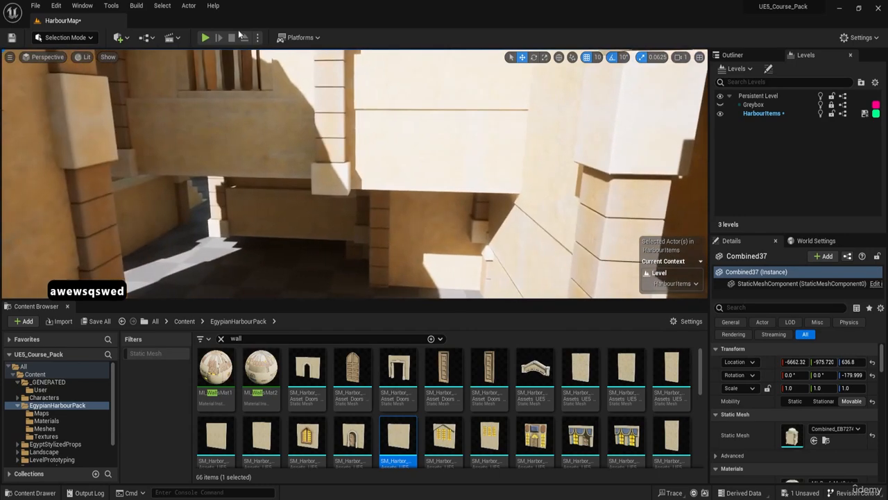
Step: Playtest the level by walking the character through the shaded courtyard, and end the session
{"action": "left_click", "coordinate": [202, 38]}
{"action": "key", "text": "w"}
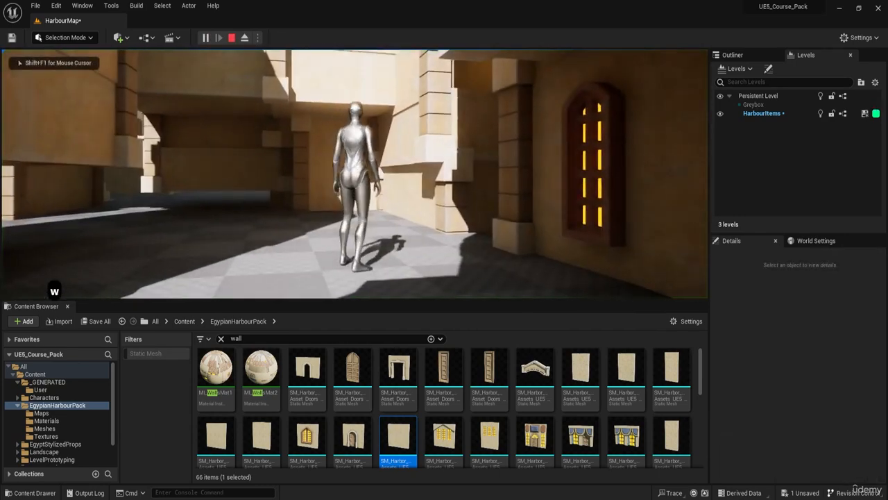
{"action": "key", "text": "a"}
{"action": "key", "text": "w"}
{"action": "key", "text": "w"}
{"action": "key", "text": "d"}
{"action": "key", "text": "Escape"}
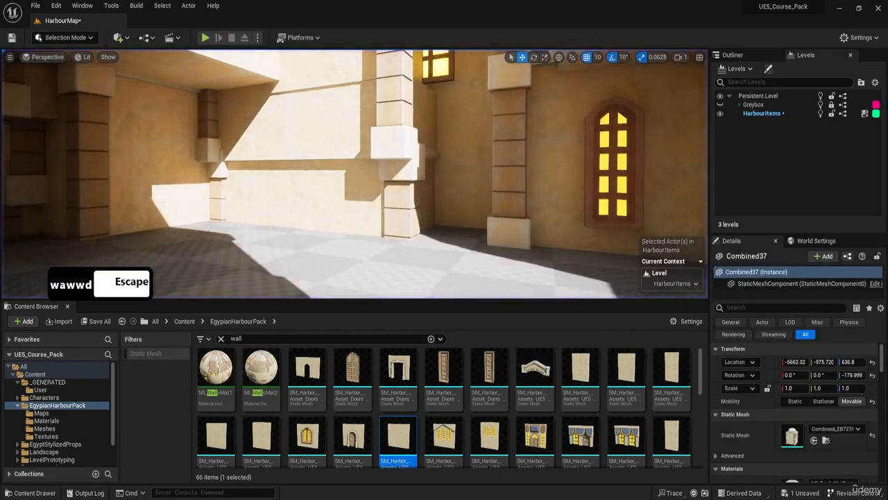
Step: Duplicate a plain stone dock block from the waterfront and place the copy among the inner buildings at about X -7054, Y -655, Z 715
{"action": "key", "text": "w"}
{"action": "key", "text": "e"}
{"action": "key", "text": "e"}
{"action": "key", "text": "e"}
{"action": "key", "text": "e"}
{"action": "key", "text": "e"}
{"action": "key", "text": "e"}
{"action": "key", "text": "e"}
{"action": "key", "text": "e"}
{"action": "key", "text": "a"}
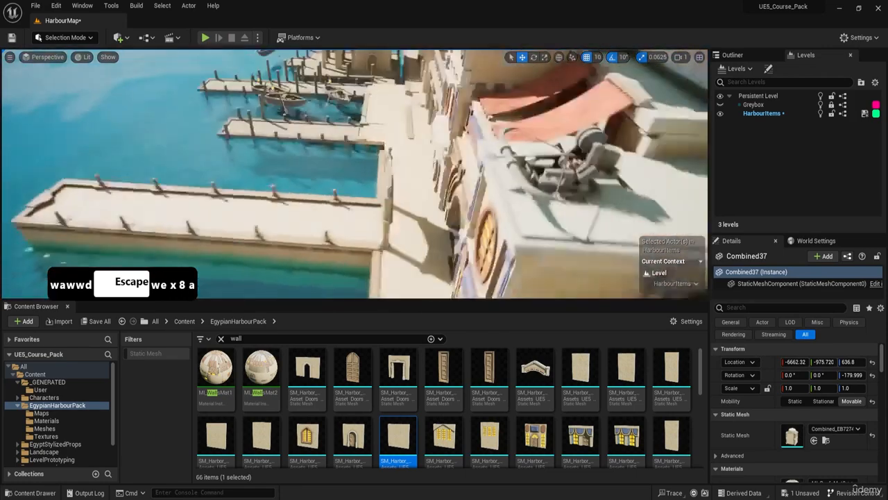
{"action": "key", "text": "s"}
{"action": "key", "text": "w"}
{"action": "key", "text": "a"}
{"action": "left_click", "coordinate": [361, 188]}
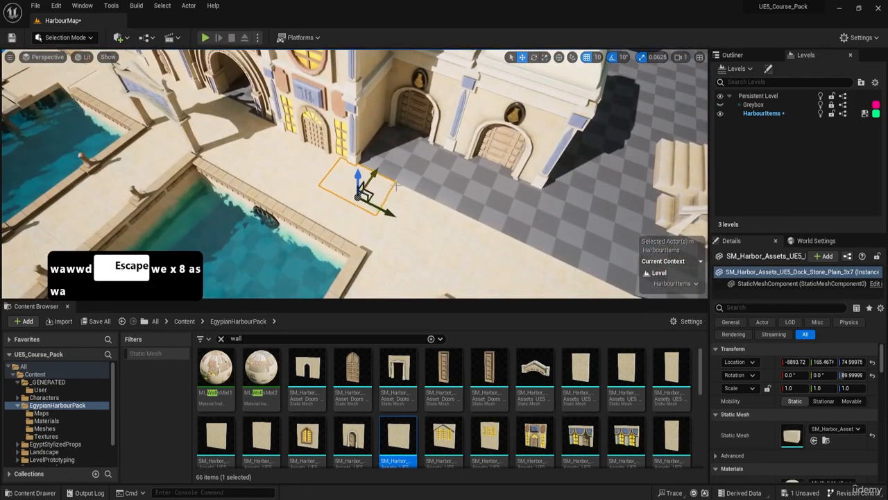
{"action": "key", "text": "d"}
{"action": "key", "text": "s"}
{"action": "key", "text": "s"}
{"action": "key", "text": "s"}
{"action": "key", "text": "s"}
{"action": "key", "text": "s"}
{"action": "key", "text": "s"}
{"action": "key", "text": "s"}
{"action": "key", "text": "s"}
{"action": "key", "text": "s"}
{"action": "key", "text": "alt"}
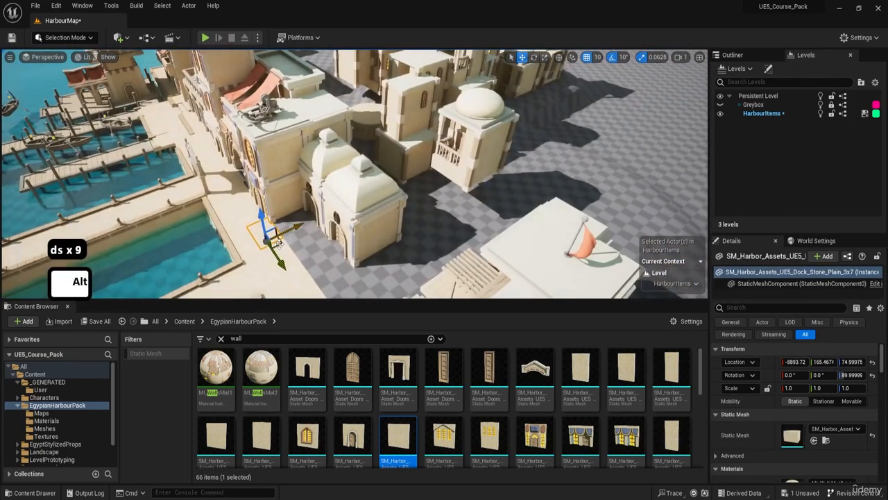
{"action": "left_click_drag", "start_coordinate": [334, 217], "coordinate": [377, 109], "text": "alt"}
{"action": "key", "text": "w"}
{"action": "key", "text": "e"}
{"action": "key", "text": "a"}
{"action": "key", "text": "a"}
{"action": "right_click_drag", "start_coordinate": [376, 108], "coordinate": [377, 72]}
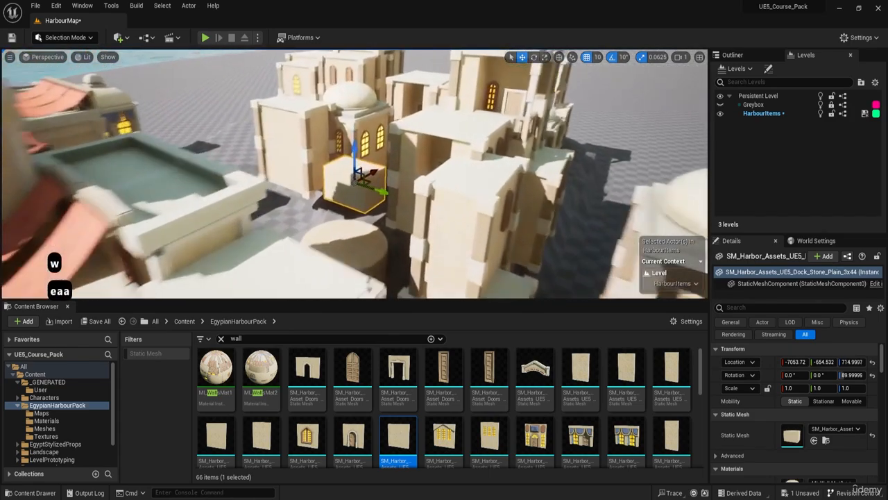
Step: Move the copied stone block to the building corner at about X -7074, Y -215 and lower it towards the pillar's base
{"action": "mouse_move", "coordinate": [399, 135]}
{"action": "right_mouse_down"}
{"action": "mouse_move", "coordinate": [420, 139]}
{"action": "mouse_move", "coordinate": [423, 154]}
{"action": "mouse_move", "coordinate": [398, 135]}
{"action": "right_mouse_up"}
{"action": "key", "text": "s"}
{"action": "key", "text": "a"}
{"action": "key", "text": "w"}
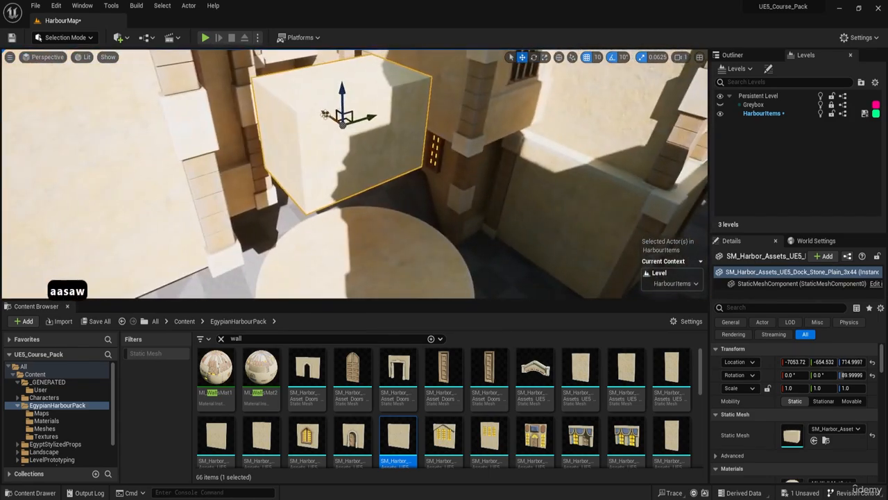
{"action": "left_click_drag", "start_coordinate": [324, 113], "coordinate": [494, 99]}
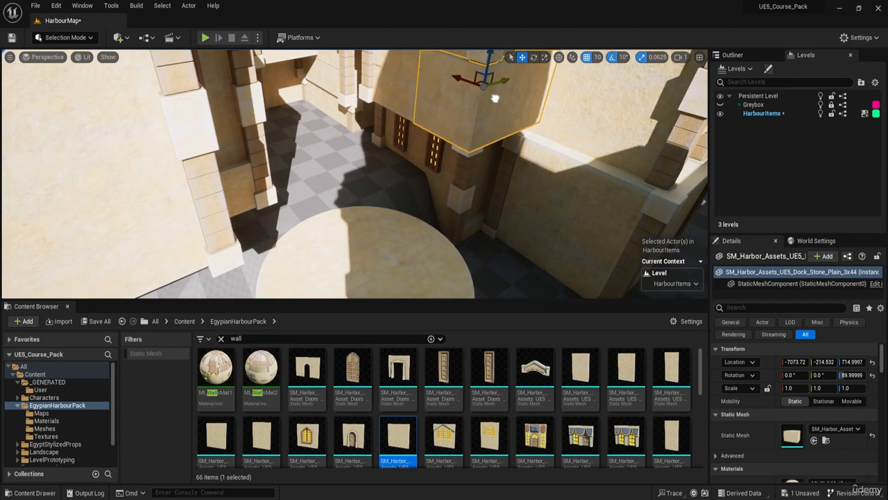
{"action": "left_click_drag", "start_coordinate": [487, 54], "coordinate": [404, 125]}
Step: Add the adjoining stone block to the selection and scale both blocks uniformly to 1.25
{"action": "left_click", "coordinate": [447, 167], "text": "shift"}
{"action": "right_click_drag", "start_coordinate": [449, 168], "coordinate": [448, 169]}
{"action": "key", "text": "w"}
{"action": "key", "text": "a"}
{"action": "key", "text": "d"}
{"action": "key", "text": "d"}
{"action": "key", "text": "e"}
{"action": "key", "text": "r"}
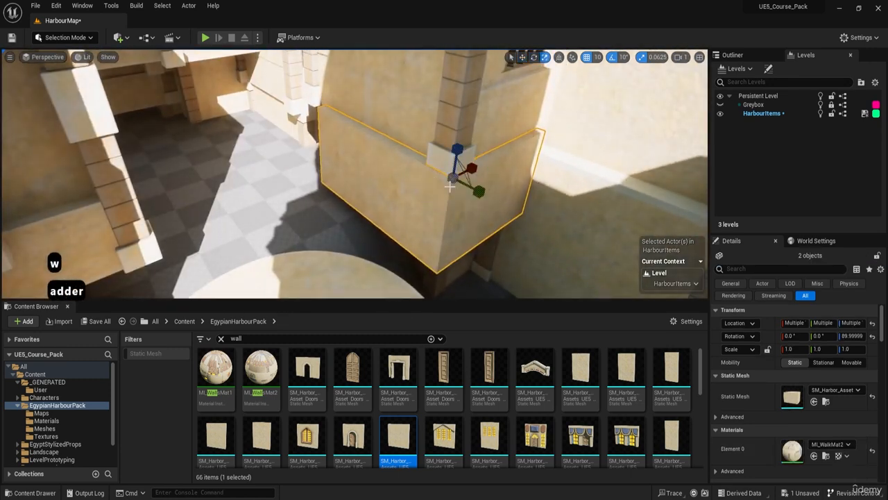
{"action": "mouse_move", "coordinate": [453, 177]}
{"action": "left_mouse_down"}
{"action": "mouse_move", "coordinate": [455, 154]}
{"action": "mouse_move", "coordinate": [455, 164]}
{"action": "left_mouse_up"}
{"action": "key", "text": "w"}
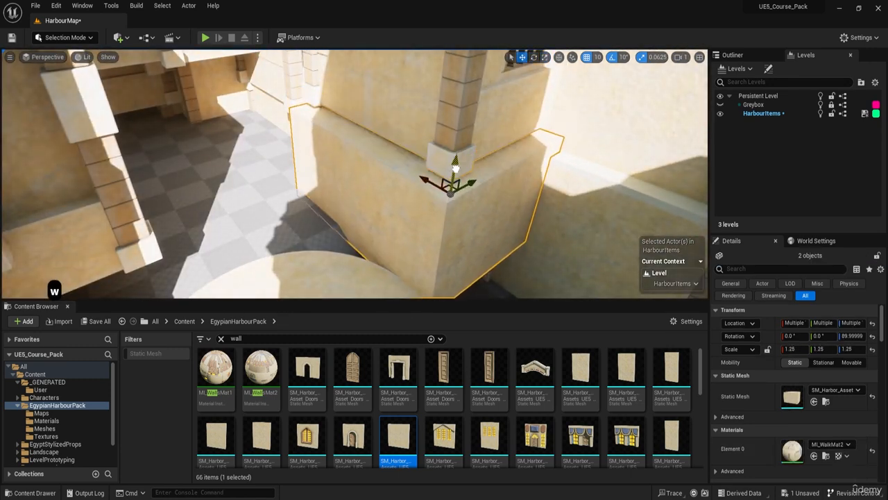
Step: Reposition the two enlarged stone blocks horizontally so they wrap around the pillar base at the building corner
{"action": "key", "text": "w"}
{"action": "right_click_drag", "start_coordinate": [452, 182], "coordinate": [406, 183]}
{"action": "left_click_drag", "start_coordinate": [405, 181], "coordinate": [418, 176]}
{"action": "key", "text": "a"}
{"action": "key", "text": "s"}
{"action": "key", "text": "e"}
{"action": "right_click_drag", "start_coordinate": [420, 174], "coordinate": [406, 189]}
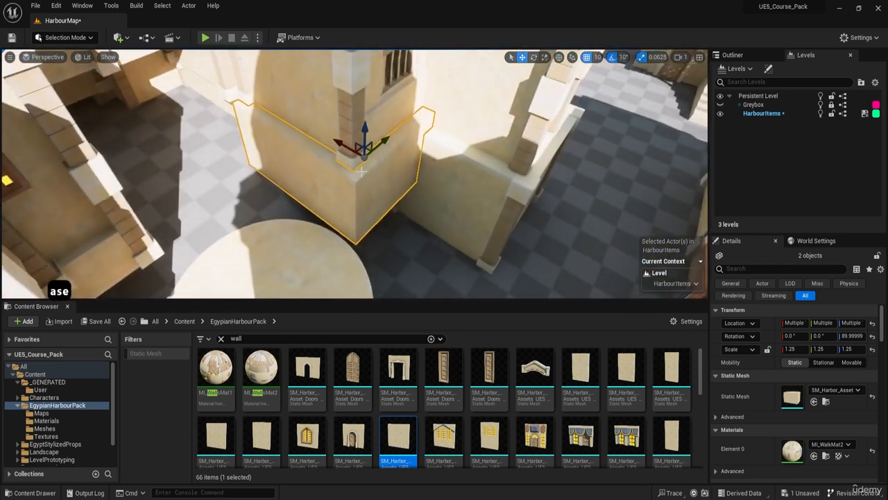
{"action": "left_click_drag", "start_coordinate": [338, 147], "coordinate": [332, 142]}
{"action": "right_click_drag", "start_coordinate": [331, 143], "coordinate": [311, 141]}
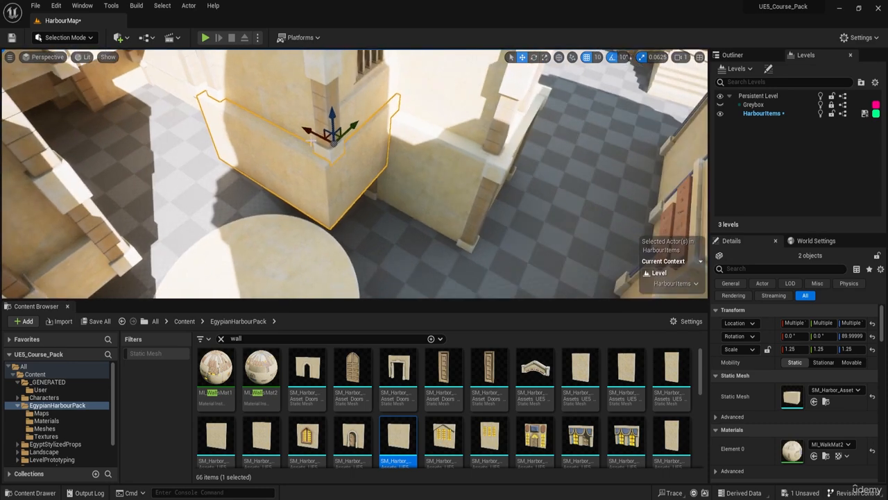
Step: Inspect the fit of the two enlarged stone blocks around the corner pillar from several angles
{"action": "key", "text": "d"}
{"action": "key", "text": "a"}
{"action": "key", "text": "w"}
{"action": "key", "text": "e"}
{"action": "right_click_drag", "start_coordinate": [372, 175], "coordinate": [331, 204]}
{"action": "key", "text": "s"}
{"action": "key", "text": "d"}
{"action": "key", "text": "w"}
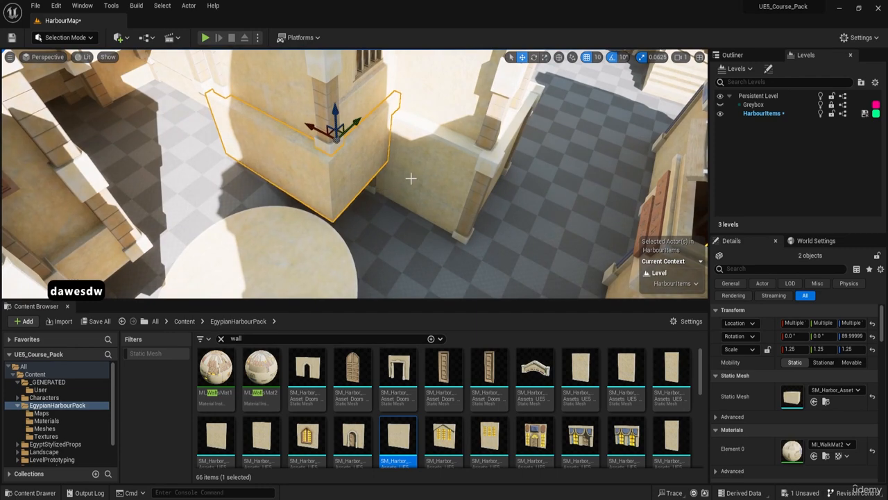
{"action": "key", "text": "d"}
{"action": "key", "text": "w"}
{"action": "right_click_drag", "start_coordinate": [449, 194], "coordinate": [253, 209]}
{"action": "key", "text": "a"}
{"action": "key", "text": "s"}
{"action": "key", "text": "d"}
{"action": "key", "text": "a"}
{"action": "key", "text": "q"}
{"action": "key", "text": "d"}
{"action": "key", "text": "a"}
{"action": "key", "text": "e"}
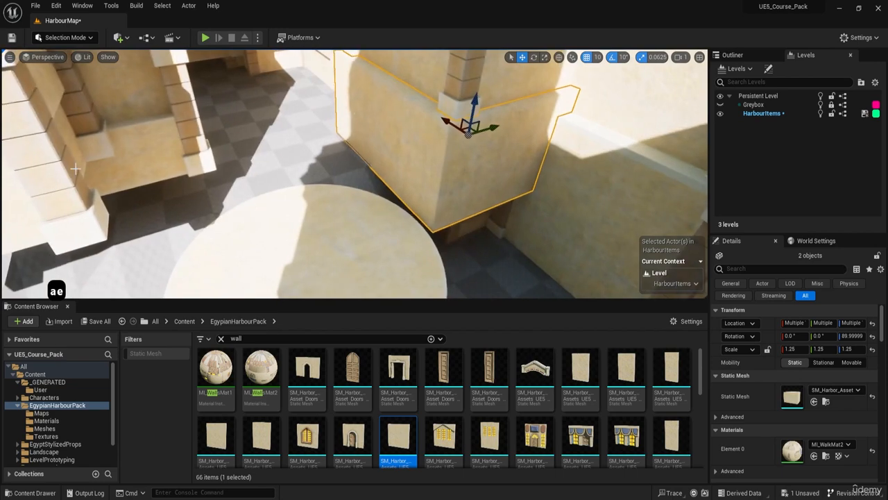
Step: Duplicate the pair of stone blocks along the building wall to about Y -195, Z 485
{"action": "key", "text": "e"}
{"action": "right_click_drag", "start_coordinate": [356, 173], "coordinate": [434, 197]}
{"action": "key", "text": "w"}
{"action": "key", "text": "e"}
{"action": "key", "text": "w"}
{"action": "key", "text": "a"}
{"action": "key", "text": "a"}
{"action": "key", "text": "d"}
{"action": "right_click_drag", "start_coordinate": [297, 176], "coordinate": [366, 145]}
{"action": "key", "text": "alt"}
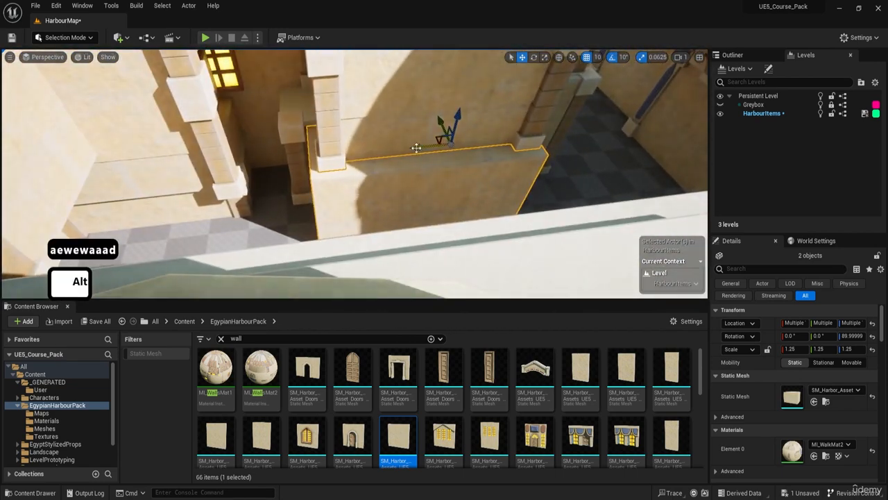
{"action": "key", "text": "d"}
{"action": "right_click_drag", "start_coordinate": [39, 139], "coordinate": [22, 159]}
{"action": "key", "text": "w"}
{"action": "key", "text": "a"}
{"action": "key", "text": "w"}
{"action": "key", "text": "e"}
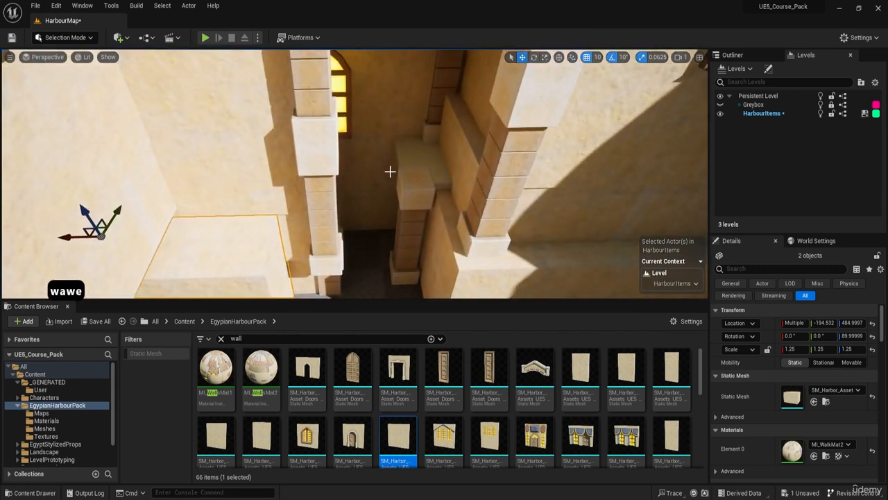
Step: Examine the narrow gap between the pillars beside the lit arched windows
{"action": "mouse_move", "coordinate": [389, 186]}
{"action": "right_mouse_down"}
{"action": "mouse_move", "coordinate": [368, 178]}
{"action": "mouse_move", "coordinate": [363, 186]}
{"action": "mouse_move", "coordinate": [388, 200]}
{"action": "right_mouse_up"}
{"action": "key", "text": "d"}
{"action": "key", "text": "d"}
{"action": "key", "text": "a"}
{"action": "key", "text": "q"}
{"action": "key", "text": "d"}
{"action": "right_click_drag", "start_coordinate": [354, 176], "coordinate": [368, 116]}
{"action": "key", "text": "a"}
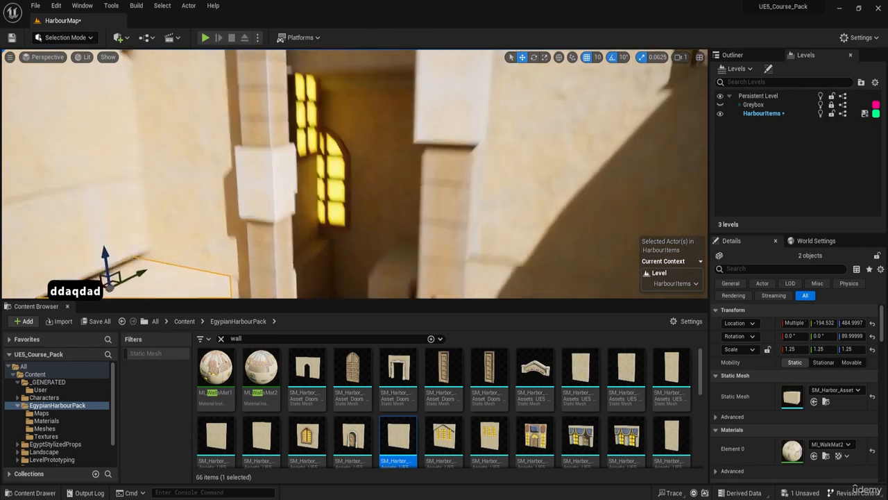
{"action": "right_click_drag", "start_coordinate": [431, 148], "coordinate": [432, 149]}
{"action": "key", "text": "a"}
{"action": "key", "text": "a"}
Step: Set the stone block pair's vertical scale to 1.375 and place it along the wall at about Y -415, Z 495
{"action": "right_click_drag", "start_coordinate": [394, 172], "coordinate": [394, 173]}
{"action": "key", "text": "d"}
{"action": "key", "text": "e"}
{"action": "key", "text": "a"}
{"action": "key", "text": "d"}
{"action": "key", "text": "w"}
{"action": "key", "text": "q"}
{"action": "key", "text": "q"}
{"action": "key", "text": "d"}
{"action": "key", "text": "e"}
{"action": "key", "text": "w"}
{"action": "key", "text": "a"}
{"action": "key", "text": "w"}
{"action": "key", "text": "s"}
{"action": "key", "text": "d"}
{"action": "right_click_drag", "start_coordinate": [354, 143], "coordinate": [354, 142]}
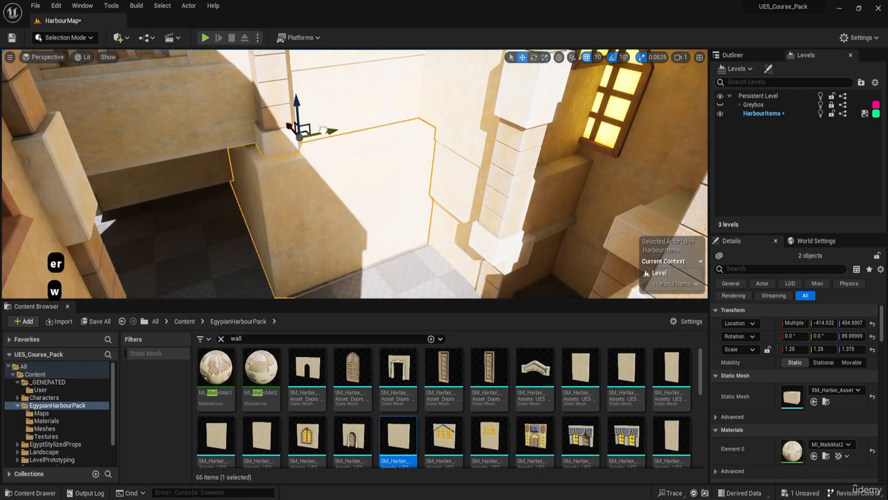
Step: Duplicate the taller stone block pair further along the wall to about Y -745, Z 505
{"action": "key", "text": "e"}
{"action": "key", "text": "d"}
{"action": "right_click_drag", "start_coordinate": [511, 150], "coordinate": [512, 151]}
{"action": "key", "text": "alt"}
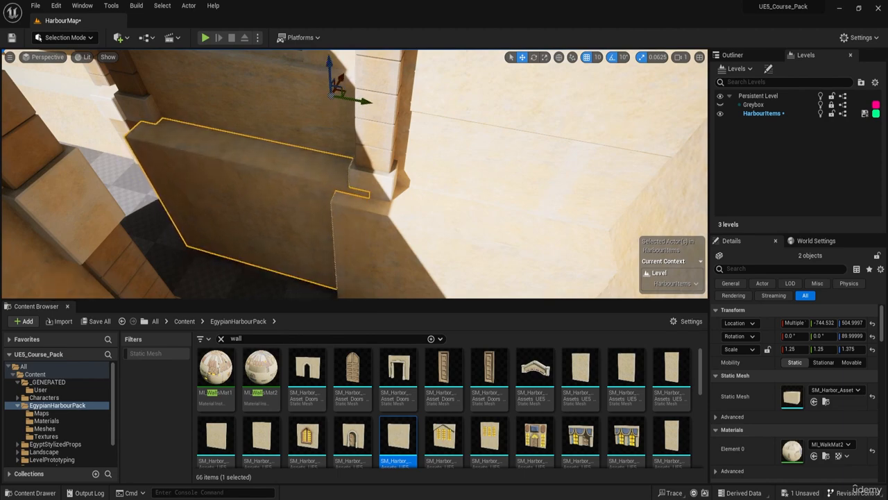
Step: Inspect up close how the duplicated stone blocks meet the neighbouring walls and pillars
{"action": "key", "text": "w"}
{"action": "right_click_drag", "start_coordinate": [355, 174], "coordinate": [356, 173]}
{"action": "key", "text": "s"}
{"action": "key", "text": "a"}
{"action": "key", "text": "s"}
{"action": "key", "text": "a"}
{"action": "key", "text": "q"}
{"action": "key", "text": "d"}
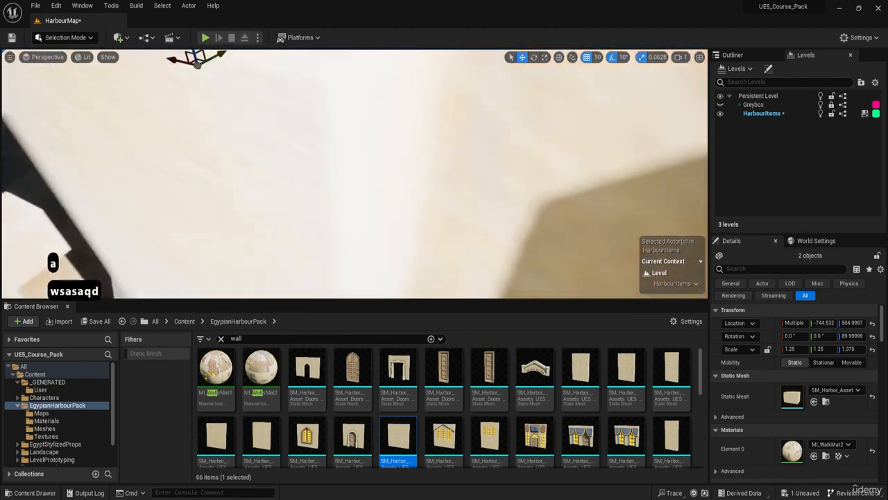
{"action": "key", "text": "a"}
{"action": "key", "text": "q"}
{"action": "right_click_drag", "start_coordinate": [365, 212], "coordinate": [376, 229]}
{"action": "key", "text": "s"}
{"action": "key", "text": "q"}
{"action": "key", "text": "w"}
{"action": "key", "text": "e"}
{"action": "key", "text": "w"}
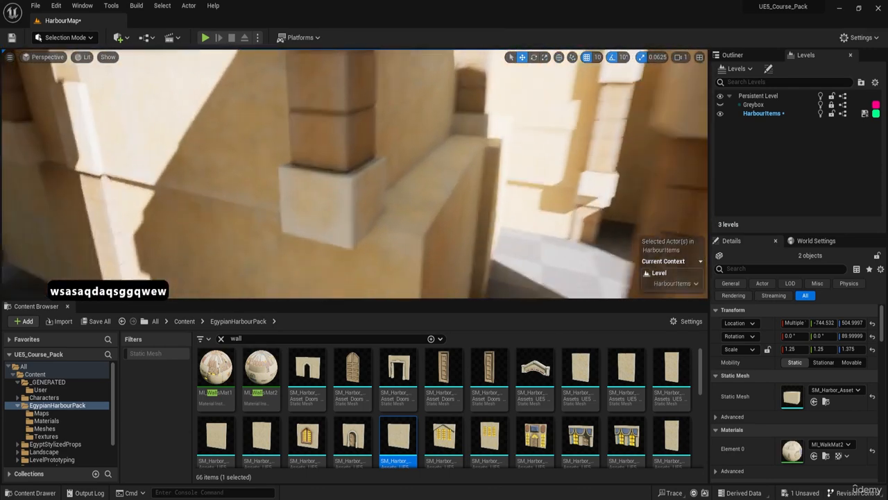
Step: Shift the duplicated stone block pair to about Y -765 so it extends past the corner pillar
{"action": "key", "text": "e"}
{"action": "right_click_drag", "start_coordinate": [342, 156], "coordinate": [342, 155]}
{"action": "key", "text": "w"}
{"action": "key", "text": "e"}
{"action": "key", "text": "w"}
{"action": "key", "text": "s"}
{"action": "key", "text": "a"}
{"action": "key", "text": "g"}
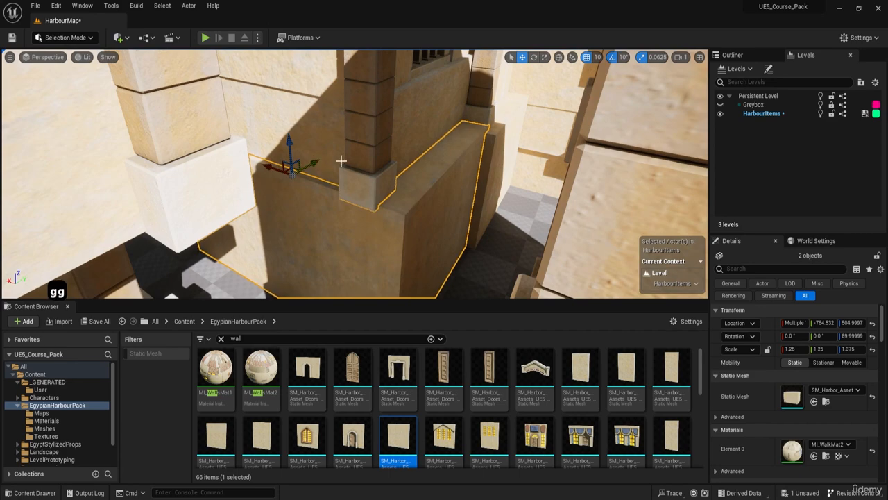
Step: Inspect the undersides of the corner pillars and walls around the inner buildings for gaps that still need base blocks
{"action": "key", "text": "g"}
{"action": "key", "text": "w"}
{"action": "right_click_drag", "start_coordinate": [341, 161], "coordinate": [341, 161]}
{"action": "key", "text": "d"}
{"action": "key", "text": "a"}
{"action": "key", "text": "w"}
{"action": "key", "text": "w"}
{"action": "key", "text": "a"}
{"action": "key", "text": "a"}
{"action": "key", "text": "w"}
{"action": "key", "text": "s"}
{"action": "key", "text": "a"}
{"action": "key", "text": "d"}
{"action": "key", "text": "q"}
{"action": "key", "text": "d"}
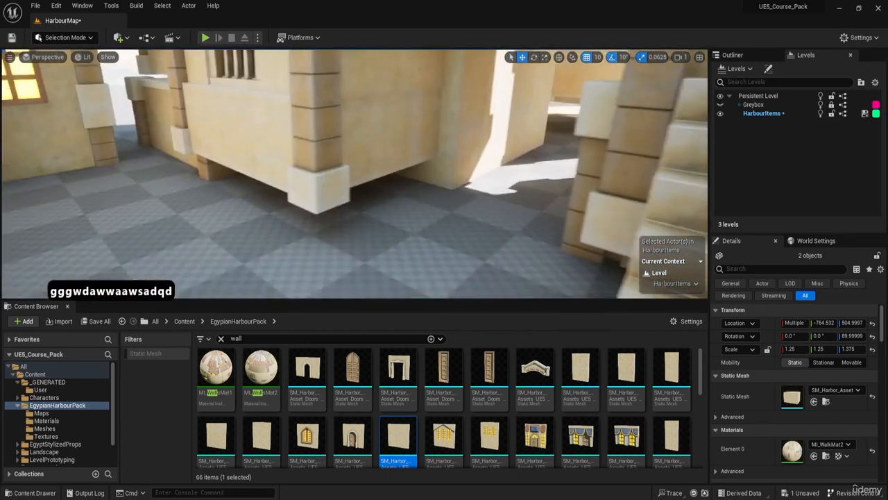
{"action": "right_click_drag", "start_coordinate": [407, 192], "coordinate": [407, 192]}
{"action": "key", "text": "w"}
{"action": "key", "text": "e"}
{"action": "key", "text": "d"}
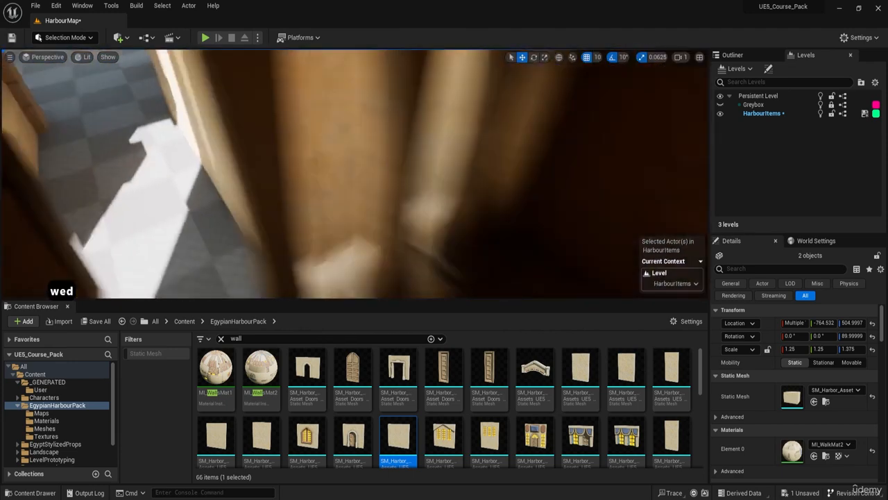
Step: Duplicate the stone block pair and bring the copy to the barred-window building's corner pillar at about Y -705
{"action": "right_click_drag", "start_coordinate": [455, 136], "coordinate": [456, 137]}
{"action": "key", "text": "a"}
{"action": "key", "text": "g"}
{"action": "key", "text": "a"}
{"action": "right_click_drag", "start_coordinate": [347, 136], "coordinate": [347, 136]}
{"action": "key", "text": "w"}
{"action": "key", "text": "e"}
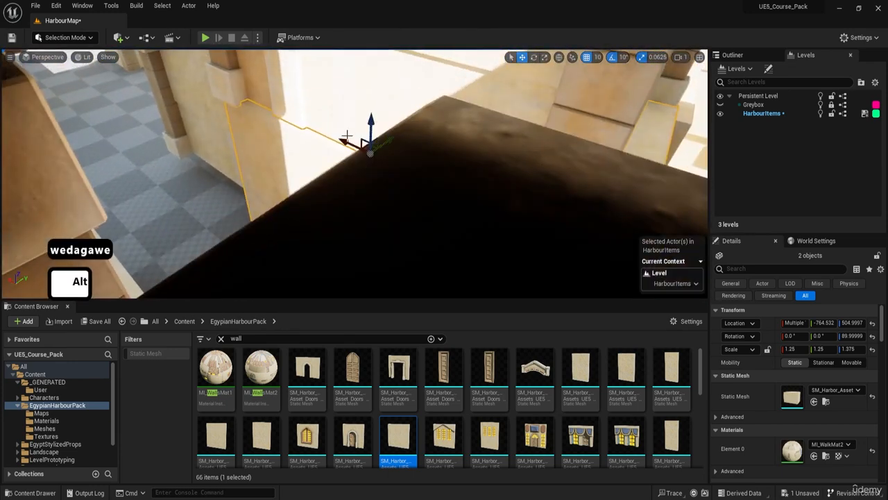
{"action": "left_click_drag", "start_coordinate": [346, 139], "coordinate": [268, 68], "text": "alt"}
{"action": "key", "text": "w"}
{"action": "key", "text": "a"}
{"action": "key", "text": "e"}
{"action": "right_click_drag", "start_coordinate": [248, 142], "coordinate": [247, 141]}
{"action": "key", "text": "s"}
{"action": "left_click_drag", "start_coordinate": [265, 166], "coordinate": [348, 148]}
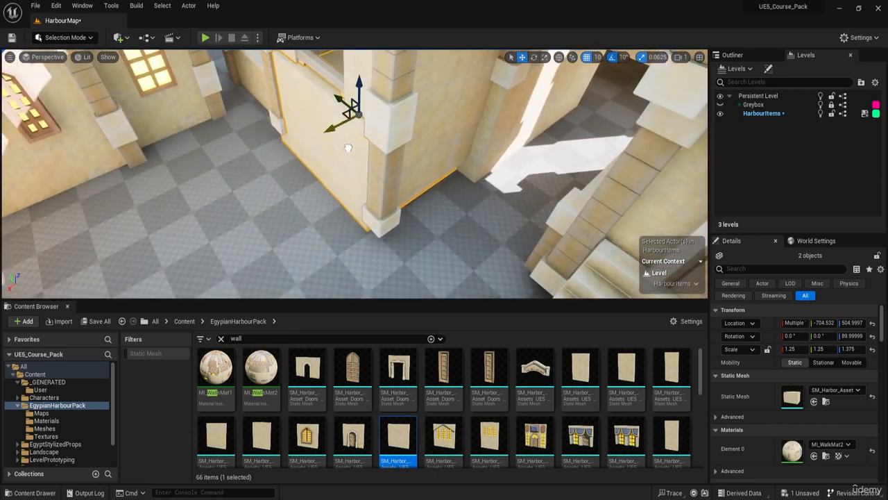
Step: Lower the duplicated block pair to form a low base around the corner pillar at about Y -745, Z 285
{"action": "left_click_drag", "start_coordinate": [360, 88], "coordinate": [358, 147]}
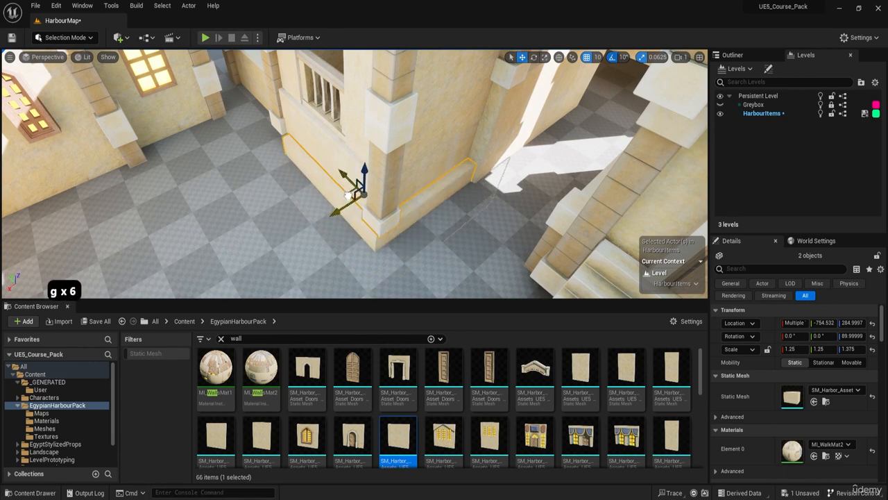
{"action": "left_click_drag", "start_coordinate": [342, 192], "coordinate": [347, 194]}
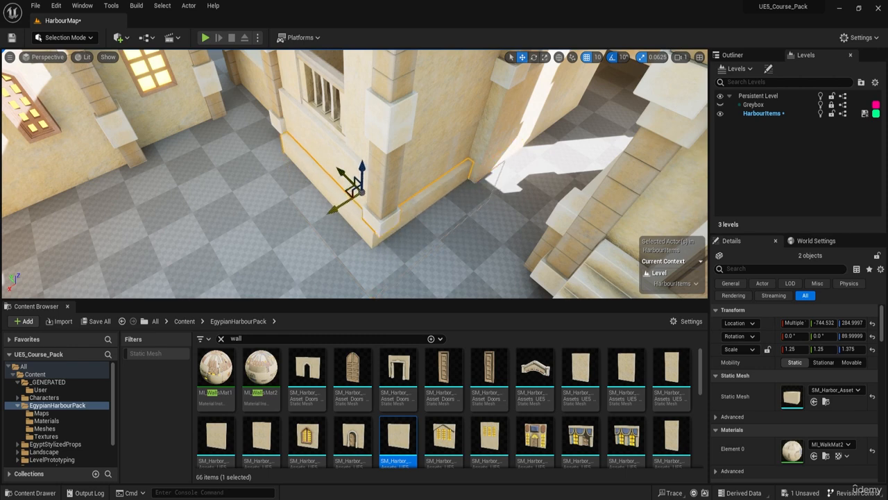
{"action": "key", "text": "g"}
Step: Examine the new low base and the neighbouring walls and pillars from street level
{"action": "right_click_drag", "start_coordinate": [356, 181], "coordinate": [383, 133]}
{"action": "key", "text": "q"}
{"action": "key", "text": "a"}
{"action": "key", "text": "q"}
{"action": "key", "text": "d"}
{"action": "key", "text": "a"}
{"action": "key", "text": "a"}
{"action": "key", "text": "d"}
{"action": "key", "text": "w"}
{"action": "key", "text": "e"}
{"action": "key", "text": "a"}
{"action": "key", "text": "a"}
{"action": "key", "text": "w"}
{"action": "key", "text": "q"}
{"action": "key", "text": "d"}
Step: Try raising the combined building piece beside the recessed pillar to about Z 181
{"action": "left_click", "coordinate": [308, 188]}
{"action": "key", "text": "s"}
{"action": "right_click_drag", "start_coordinate": [307, 187], "coordinate": [314, 217]}
{"action": "left_click_drag", "start_coordinate": [370, 205], "coordinate": [368, 199]}
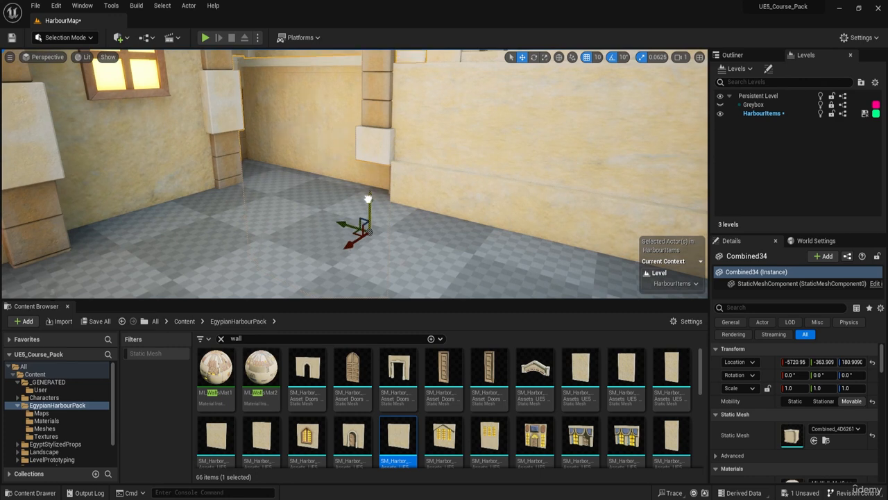
{"action": "key", "text": "e"}
{"action": "key", "text": "s"}
{"action": "right_click_drag", "start_coordinate": [375, 179], "coordinate": [380, 148]}
{"action": "left_click", "coordinate": [380, 148]}
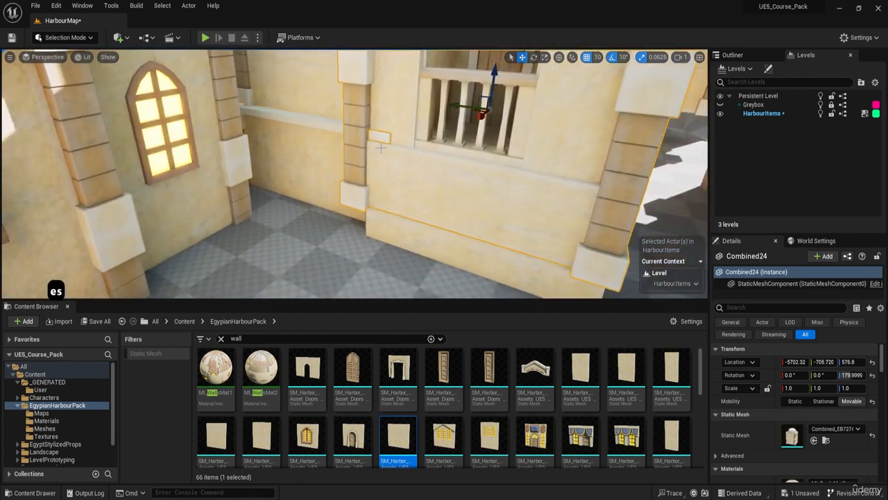
Step: Undo the last move of the combined building piece beside the recessed pillar
{"action": "left_click", "coordinate": [386, 228]}
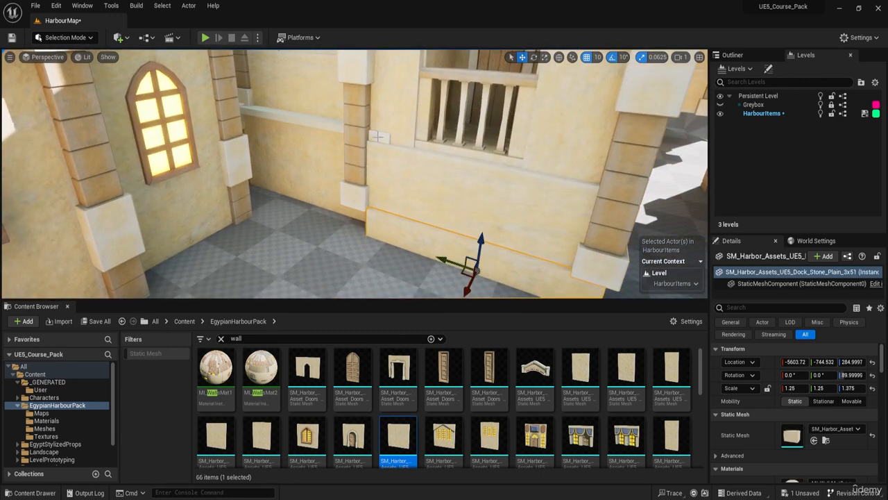
{"action": "key", "text": "a"}
{"action": "key", "text": "w"}
{"action": "right_click_drag", "start_coordinate": [378, 137], "coordinate": [389, 163]}
{"action": "key", "text": "e"}
{"action": "key", "text": "d"}
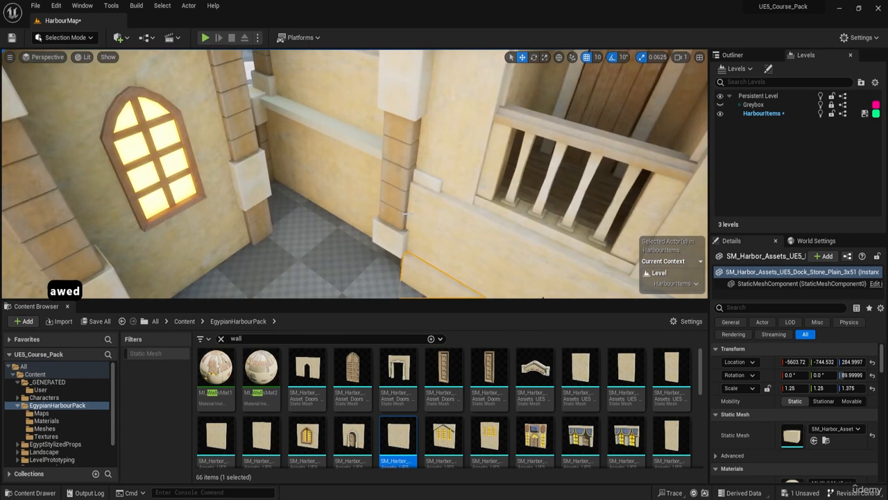
{"action": "left_click", "coordinate": [351, 188]}
{"action": "key", "text": "ctrl+z"}
{"action": "key", "text": "ctrl+z"}
{"action": "key", "text": "ctrl+z"}
{"action": "key", "text": "ctrl+z"}
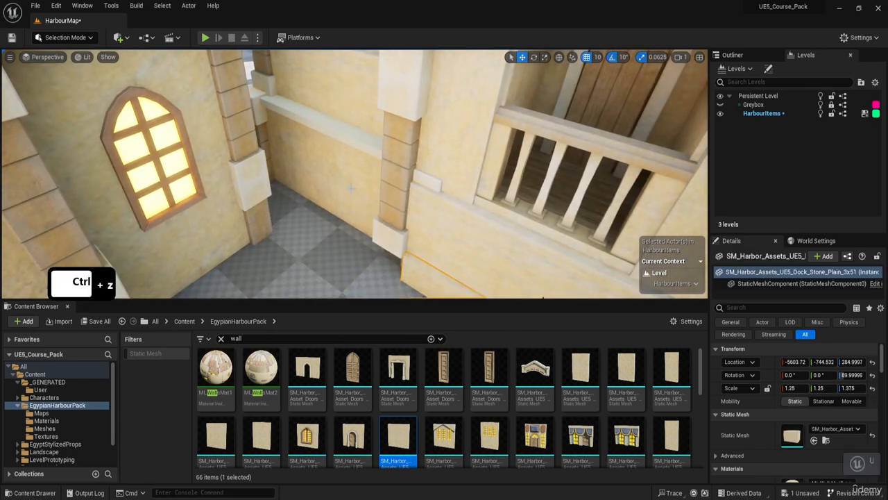
{"action": "right_click_drag", "start_coordinate": [348, 163], "coordinate": [350, 147]}
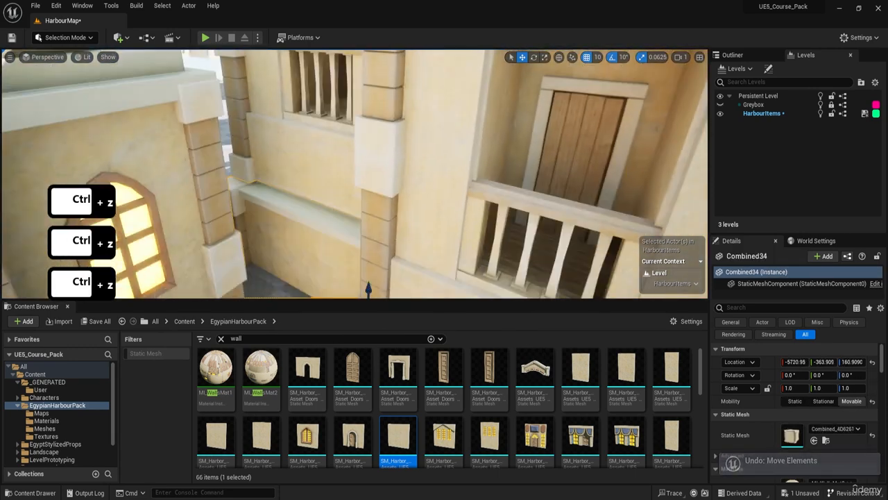
Step: Nudge the combined wall section behind the recessed pillar vertically to about Z 692
{"action": "left_click", "coordinate": [331, 231]}
{"action": "key", "text": "s"}
{"action": "mouse_move", "coordinate": [330, 231]}
{"action": "right_mouse_down"}
{"action": "mouse_move", "coordinate": [329, 220]}
{"action": "mouse_move", "coordinate": [330, 232]}
{"action": "right_mouse_up"}
{"action": "left_click_drag", "start_coordinate": [346, 204], "coordinate": [345, 209]}
{"action": "right_click_drag", "start_coordinate": [345, 209], "coordinate": [319, 206]}
Step: Select both tall stone blocks at the alley corner and duplicate them beneath the overhanging building across the alley
{"action": "key", "text": "g"}
{"action": "key", "text": "g"}
{"action": "key", "text": "d"}
{"action": "key", "text": "w"}
{"action": "key", "text": "e"}
{"action": "key", "text": "e"}
{"action": "key", "text": "w"}
{"action": "key", "text": "w"}
{"action": "key", "text": "q"}
{"action": "key", "text": "d"}
{"action": "key", "text": "d"}
{"action": "key", "text": "d"}
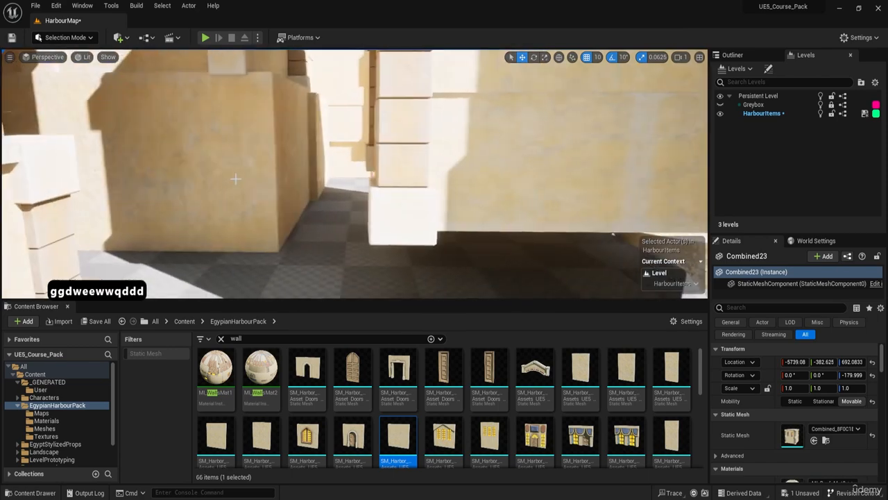
{"action": "left_click", "coordinate": [258, 186]}
{"action": "left_click", "coordinate": [177, 186], "text": "shift"}
{"action": "right_click_drag", "start_coordinate": [177, 186], "coordinate": [206, 143]}
{"action": "key", "text": "s"}
{"action": "key", "text": "a"}
{"action": "key", "text": "d"}
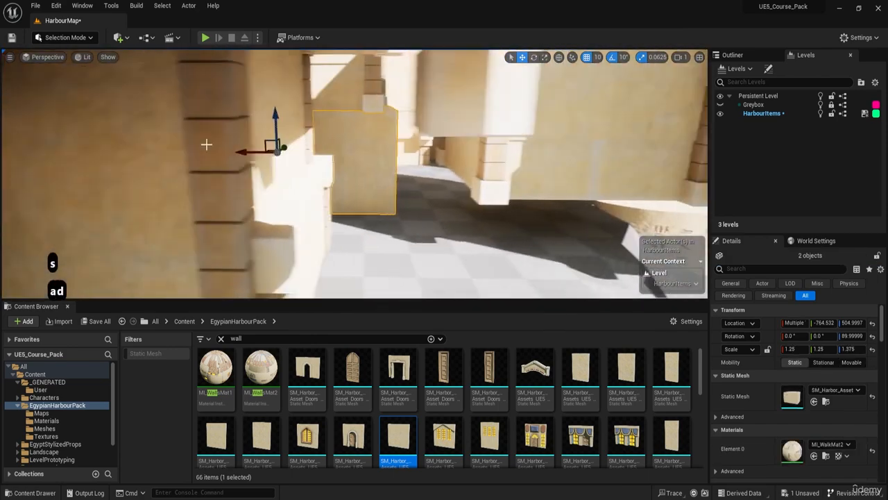
{"action": "left_click_drag", "start_coordinate": [234, 153], "coordinate": [429, 166], "text": "alt"}
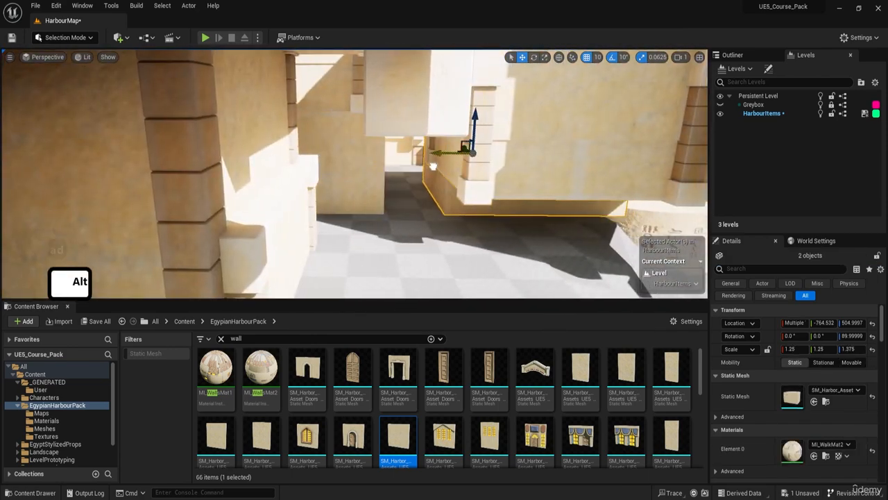
Step: Position the duplicated block pair under the barred balcony between the two pillars at about Y -1005, Z 365
{"action": "key", "text": "w"}
{"action": "right_click_drag", "start_coordinate": [432, 167], "coordinate": [238, 141]}
{"action": "key", "text": "e"}
{"action": "key", "text": "a"}
{"action": "key", "text": "e"}
{"action": "key", "text": "a"}
{"action": "key", "text": "d"}
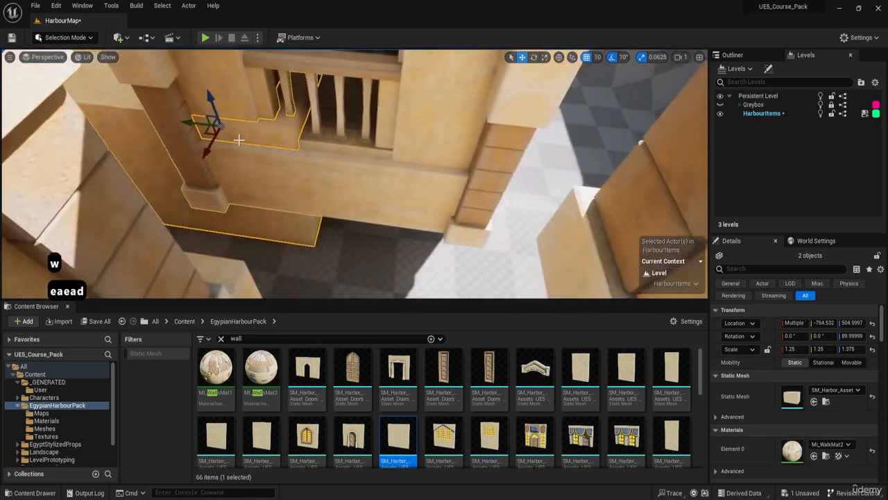
{"action": "left_click_drag", "start_coordinate": [209, 131], "coordinate": [369, 172]}
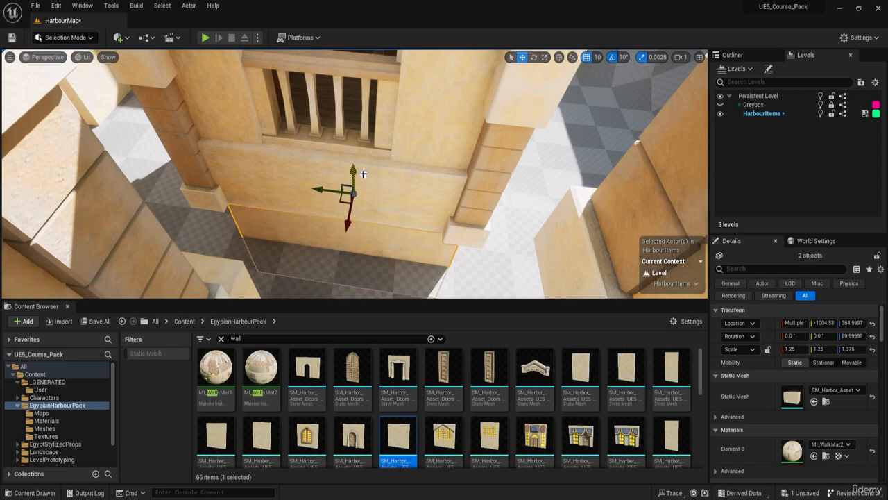
Step: Review the placed base blocks and the surrounding inner buildings from street level and from above
{"action": "key", "text": "e"}
{"action": "mouse_move", "coordinate": [388, 203]}
{"action": "right_mouse_down"}
{"action": "mouse_move", "coordinate": [456, 220]}
{"action": "mouse_move", "coordinate": [386, 203]}
{"action": "right_mouse_up"}
{"action": "key", "text": "d"}
{"action": "key", "text": "s"}
{"action": "key", "text": "d"}
{"action": "key", "text": "s"}
{"action": "key", "text": "d"}
{"action": "key", "text": "d"}
{"action": "key", "text": "d"}
{"action": "key", "text": "q"}
{"action": "key", "text": "a"}
{"action": "key", "text": "w"}
{"action": "key", "text": "w"}
{"action": "right_click_drag", "start_coordinate": [511, 169], "coordinate": [375, 178]}
{"action": "key", "text": "d"}
{"action": "key", "text": "q"}
{"action": "key", "text": "a"}
{"action": "key", "text": "e"}
{"action": "key", "text": "a"}
{"action": "key", "text": "s"}
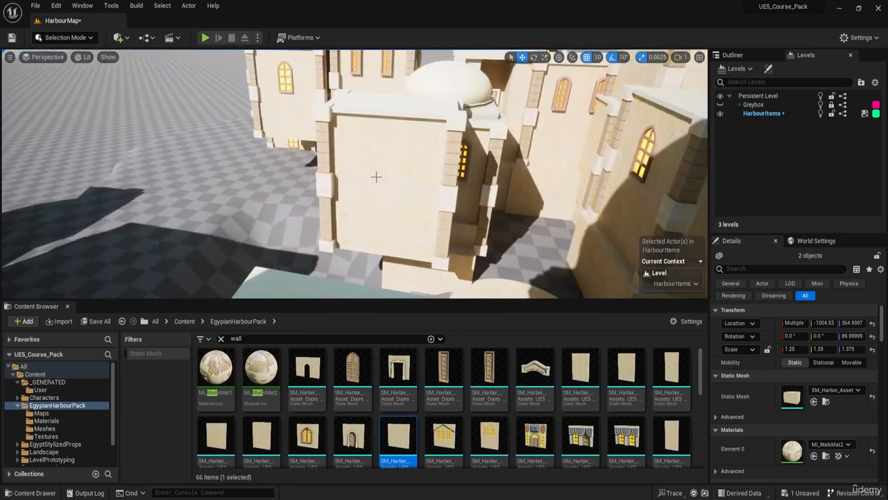
{"action": "right_click_drag", "start_coordinate": [375, 178], "coordinate": [368, 189]}
{"action": "key", "text": "a"}
{"action": "key", "text": "s"}
{"action": "key", "text": "e"}
{"action": "key", "text": "d"}
{"action": "key", "text": "d"}
Step: Make the Greybox level visible and survey its buildings alongside the dressed harbour buildings
{"action": "left_click", "coordinate": [719, 104]}
{"action": "key", "text": "d"}
{"action": "key", "text": "q"}
{"action": "key", "text": "w"}
{"action": "key", "text": "e"}
{"action": "key", "text": "w"}
{"action": "key", "text": "a"}
{"action": "key", "text": "q"}
{"action": "key", "text": "d"}
{"action": "right_click_drag", "start_coordinate": [321, 138], "coordinate": [321, 138]}
{"action": "key", "text": "a"}
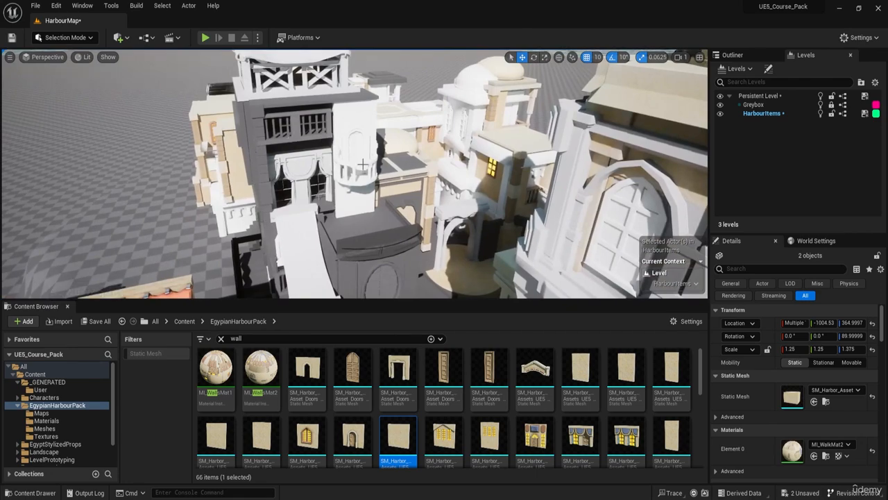
Step: Examine the spare modular buildings over the water, selecting a small building's flat roof, and compare them with the greybox tower
{"action": "right_click_drag", "start_coordinate": [356, 165], "coordinate": [356, 165]}
{"action": "key", "text": "w"}
{"action": "key", "text": "e"}
{"action": "scroll", "coordinate": [356, 165], "scroll_direction": "up", "scroll_amount": 5}
{"action": "key", "text": "d"}
{"action": "key", "text": "e"}
{"action": "key", "text": "d"}
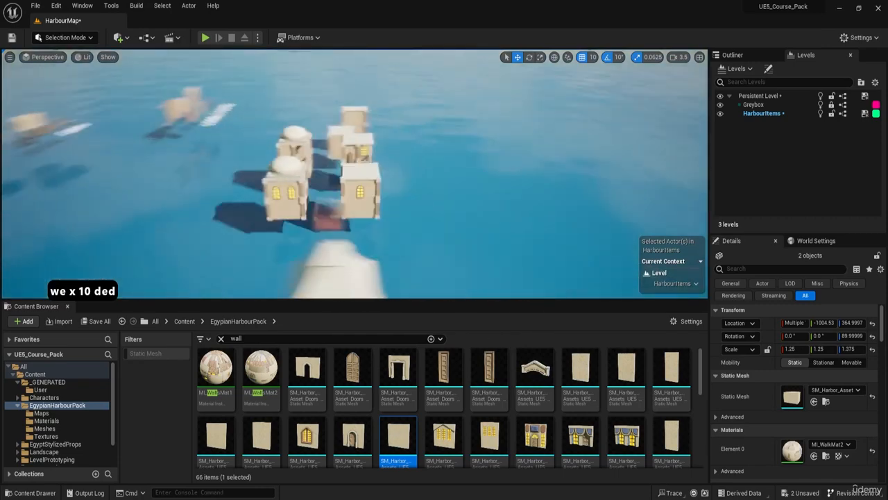
{"action": "key", "text": "d"}
{"action": "key", "text": "w"}
{"action": "key", "text": "w"}
{"action": "key", "text": "d"}
{"action": "key", "text": "e"}
{"action": "key", "text": "a"}
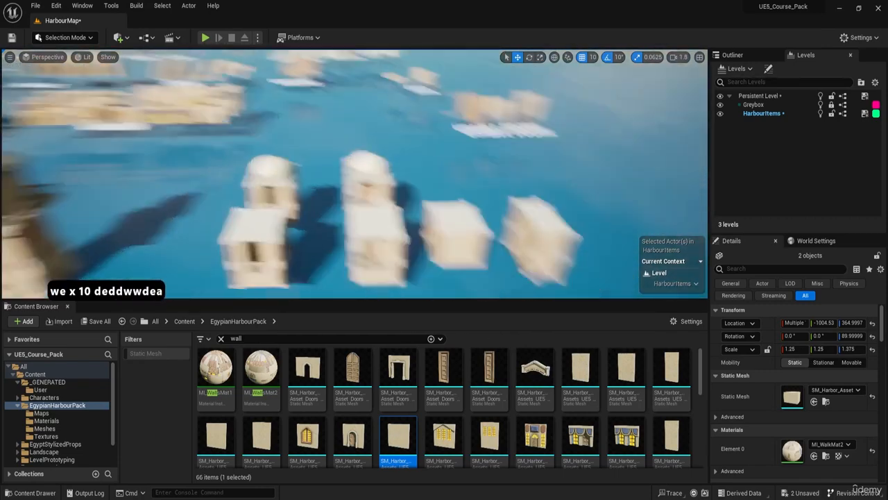
{"action": "key", "text": "w"}
{"action": "key", "text": "d"}
{"action": "key", "text": "w"}
{"action": "left_click", "coordinate": [328, 193]}
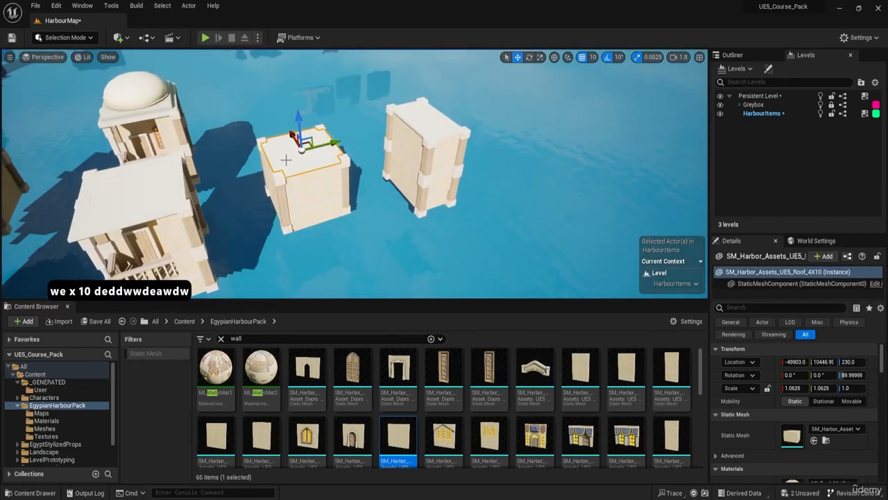
{"action": "key", "text": "a"}
{"action": "right_click_drag", "start_coordinate": [285, 159], "coordinate": [309, 135]}
{"action": "key", "text": "a"}
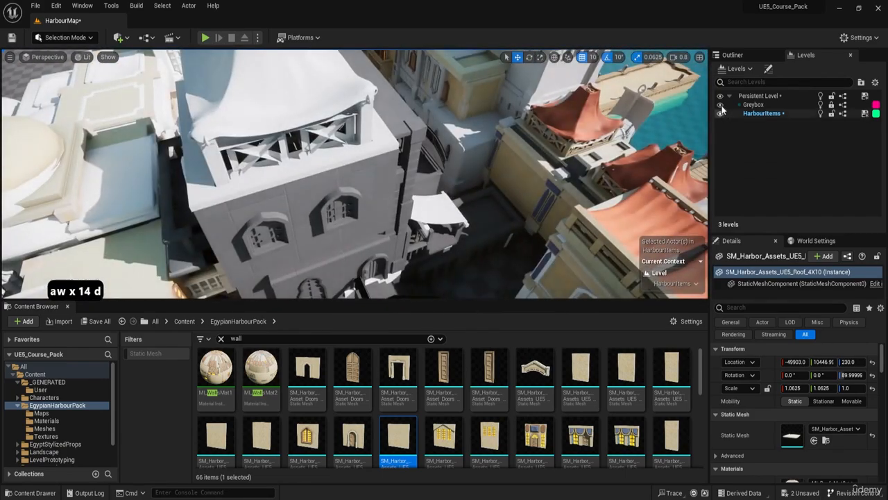
Step: Hide the Greybox level and play-test running through the narrow alley between the inner buildings
{"action": "left_click", "coordinate": [720, 105]}
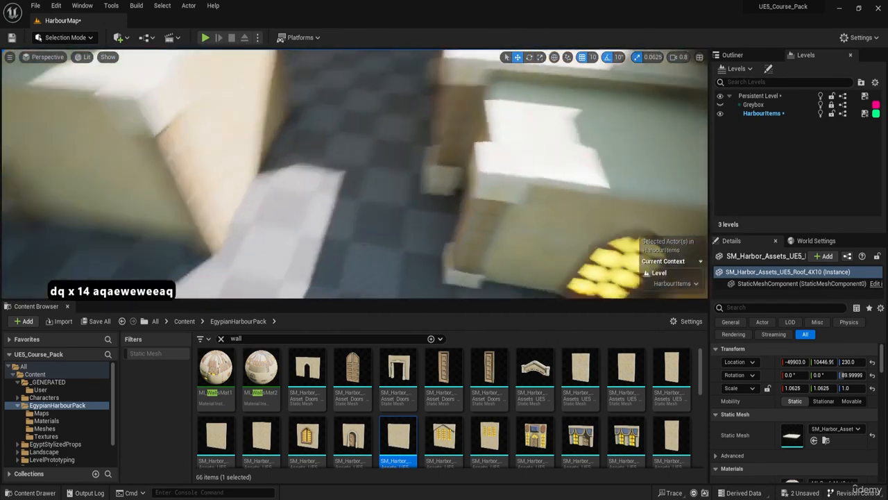
{"action": "key", "text": "a"}
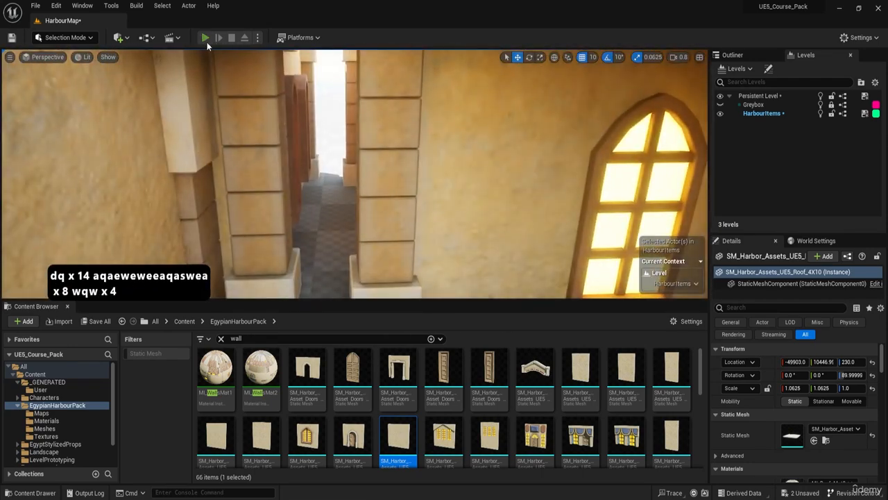
{"action": "left_click", "coordinate": [205, 37]}
{"action": "key", "text": "w"}
{"action": "key", "text": "w"}
{"action": "key", "text": "w"}
{"action": "key", "text": "w"}
{"action": "key", "text": "w"}
{"action": "key", "text": "w"}
{"action": "key", "text": "w"}
{"action": "key", "text": "w"}
{"action": "key", "text": "d"}
{"action": "key", "text": "a"}
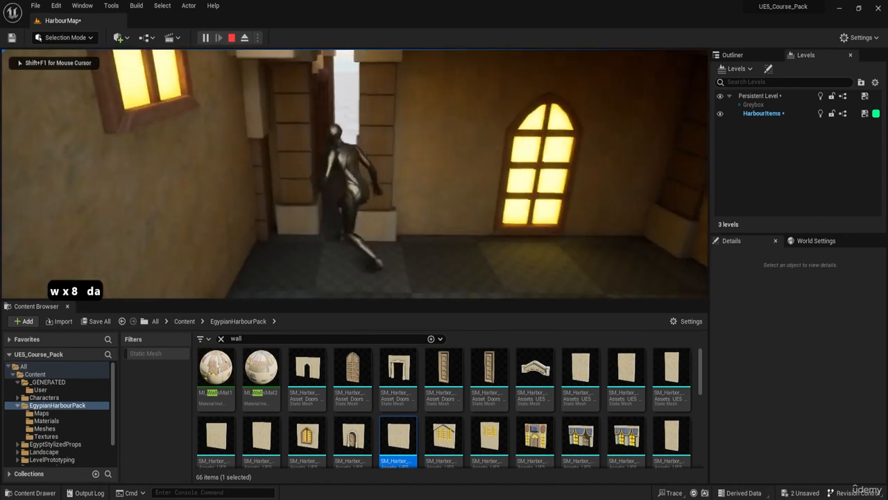
{"action": "key", "text": "w"}
{"action": "key", "text": "Escape"}
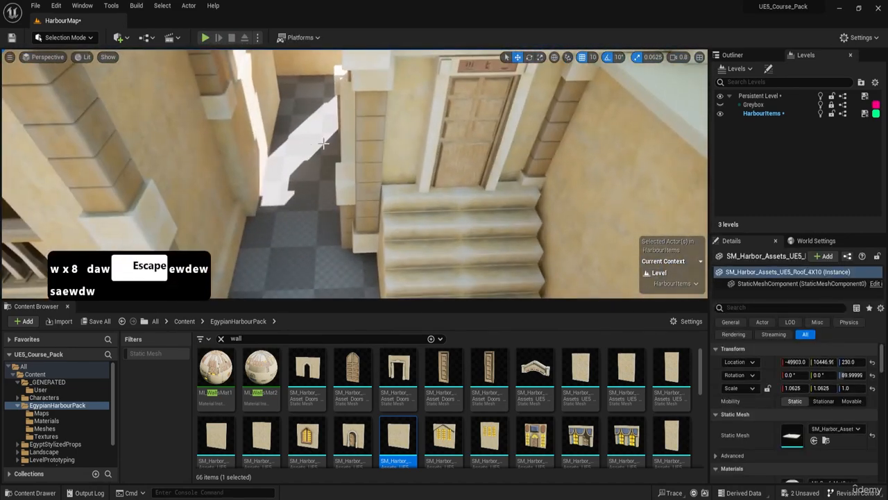
Step: Duplicate the plain dock stone block beside the alley near the steps and place the copy against the inner building past the steps
{"action": "left_click", "coordinate": [251, 141]}
{"action": "left_click", "coordinate": [263, 125], "text": "shift"}
{"action": "left_click", "coordinate": [252, 139]}
{"action": "right_click_drag", "start_coordinate": [253, 139], "coordinate": [340, 166]}
{"action": "key", "text": "s"}
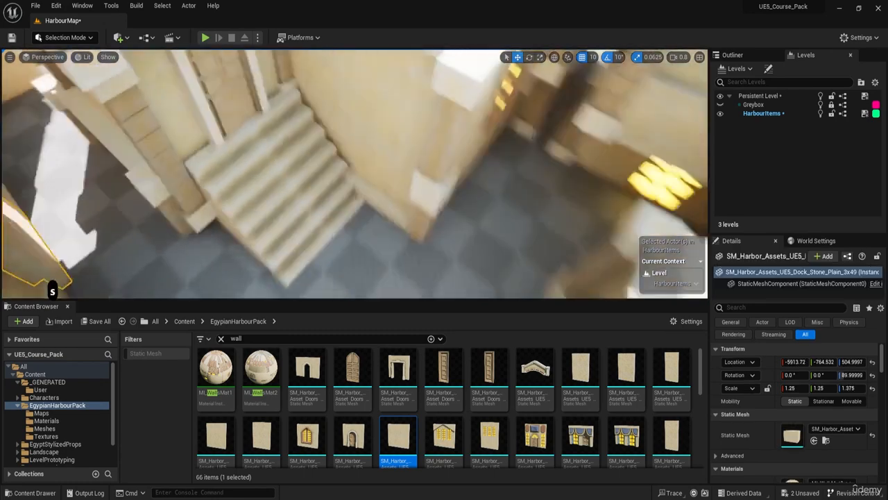
{"action": "left_click_drag", "start_coordinate": [76, 198], "coordinate": [501, 83], "text": "alt"}
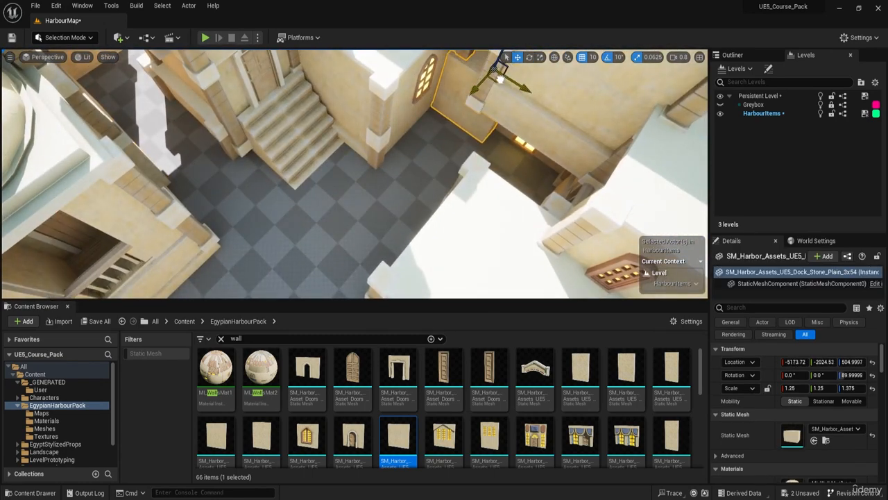
Step: Position the duplicated stone block beneath the inner building at about X -5234, Y -2025, Z 455
{"action": "key", "text": "w"}
{"action": "key", "text": "a"}
{"action": "mouse_move", "coordinate": [467, 136]}
{"action": "right_mouse_down"}
{"action": "mouse_move", "coordinate": [510, 129]}
{"action": "mouse_move", "coordinate": [503, 121]}
{"action": "mouse_move", "coordinate": [461, 139]}
{"action": "right_mouse_up"}
{"action": "key", "text": "d"}
{"action": "key", "text": "a"}
{"action": "key", "text": "q"}
{"action": "left_click_drag", "start_coordinate": [421, 121], "coordinate": [375, 120]}
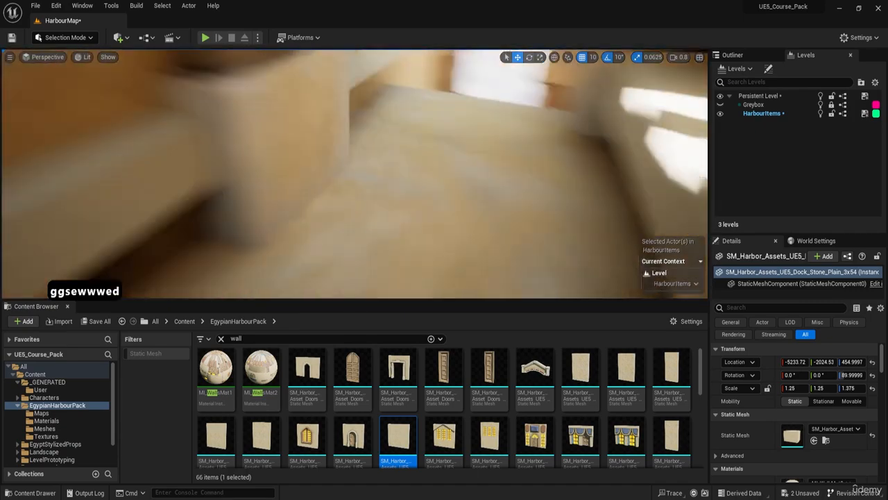
Step: Examine the placed stone block, the gap between the pillars and the surrounding inner buildings from several sides
{"action": "key", "text": "d"}
{"action": "key", "text": "w"}
{"action": "key", "text": "a"}
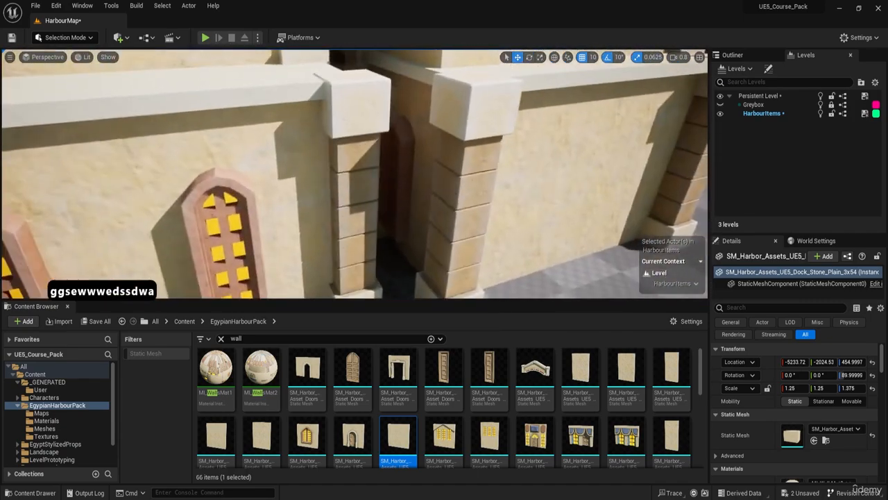
{"action": "key", "text": "d"}
{"action": "key", "text": "w"}
{"action": "key", "text": "e"}
{"action": "key", "text": "a"}
{"action": "key", "text": "s"}
{"action": "key", "text": "a"}
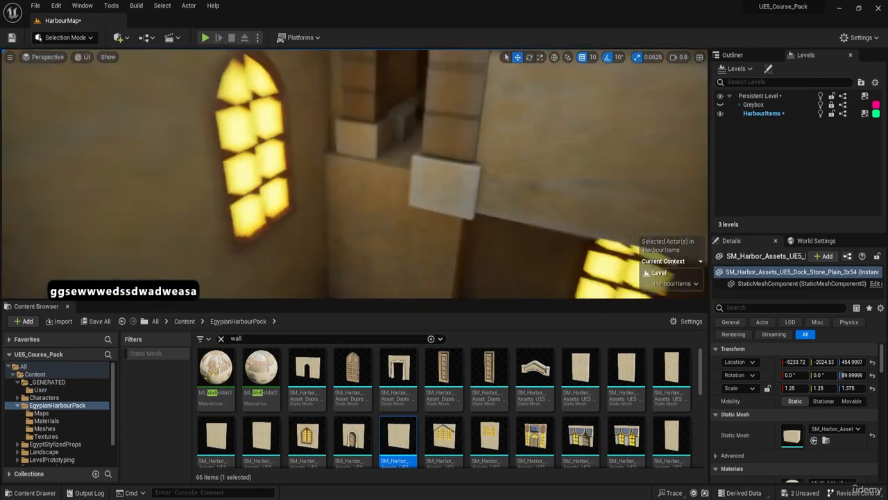
{"action": "key", "text": "s"}
{"action": "key", "text": "s"}
{"action": "key", "text": "e"}
{"action": "key", "text": "d"}
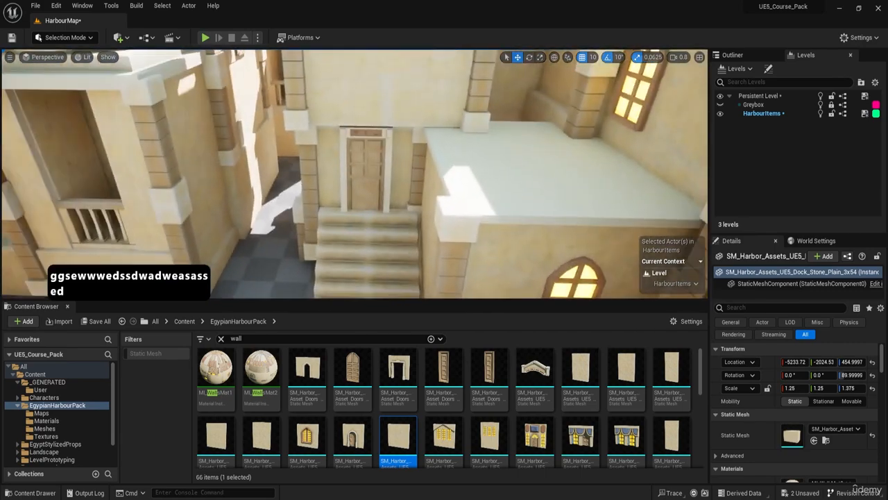
{"action": "key", "text": "e"}
{"action": "key", "text": "w"}
{"action": "key", "text": "d"}
{"action": "key", "text": "a"}
{"action": "key", "text": "w"}
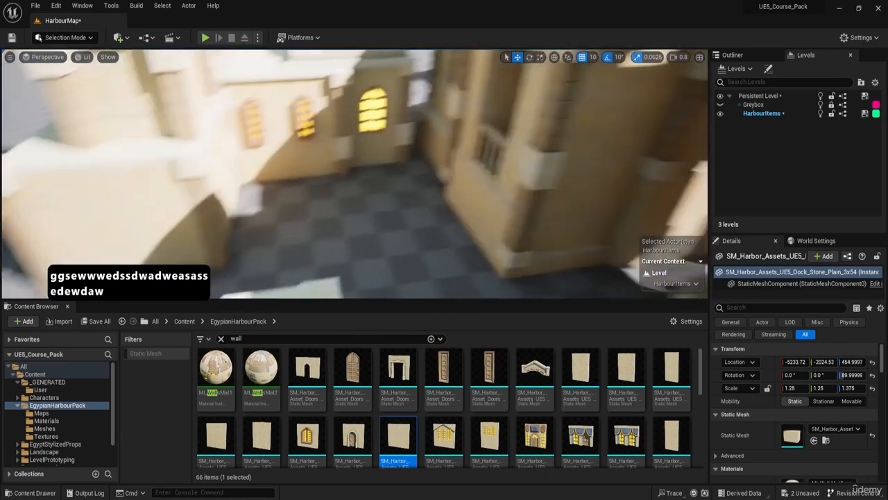
Step: Survey the open courtyard beside the barred balcony from above and at ground level
{"action": "key", "text": "w"}
{"action": "key", "text": "e"}
{"action": "key", "text": "s"}
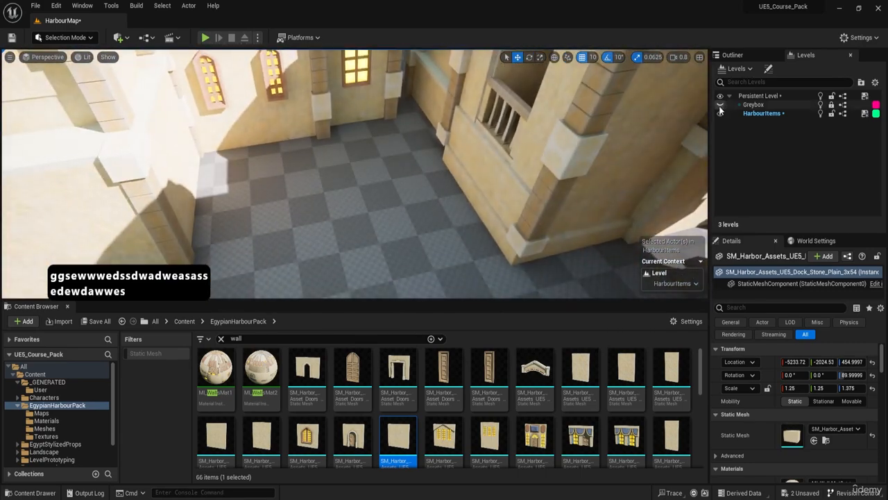
{"action": "key", "text": "s"}
{"action": "key", "text": "d"}
{"action": "key", "text": "w"}
{"action": "key", "text": "e"}
{"action": "key", "text": "d"}
{"action": "key", "text": "s"}
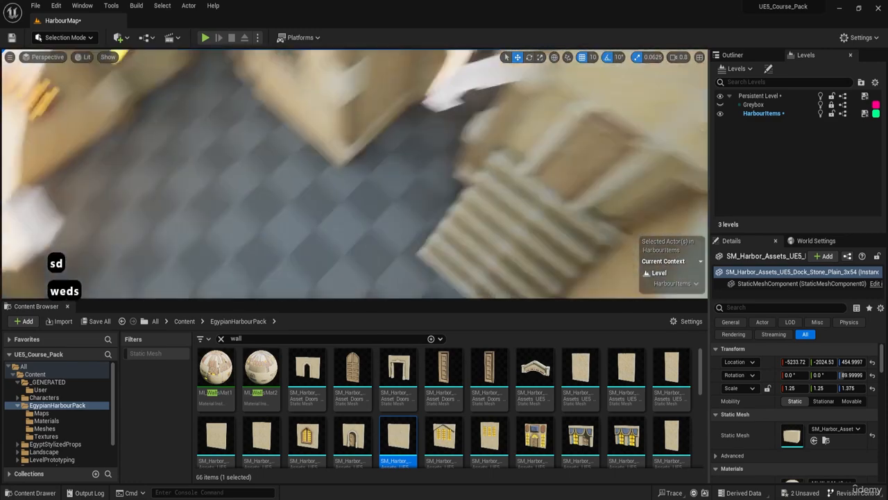
{"action": "key", "text": "a"}
{"action": "key", "text": "q"}
{"action": "key", "text": "w"}
{"action": "key", "text": "d"}
{"action": "key", "text": "a"}
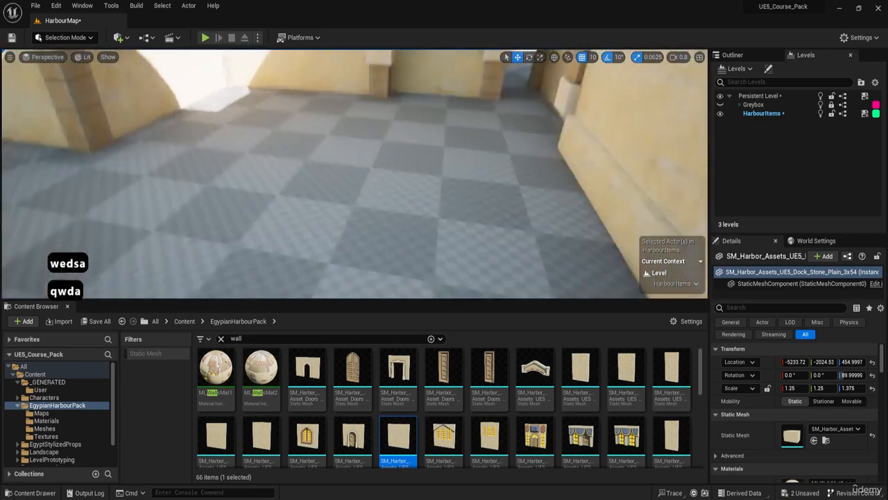
{"action": "key", "text": "e"}
{"action": "key", "text": "s"}
{"action": "key", "text": "a"}
{"action": "key", "text": "w"}
{"action": "key", "text": "e"}
{"action": "key", "text": "s"}
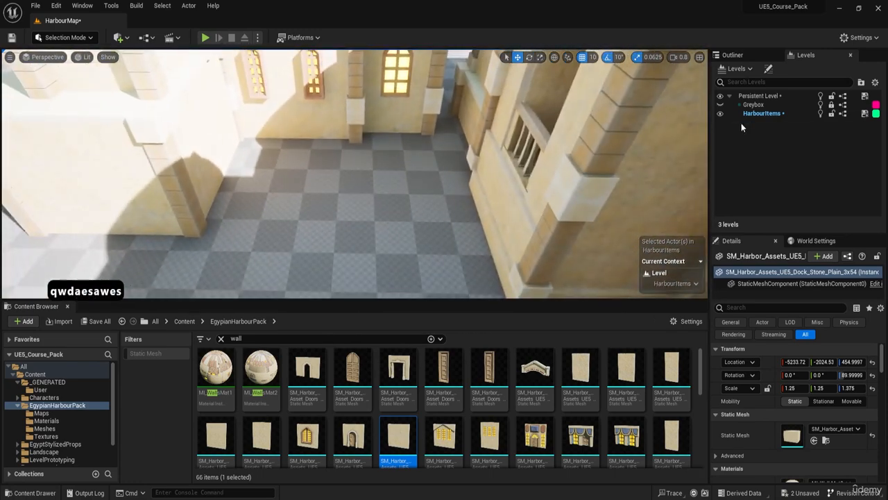
Step: Make the Greybox level visible and inspect its small flat-roofed building in the courtyard
{"action": "left_click", "coordinate": [720, 104]}
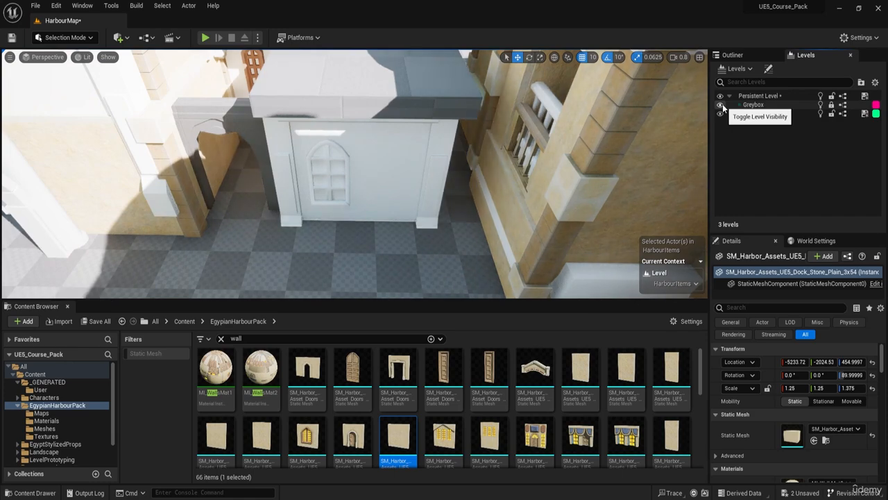
{"action": "key", "text": "d"}
{"action": "key", "text": "e"}
{"action": "key", "text": "a"}
{"action": "key", "text": "w"}
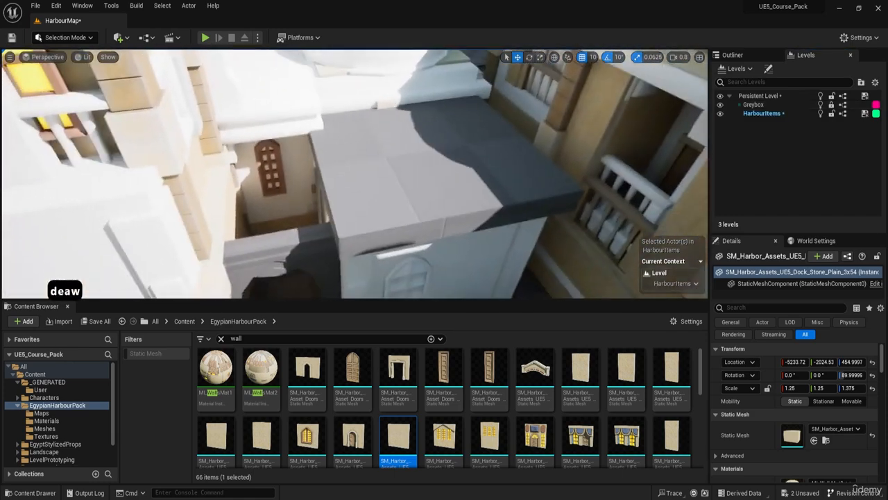
{"action": "key", "text": "s"}
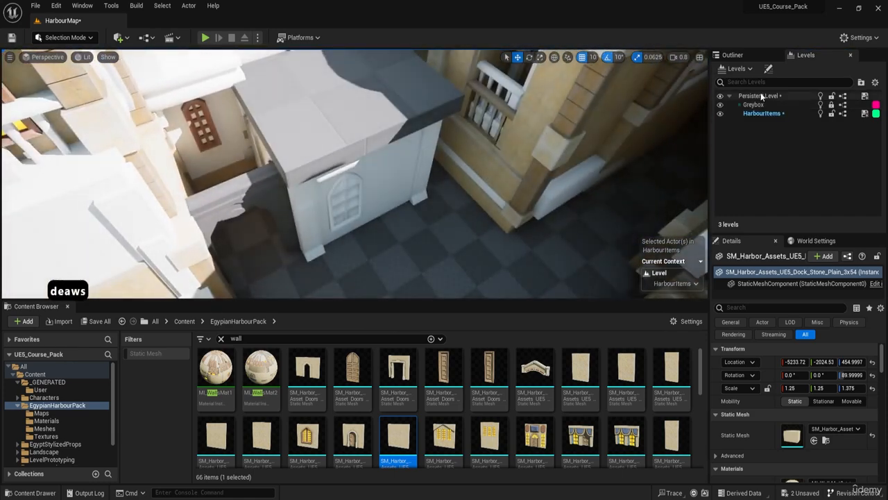
Step: Hide the Greybox level and examine the courtyard's open floor area at ground level
{"action": "left_click", "coordinate": [720, 104]}
{"action": "key", "text": "d"}
{"action": "key", "text": "s"}
{"action": "key", "text": "d"}
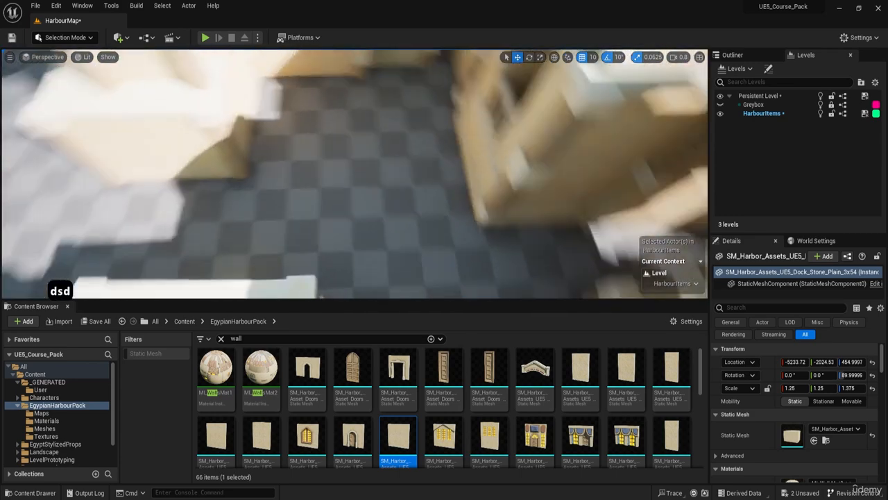
{"action": "key", "text": "w"}
{"action": "key", "text": "q"}
{"action": "key", "text": "d"}
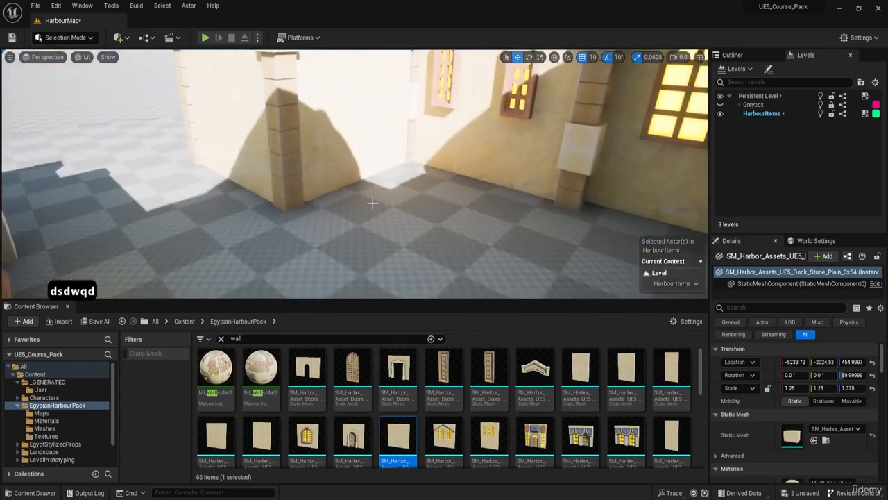
Step: Play-test running around the open courtyard to judge its space, then end the session
{"action": "left_click", "coordinate": [204, 37]}
{"action": "key", "text": "w"}
{"action": "key", "text": "a"}
{"action": "key", "text": "d"}
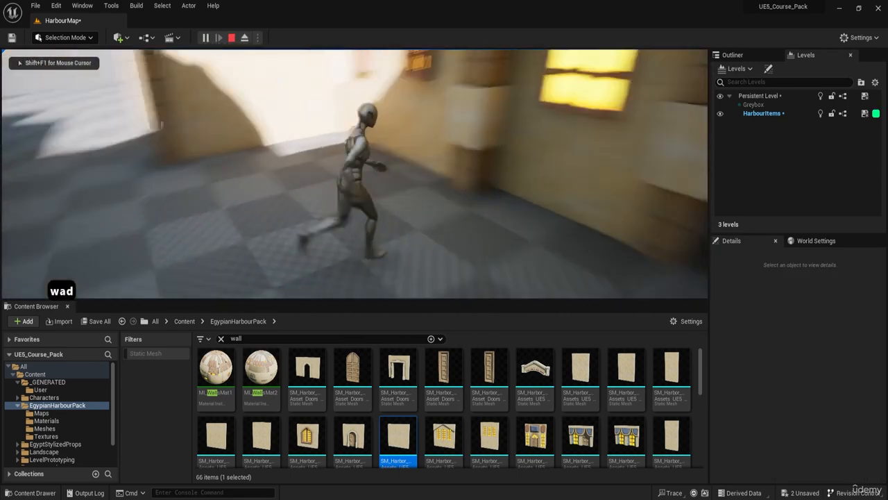
{"action": "key", "text": "a"}
{"action": "key", "text": "w"}
{"action": "key", "text": "d"}
{"action": "key", "text": "a"}
{"action": "key", "text": "s"}
{"action": "key", "text": "a"}
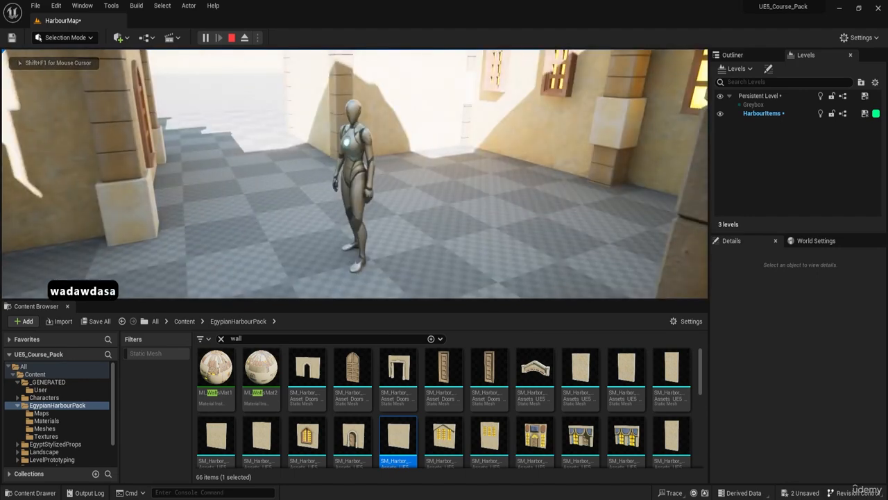
{"action": "key", "text": "Escape"}
Step: Duplicate the flat-roofed spare building Combined8 at the water's edge and move the copy toward the town
{"action": "right_click_drag", "start_coordinate": [227, 229], "coordinate": [321, 243]}
{"action": "key", "text": "e"}
{"action": "key", "text": "a"}
{"action": "key", "text": "s"}
{"action": "key", "text": "a"}
{"action": "key", "text": "e"}
{"action": "key", "text": "a"}
{"action": "key", "text": "w"}
{"action": "right_click_drag", "start_coordinate": [321, 160], "coordinate": [360, 166]}
{"action": "key", "text": "e"}
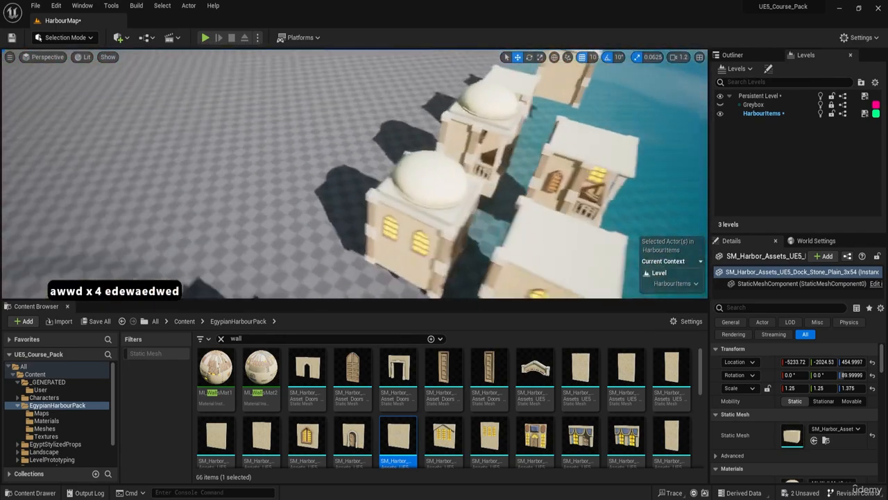
{"action": "left_click", "coordinate": [435, 162]}
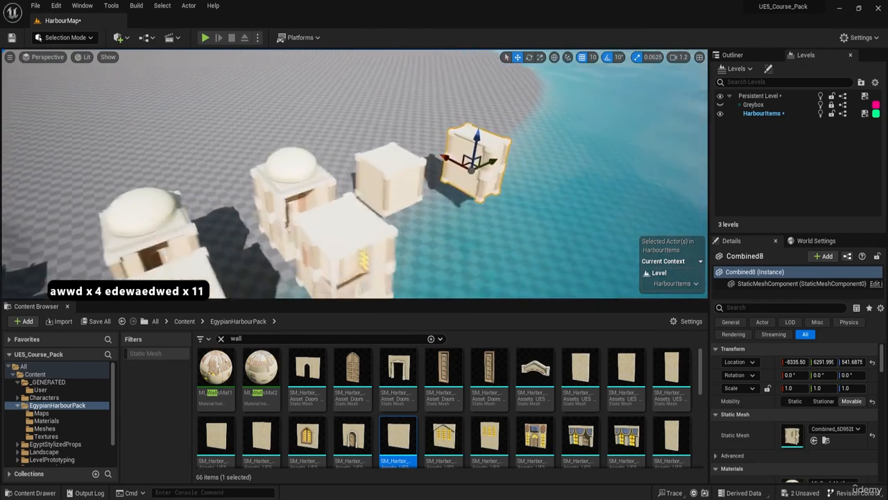
{"action": "left_click_drag", "start_coordinate": [447, 157], "coordinate": [62, 154], "text": "alt"}
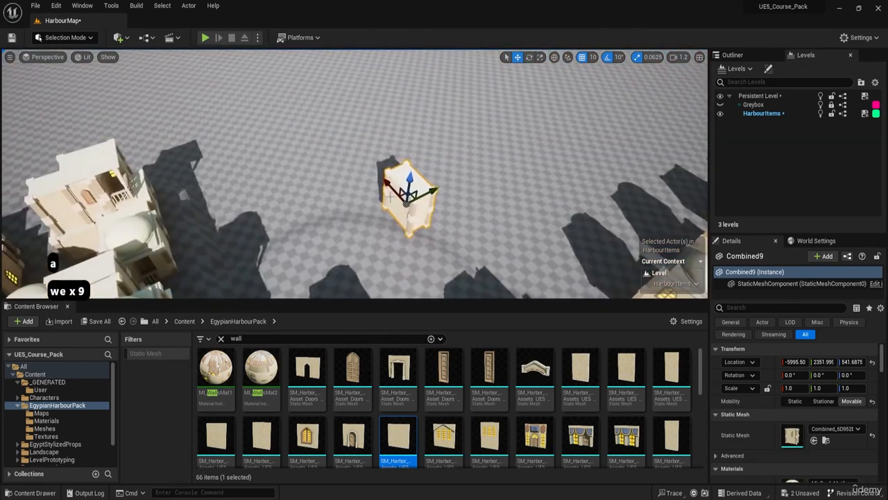
Step: Position the copied building beside the domed building at about X -5195, Y -588, Z 462, rotated -90°, and play-test around it
{"action": "left_click_drag", "start_coordinate": [413, 167], "coordinate": [130, 291]}
{"action": "right_click_drag", "start_coordinate": [130, 292], "coordinate": [129, 297]}
{"action": "key", "text": "a"}
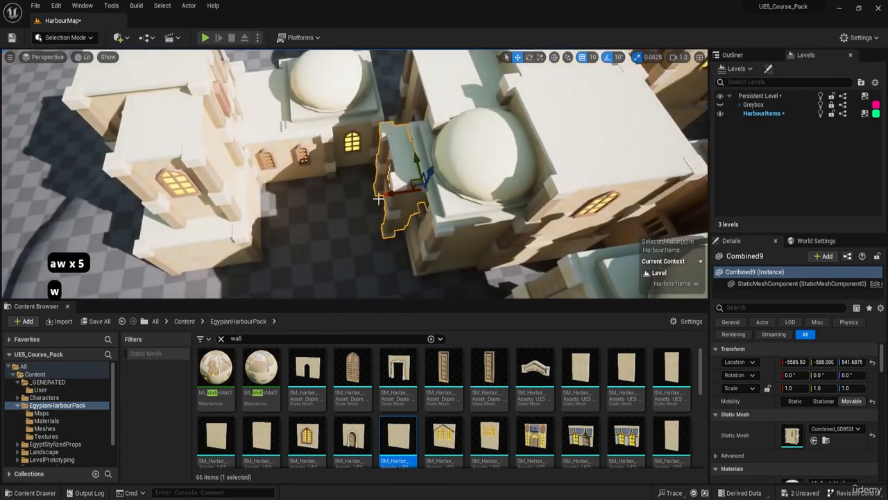
{"action": "left_click_drag", "start_coordinate": [324, 234], "coordinate": [285, 243]}
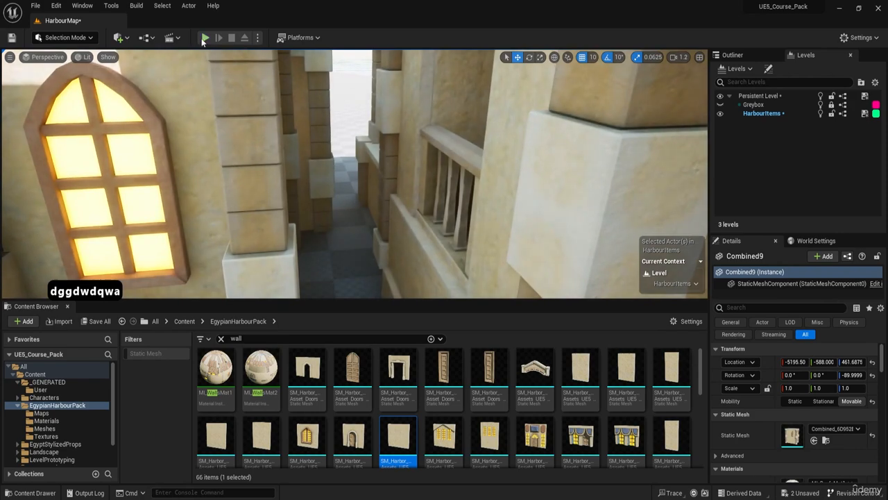
{"action": "key", "text": "alt+p"}
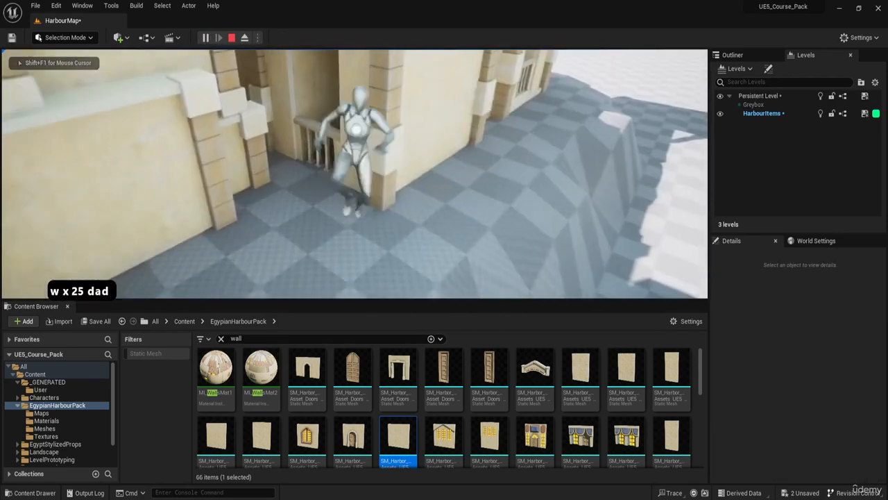
{"action": "key", "text": "Escape"}
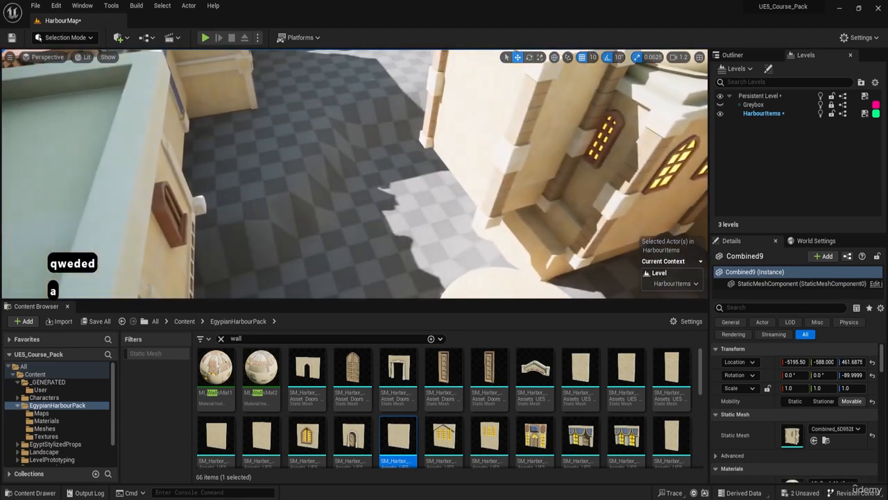
Step: Search the harbour assets for "stair" and place the Stairs_4 mesh at the foot of the ground slope
{"action": "left_click", "coordinate": [322, 337]}
{"action": "key", "text": "ctrl+a"}
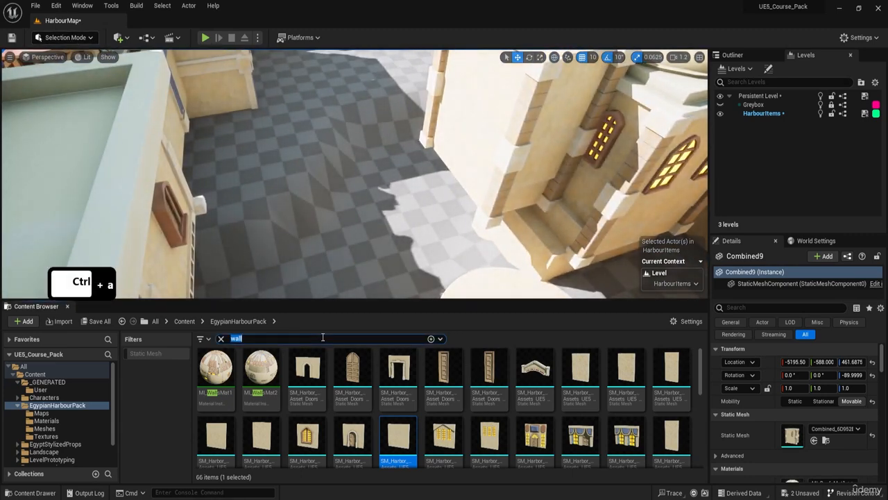
{"action": "type", "text": "stair"}
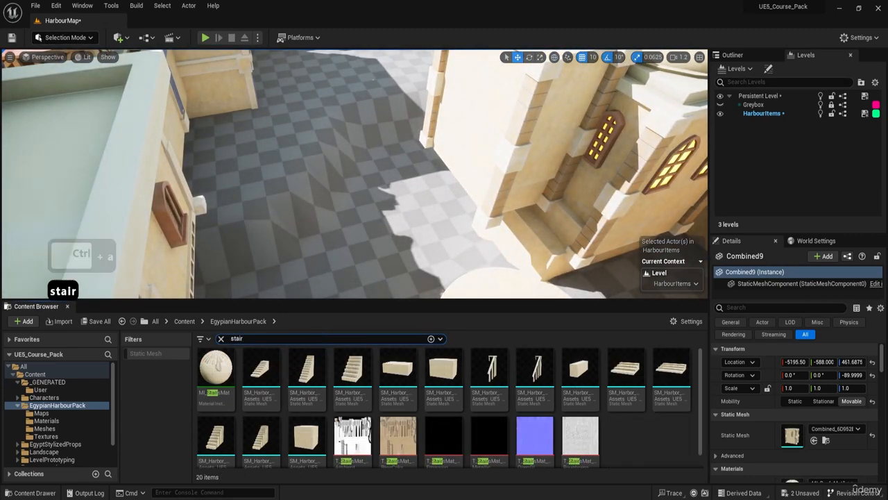
{"action": "right_click_drag", "start_coordinate": [378, 210], "coordinate": [377, 210]}
{"action": "key", "text": "q"}
{"action": "key", "text": "w"}
{"action": "left_click_drag", "start_coordinate": [352, 368], "coordinate": [254, 188]}
{"action": "key", "text": "w"}
{"action": "key", "text": "d"}
{"action": "right_click_drag", "start_coordinate": [254, 187], "coordinate": [254, 187]}
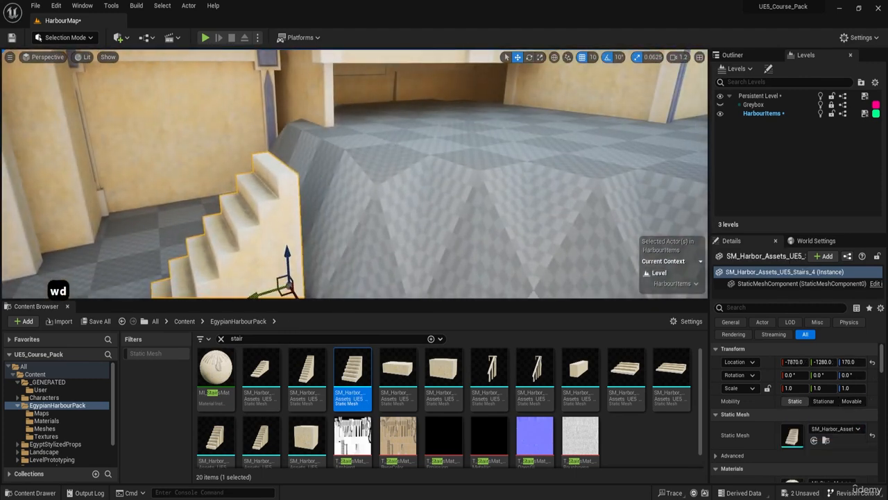
Step: Move the staircase along the slope to Y -1430 and check its fit against the upper ground
{"action": "left_click_drag", "start_coordinate": [265, 293], "coordinate": [343, 285]}
{"action": "right_click_drag", "start_coordinate": [342, 284], "coordinate": [343, 285]}
{"action": "key", "text": "a"}
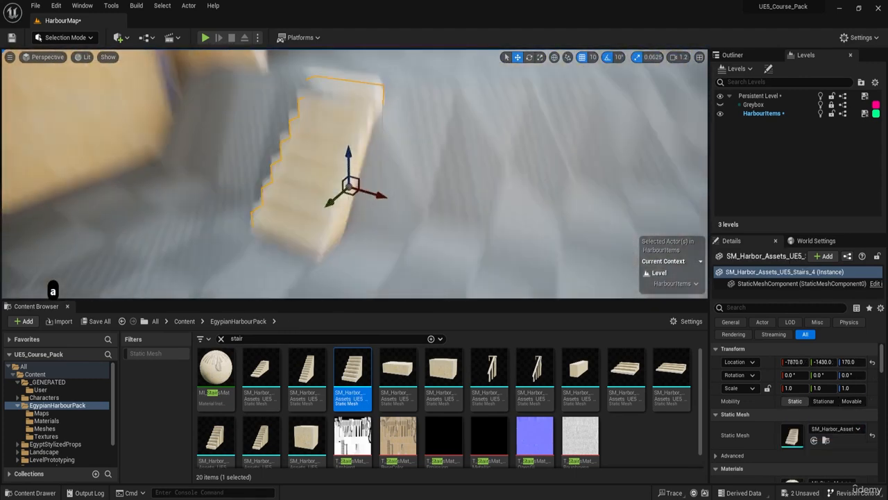
{"action": "key", "text": "s"}
{"action": "key", "text": "d"}
{"action": "right_click_drag", "start_coordinate": [354, 240], "coordinate": [353, 239]}
{"action": "key", "text": "w"}
{"action": "key", "text": "d"}
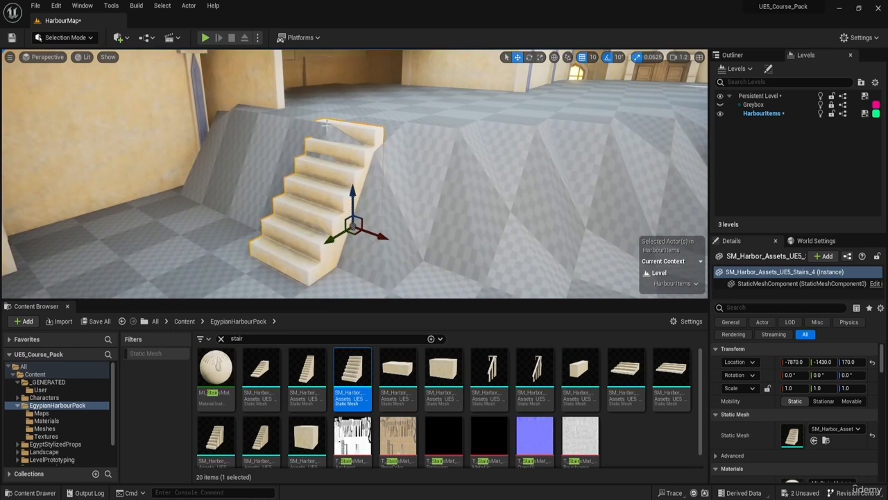
Step: Scale the staircase vertically to 1.125 so it reaches the top of the slope
{"action": "key", "text": "e"}
{"action": "key", "text": "r"}
{"action": "left_click_drag", "start_coordinate": [354, 197], "coordinate": [354, 186]}
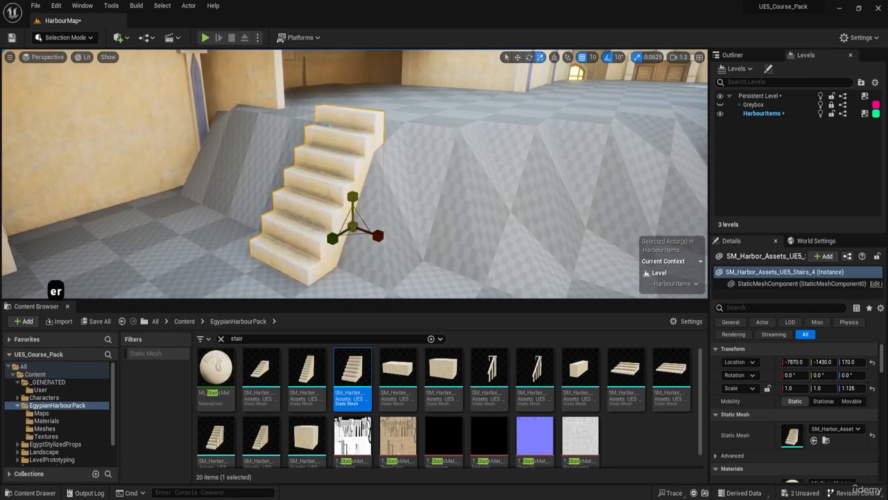
Step: Play-test the scaled staircase by running the character up its steps to the upper ground
{"action": "left_click", "coordinate": [206, 38]}
{"action": "key", "text": "w"}
{"action": "key", "text": "a"}
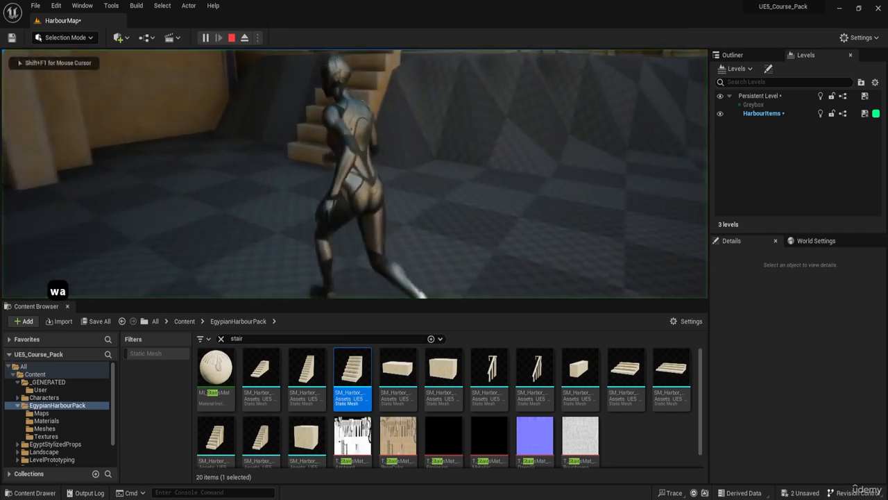
{"action": "key", "text": "d"}
{"action": "key", "text": "w"}
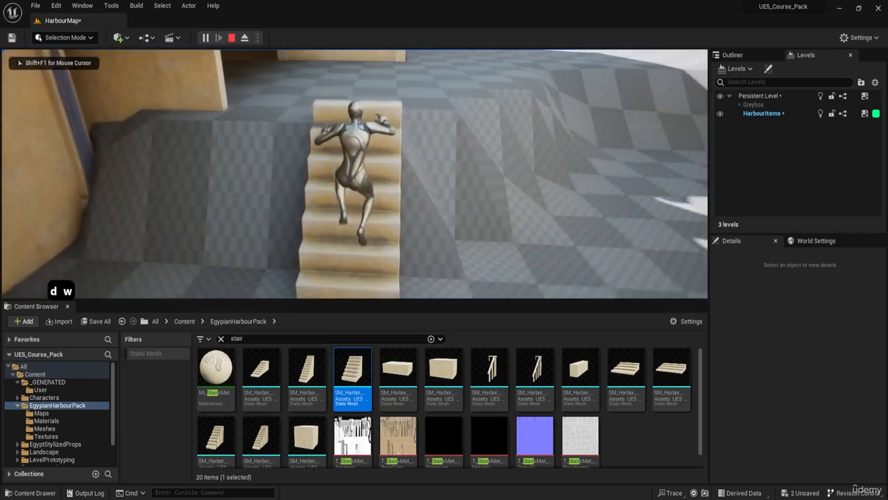
{"action": "key", "text": "w"}
{"action": "key", "text": "Escape"}
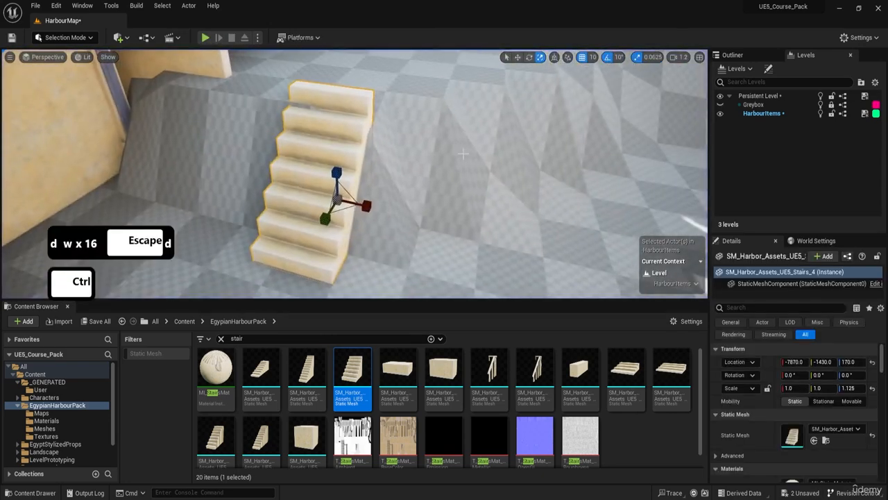
Step: Undo the staircase's vertical scaling and play-test climbing it at its original size
{"action": "key", "text": "ctrl+z"}
{"action": "left_click", "coordinate": [206, 38]}
{"action": "key", "text": "a"}
{"action": "key", "text": "w"}
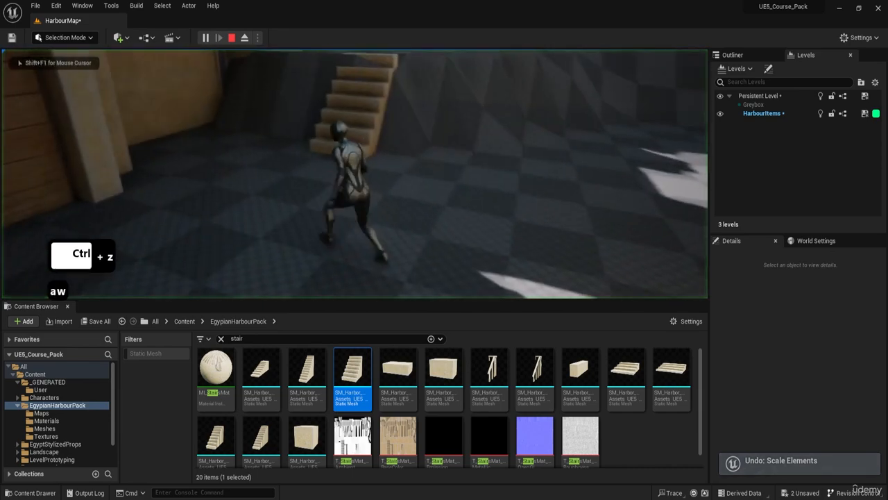
{"action": "key", "text": "a"}
{"action": "key", "text": "w"}
{"action": "key", "text": "w"}
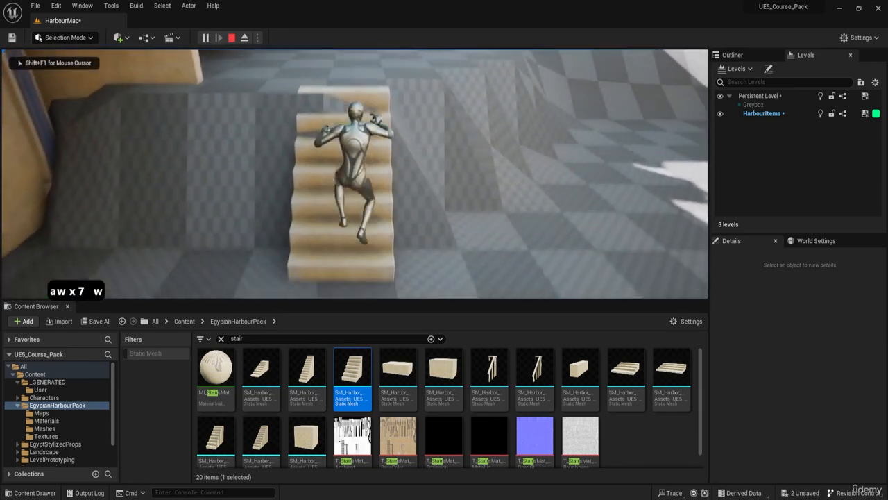
{"action": "key", "text": "s"}
{"action": "key", "text": "w"}
{"action": "key", "text": "a"}
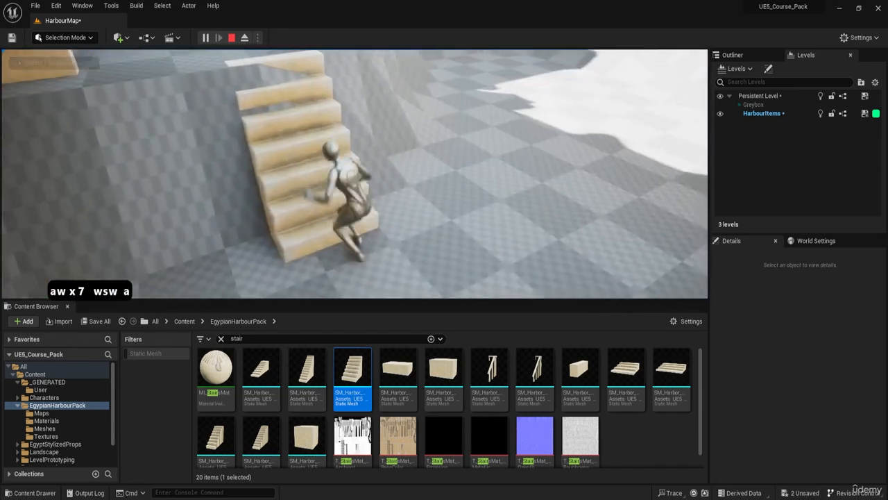
{"action": "key", "text": "Escape"}
Step: Open the SM_Harbor_Assets_UE5_Stairs_002 mesh and show its simple collision to inspect it from the side
{"action": "key", "text": "d"}
{"action": "key", "text": "w"}
{"action": "key", "text": "d"}
{"action": "key", "text": "d"}
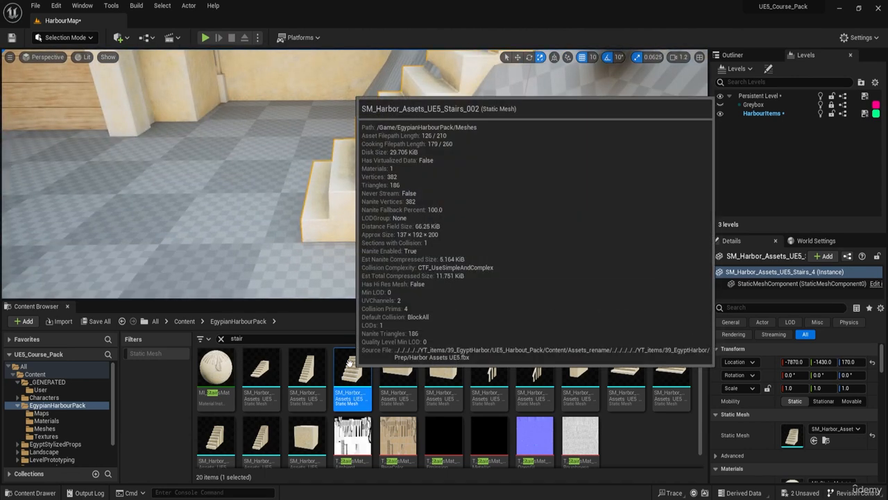
{"action": "double_click", "coordinate": [350, 366]}
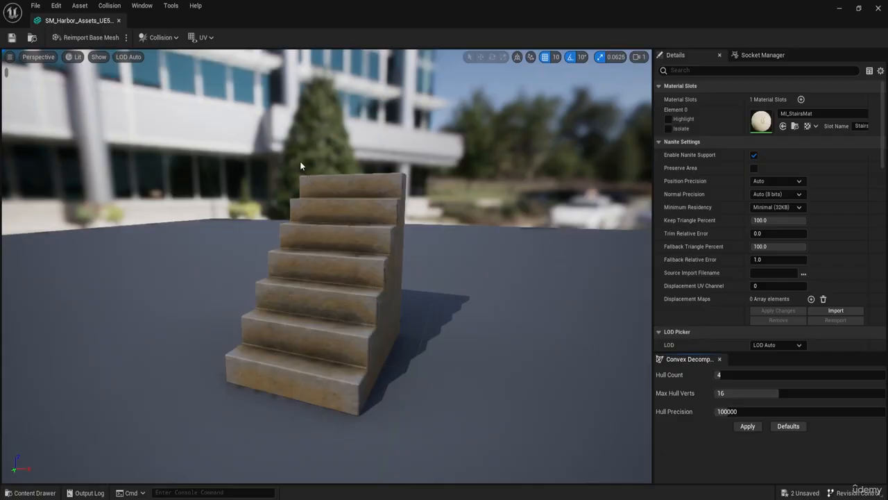
{"action": "left_click", "coordinate": [153, 38]}
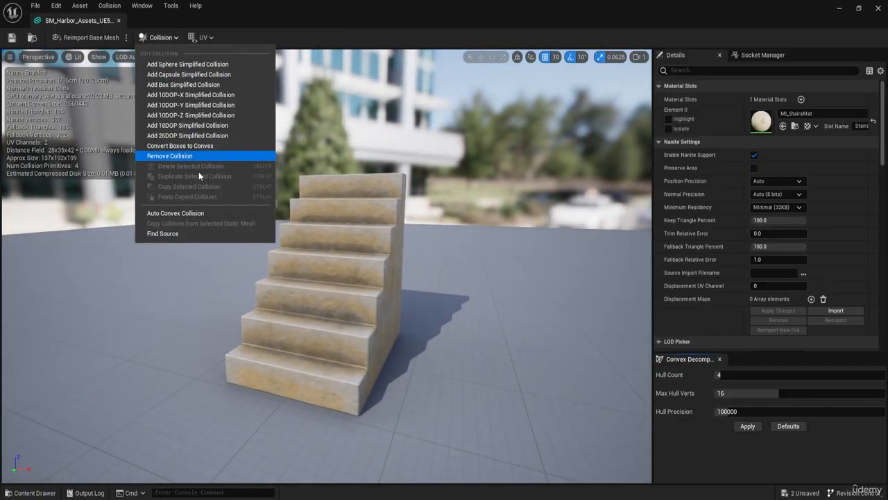
{"action": "left_click", "coordinate": [99, 57]}
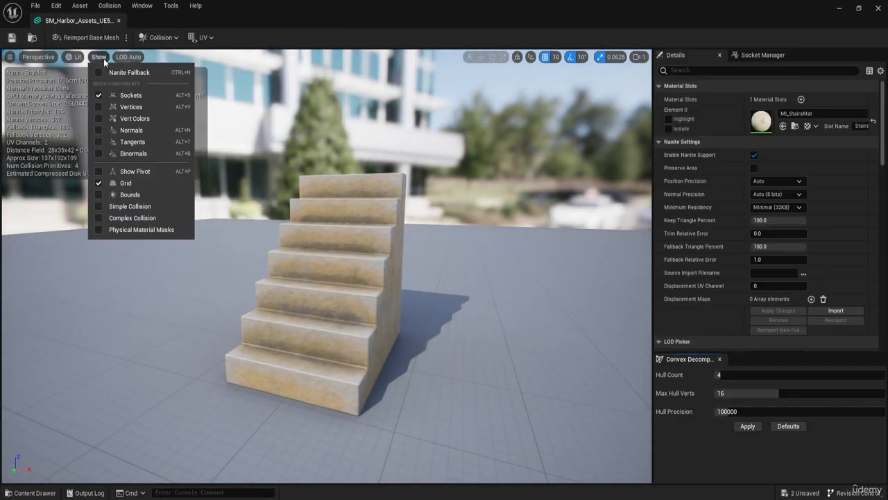
{"action": "left_click", "coordinate": [121, 206]}
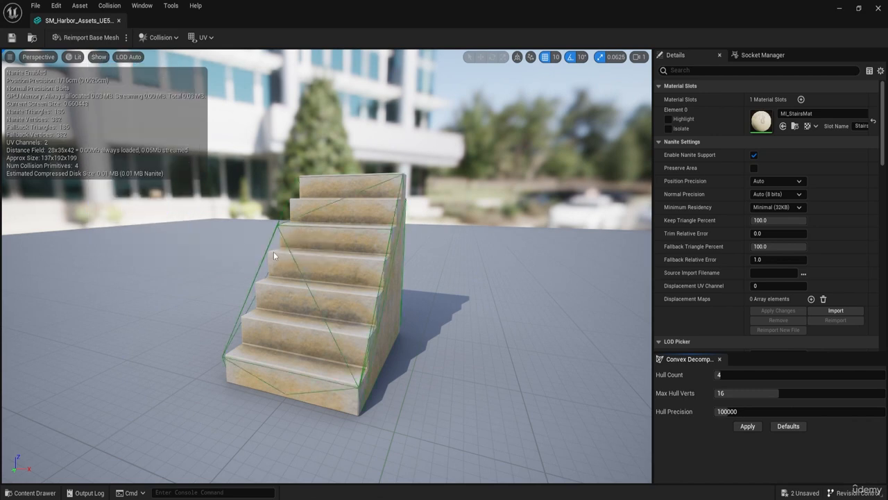
{"action": "key", "text": "d"}
{"action": "right_click_drag", "start_coordinate": [274, 254], "coordinate": [167, 251]}
{"action": "key", "text": "d"}
{"action": "key", "text": "w"}
{"action": "key", "text": "s"}
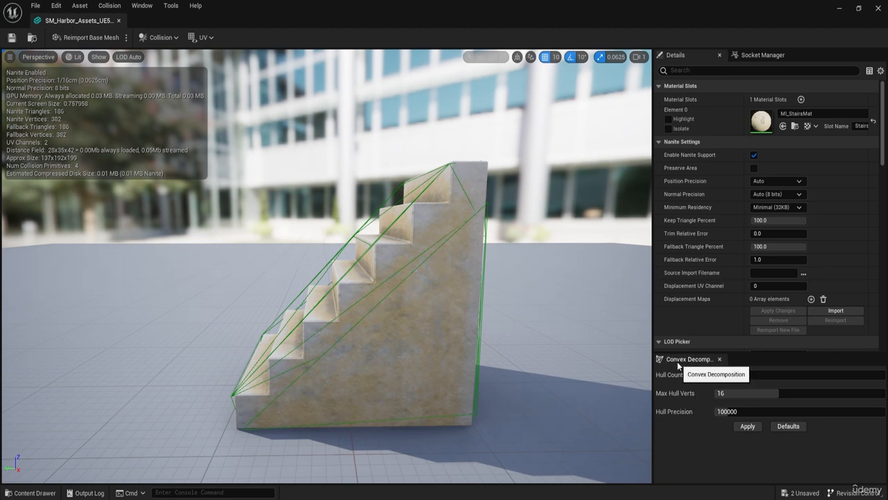
Step: Reopen the Auto Convex Collision settings and apply them with Hull Count 4 and Max Hull Verts 16
{"action": "left_click", "coordinate": [163, 39]}
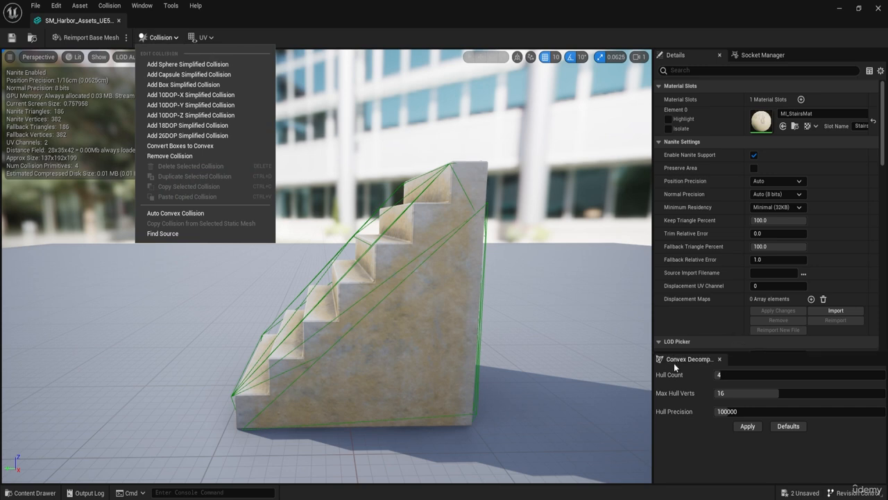
{"action": "left_click", "coordinate": [726, 366]}
{"action": "left_click", "coordinate": [721, 359]}
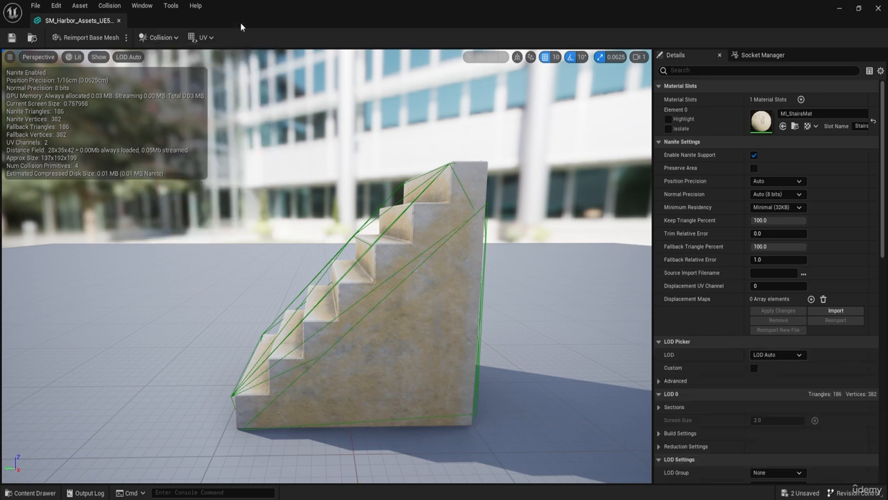
{"action": "left_click", "coordinate": [159, 38]}
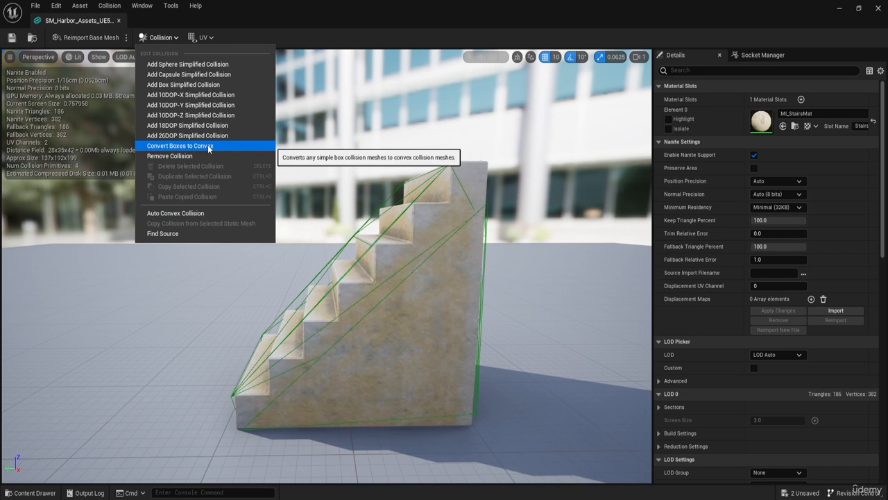
{"action": "key", "text": "F8"}
{"action": "left_click", "coordinate": [207, 213]}
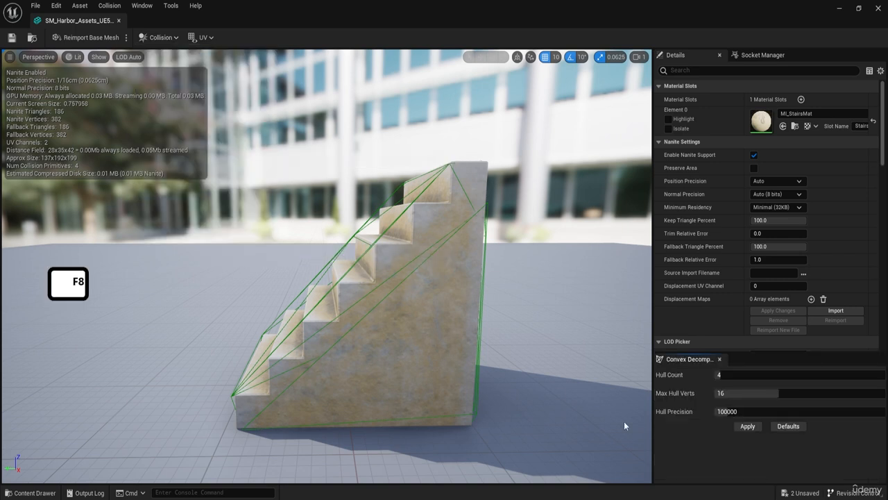
{"action": "left_click", "coordinate": [750, 425]}
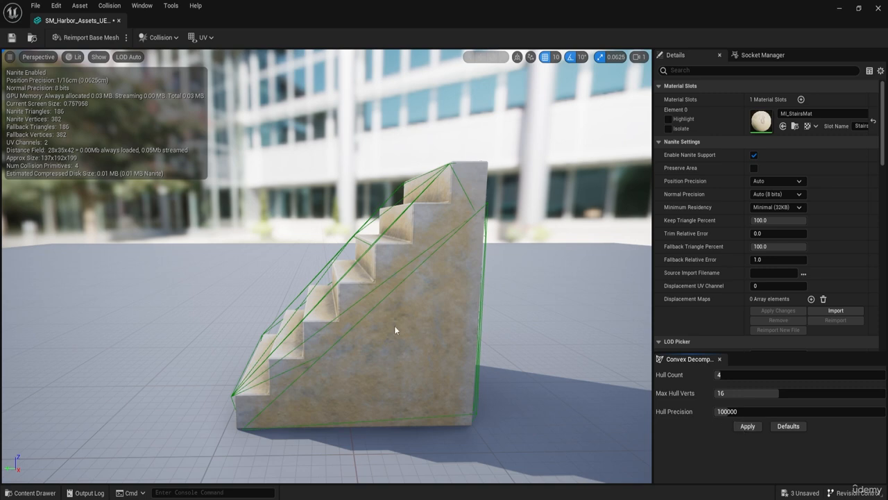
Step: Regenerate the stair mesh's convex collision with Hull Count 26 and Max Hull Verts 25
{"action": "key", "text": "a"}
{"action": "key", "text": "w"}
{"action": "mouse_move", "coordinate": [394, 327]}
{"action": "right_mouse_down"}
{"action": "mouse_move", "coordinate": [416, 326]}
{"action": "mouse_move", "coordinate": [394, 327]}
{"action": "right_mouse_up"}
{"action": "key", "text": "d"}
{"action": "key", "text": "s"}
{"action": "key", "text": "d"}
{"action": "key", "text": "w"}
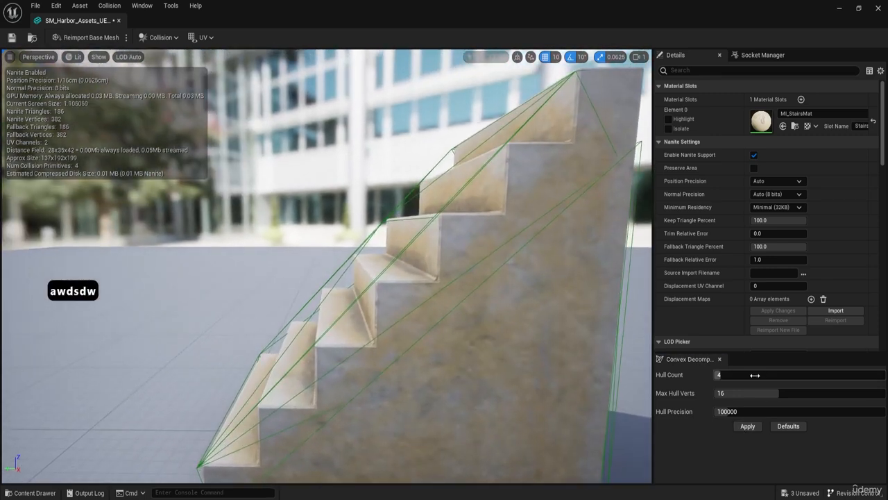
{"action": "left_click_drag", "start_coordinate": [722, 375], "coordinate": [838, 393]}
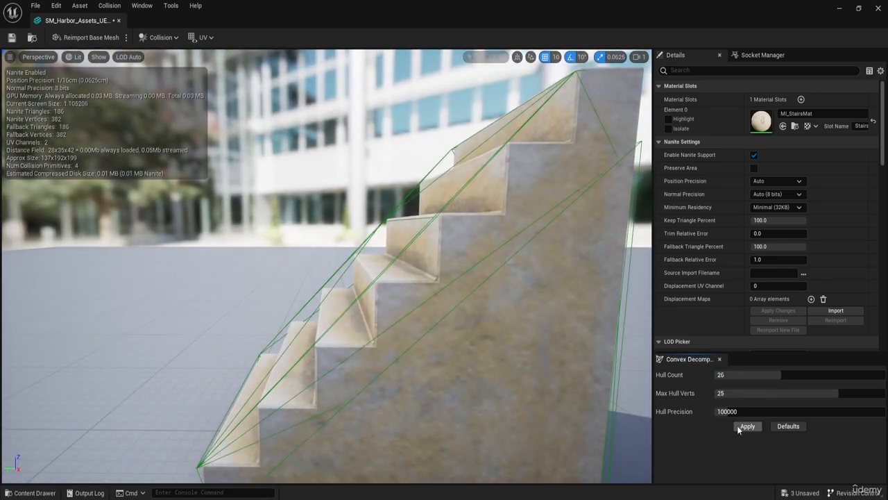
{"action": "left_click", "coordinate": [737, 425]}
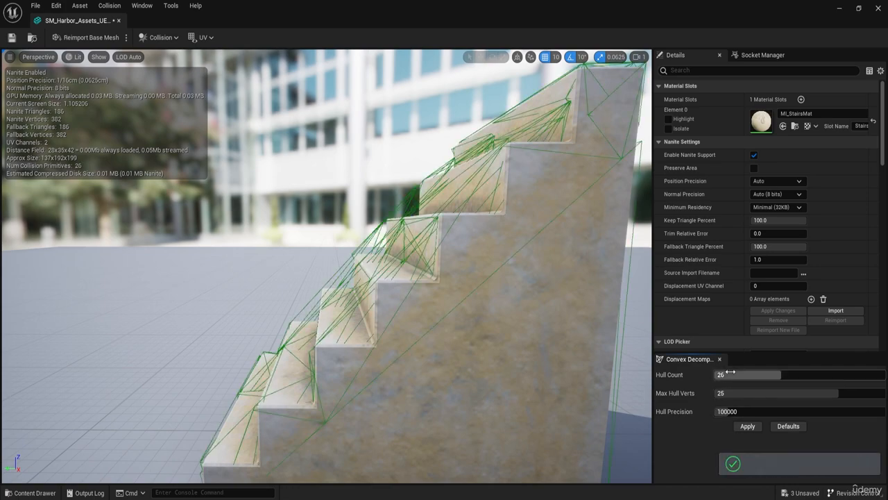
Step: Inspect the collision hulls around the steps, raise Hull Count to 55 and regenerate the convex collision
{"action": "right_click_drag", "start_coordinate": [485, 305], "coordinate": [444, 305]}
{"action": "scroll", "coordinate": [458, 305], "scroll_direction": "down", "scroll_amount": 2}
{"action": "key", "text": "a"}
{"action": "key", "text": "d"}
{"action": "key", "text": "s"}
{"action": "key", "text": "a"}
{"action": "key", "text": "a"}
{"action": "key", "text": "w"}
{"action": "key", "text": "a"}
{"action": "right_click_drag", "start_coordinate": [393, 294], "coordinate": [437, 298]}
{"action": "key", "text": "a"}
{"action": "key", "text": "w"}
{"action": "key", "text": "d"}
{"action": "key", "text": "a"}
{"action": "right_click_drag", "start_coordinate": [394, 325], "coordinate": [394, 325]}
{"action": "left_click_drag", "start_coordinate": [760, 374], "coordinate": [860, 374]}
{"action": "left_click", "coordinate": [747, 426]}
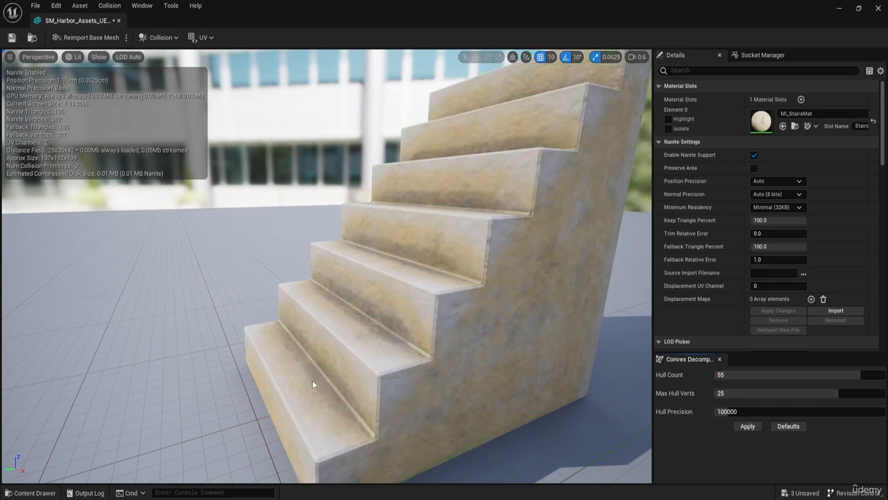
Step: Check the regenerated hulls and set the stair mesh's Collision Complexity to Use Complex Collision As Simple
{"action": "key", "text": "d"}
{"action": "right_click_drag", "start_coordinate": [318, 382], "coordinate": [318, 382]}
{"action": "key", "text": "d"}
{"action": "key", "text": "d"}
{"action": "key", "text": "a"}
{"action": "key", "text": "s"}
{"action": "key", "text": "a"}
{"action": "key", "text": "a"}
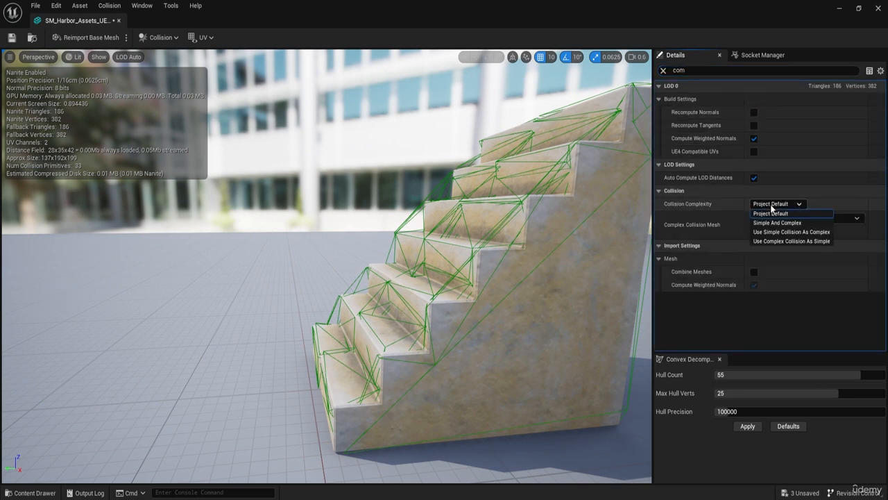
{"action": "left_click", "coordinate": [797, 241]}
Step: Examine the stair mesh and its collision wireframe along the steps and from several sides
{"action": "key", "text": "d"}
{"action": "right_click_drag", "start_coordinate": [594, 211], "coordinate": [583, 212]}
{"action": "key", "text": "s"}
{"action": "key", "text": "d"}
{"action": "key", "text": "d"}
{"action": "right_click_drag", "start_coordinate": [396, 336], "coordinate": [392, 339]}
{"action": "key", "text": "w"}
{"action": "key", "text": "w"}
{"action": "key", "text": "a"}
{"action": "right_click_drag", "start_coordinate": [331, 298], "coordinate": [331, 298]}
{"action": "key", "text": "a"}
{"action": "key", "text": "w"}
{"action": "key", "text": "a"}
{"action": "key", "text": "a"}
{"action": "right_click_drag", "start_coordinate": [375, 319], "coordinate": [375, 319]}
{"action": "key", "text": "a"}
Step: Close the mesh editor and play-test the staircase in the harbour level with its new collision
{"action": "left_click", "coordinate": [880, 10]}
{"action": "right_click_drag", "start_coordinate": [416, 174], "coordinate": [417, 173]}
{"action": "key", "text": "a"}
{"action": "key", "text": "w"}
{"action": "key", "text": "e"}
{"action": "left_click", "coordinate": [205, 37]}
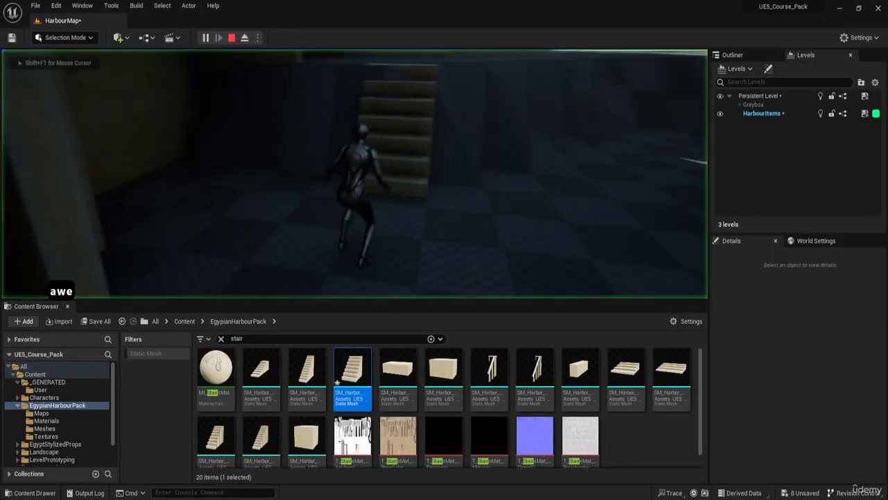
{"action": "key", "text": "w"}
{"action": "key", "text": "w"}
{"action": "key", "text": "d"}
{"action": "key", "text": "w"}
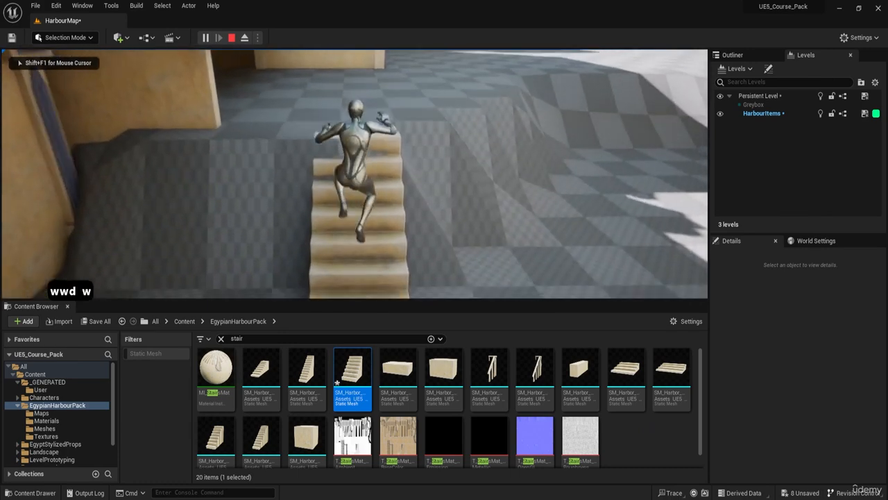
{"action": "key", "text": "a"}
{"action": "key", "text": "s"}
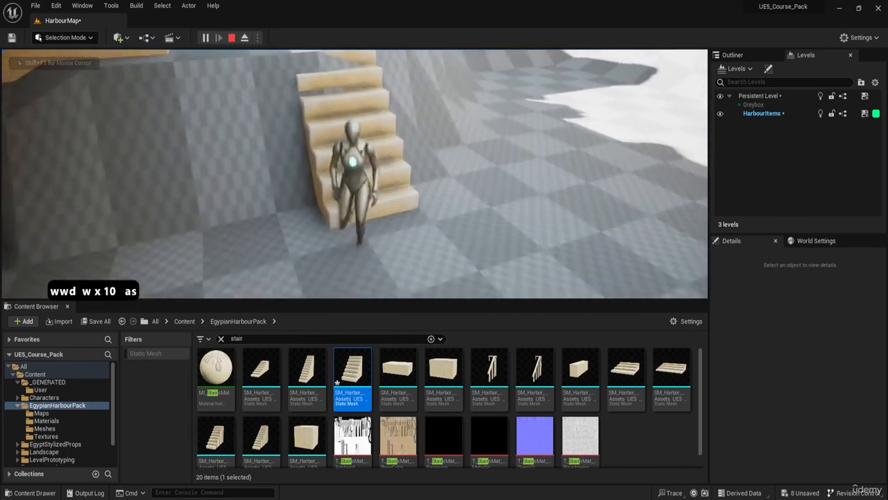
{"action": "key", "text": "w"}
{"action": "key", "text": "a"}
{"action": "key", "text": "d"}
{"action": "key", "text": "w"}
{"action": "key", "text": "a"}
{"action": "key", "text": "d"}
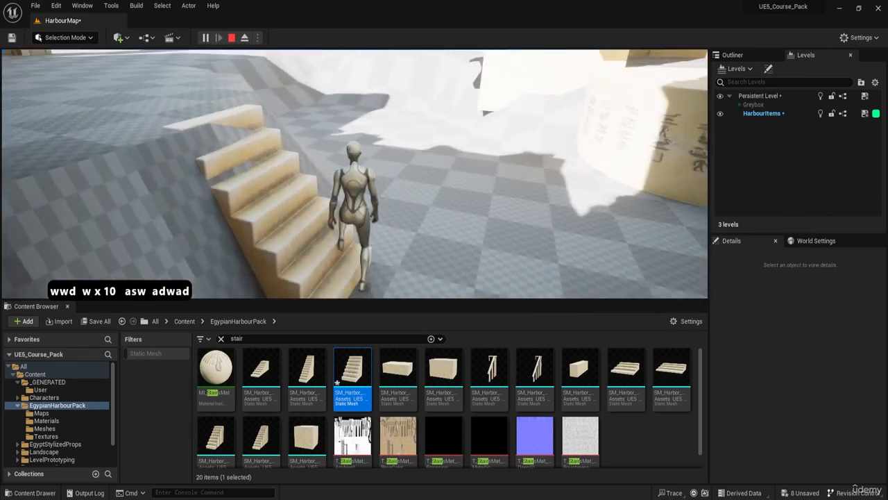
{"action": "key", "text": "Escape"}
Step: Open BP_ThirdPersonCharacter from the ThirdPerson Blueprints folder, set its Max Step Height to 80 cm and compile it
{"action": "key", "text": "s"}
{"action": "key", "text": "d"}
{"action": "key", "text": "w"}
{"action": "key", "text": "w"}
{"action": "key", "text": "d"}
{"action": "right_click_drag", "start_coordinate": [399, 177], "coordinate": [340, 177]}
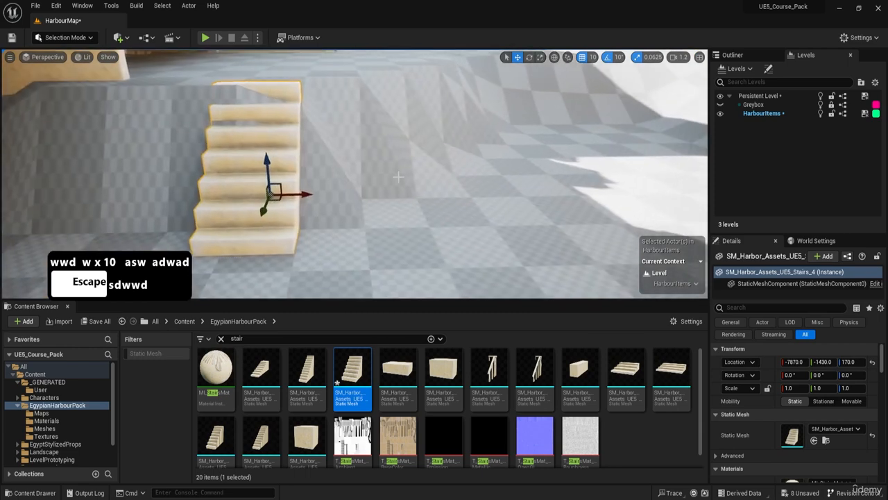
{"action": "left_click", "coordinate": [221, 339]}
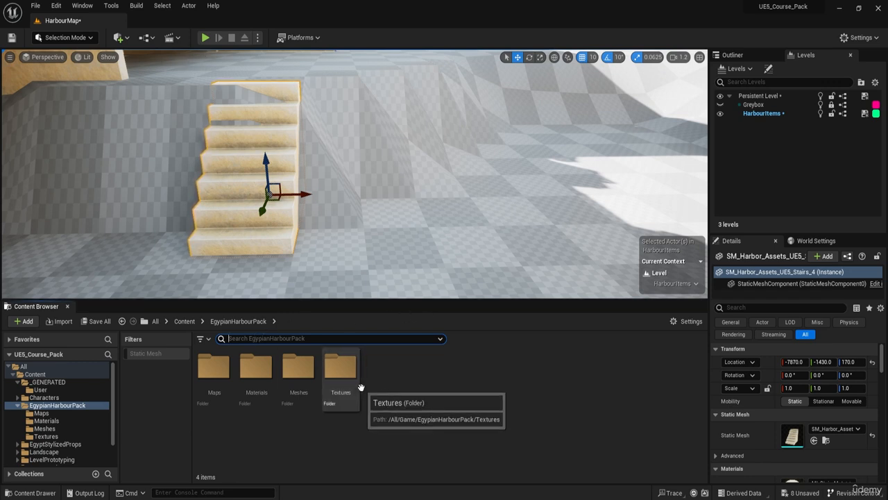
{"action": "left_click", "coordinate": [184, 321]}
{"action": "double_click", "coordinate": [553, 371]}
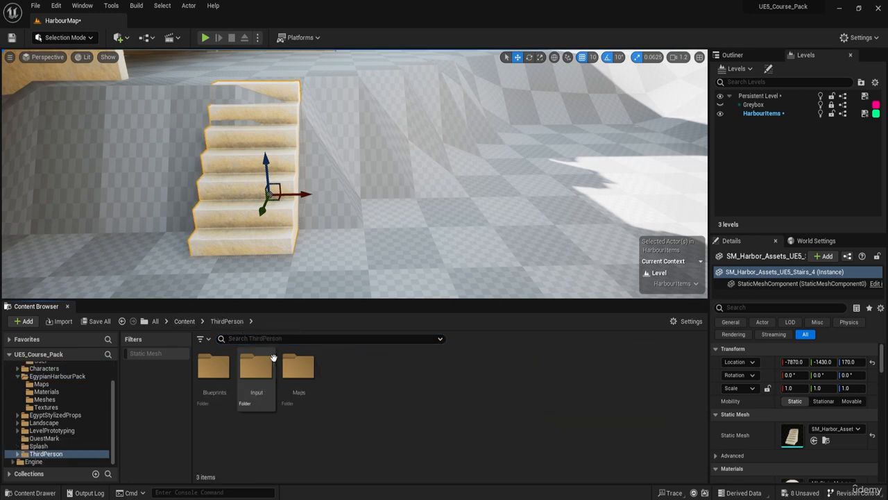
{"action": "double_click", "coordinate": [213, 370]}
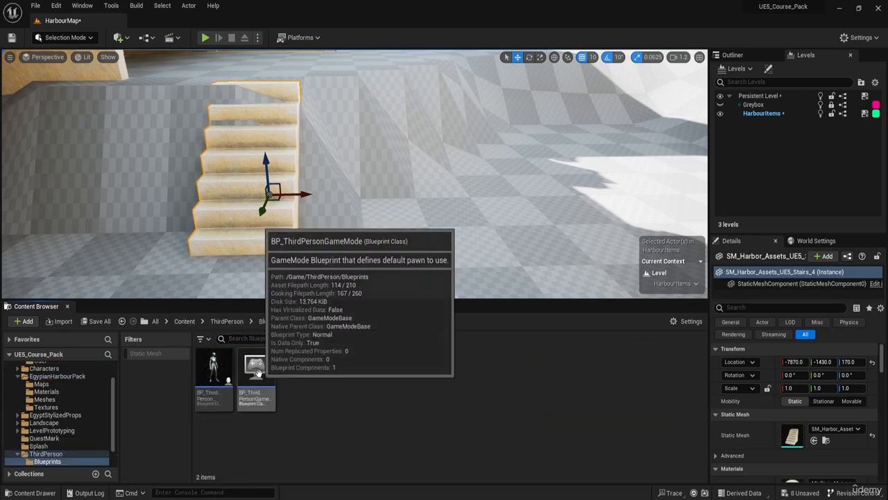
{"action": "double_click", "coordinate": [215, 369]}
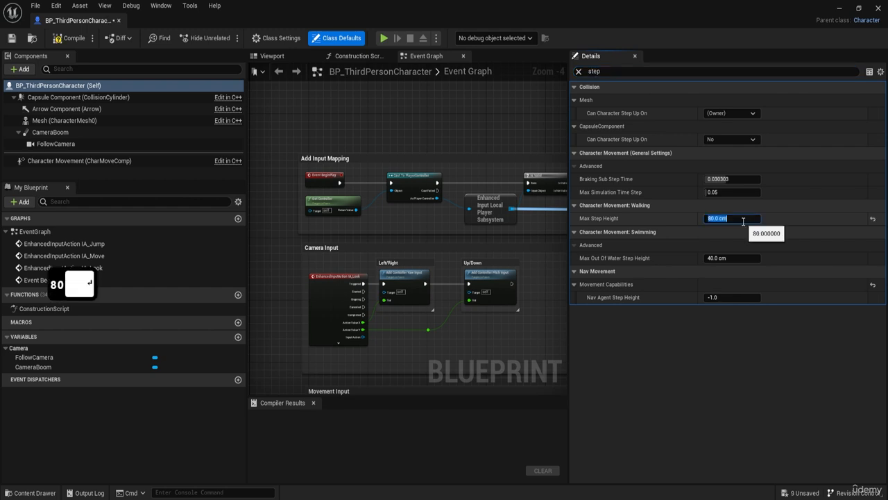
{"action": "left_click", "coordinate": [65, 39]}
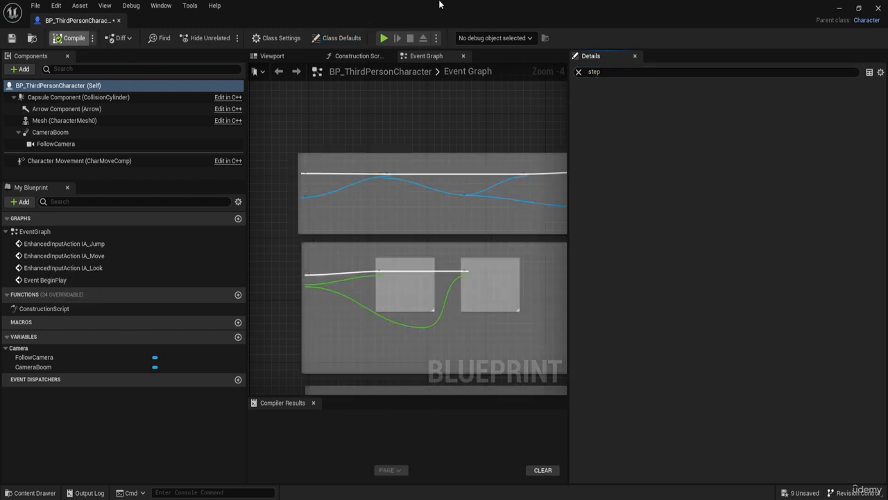
Step: Move the character blueprint window aside and play-test the harbour staircase by running the character up and around its steps
{"action": "left_click_drag", "start_coordinate": [455, 5], "coordinate": [324, 291]}
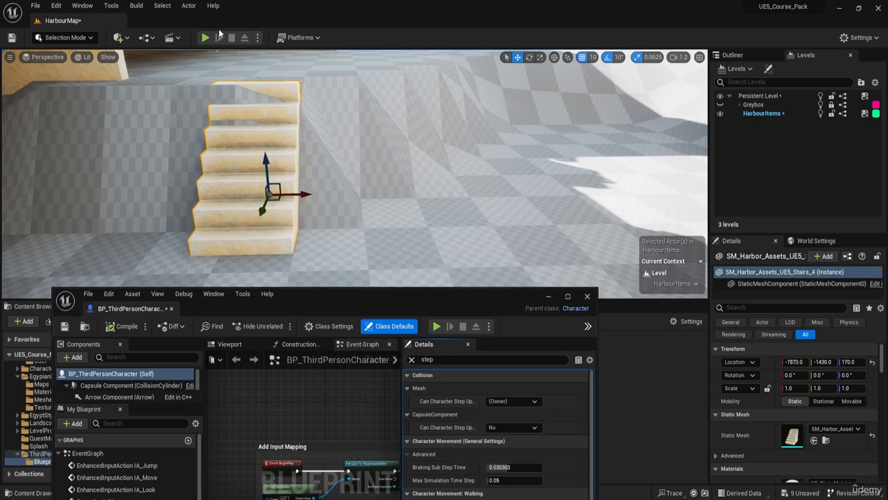
{"action": "left_click", "coordinate": [206, 37]}
{"action": "key", "text": "w"}
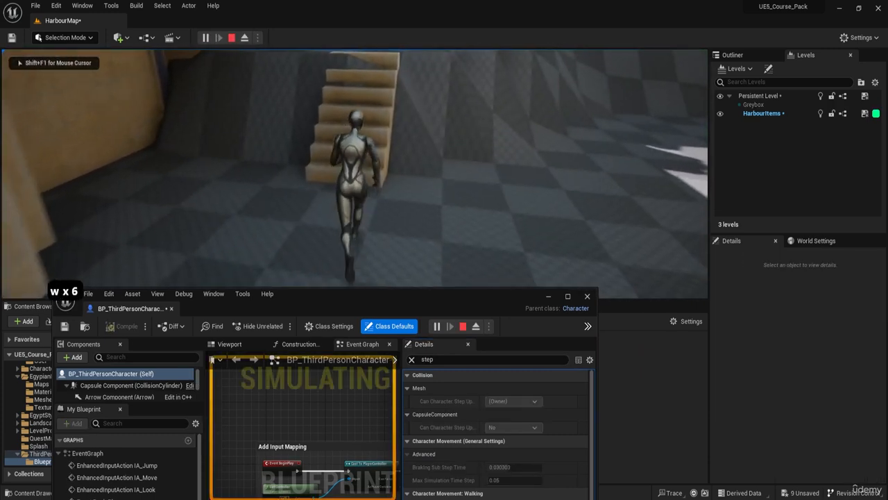
{"action": "key", "text": "w"}
{"action": "key", "text": "a"}
{"action": "key", "text": "a"}
{"action": "key", "text": "s"}
{"action": "key", "text": "d"}
{"action": "key", "text": "w"}
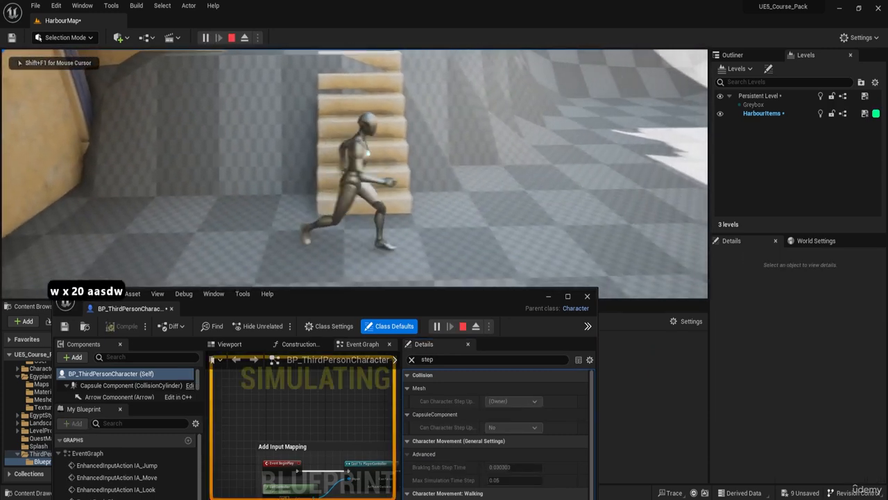
{"action": "key", "text": "a"}
{"action": "key", "text": "d"}
{"action": "key", "text": "w"}
{"action": "key", "text": "a"}
{"action": "key", "text": "a"}
{"action": "key", "text": "d"}
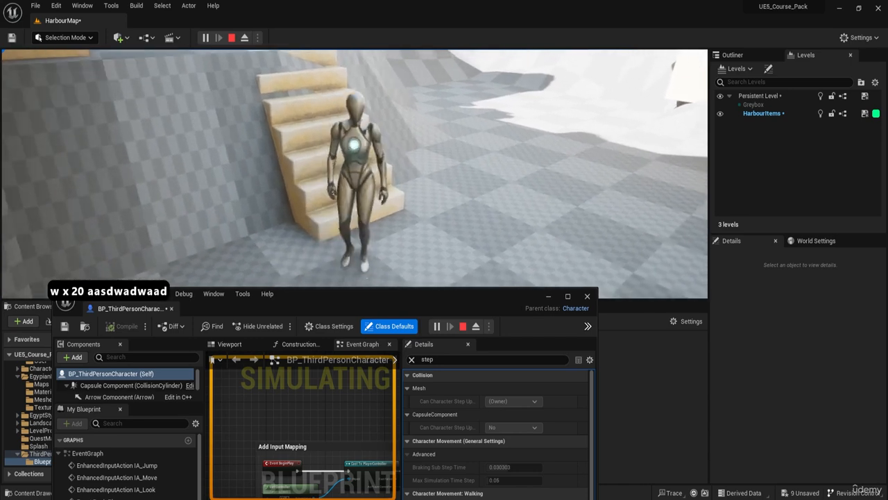
{"action": "key", "text": "w"}
{"action": "key", "text": "w"}
{"action": "key", "text": "w"}
{"action": "key", "text": "w"}
{"action": "key", "text": "w"}
{"action": "key", "text": "w"}
{"action": "key", "text": "w"}
{"action": "key", "text": "s"}
{"action": "key", "text": "w"}
{"action": "key", "text": "a"}
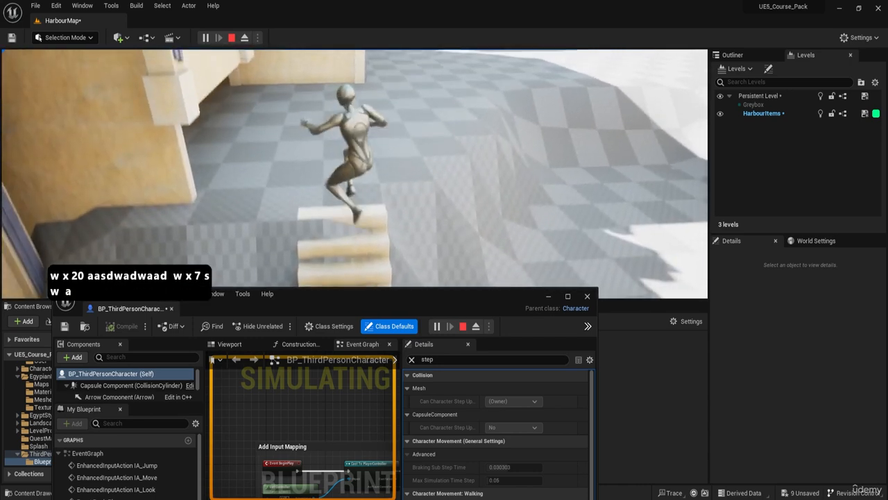
{"action": "key", "text": "s"}
{"action": "key", "text": "w"}
{"action": "key", "text": "w"}
{"action": "key", "text": "w"}
{"action": "key", "text": "w"}
{"action": "key", "text": "s"}
{"action": "key", "text": "w"}
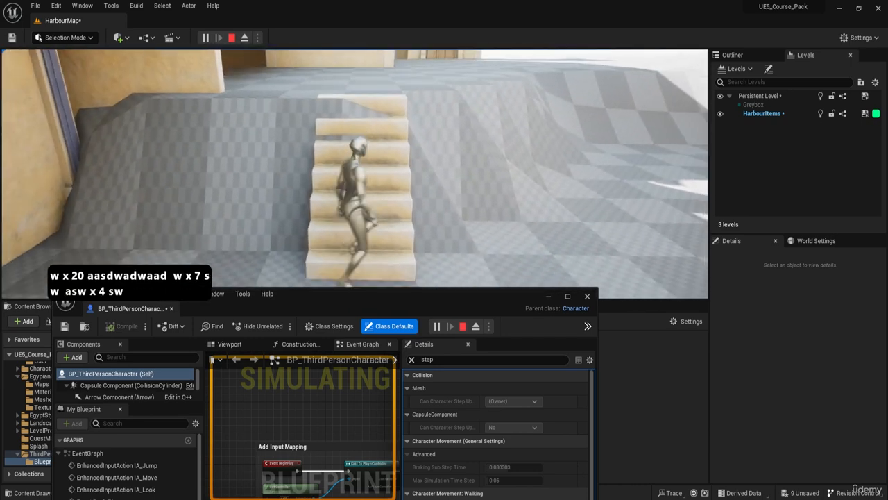
{"action": "key", "text": "a"}
{"action": "key", "text": "s"}
{"action": "key", "text": "d"}
{"action": "key", "text": "Escape"}
Step: Set the third-person character's Max Step Height to 500 cm
{"action": "left_click_drag", "start_coordinate": [370, 304], "coordinate": [316, 188]}
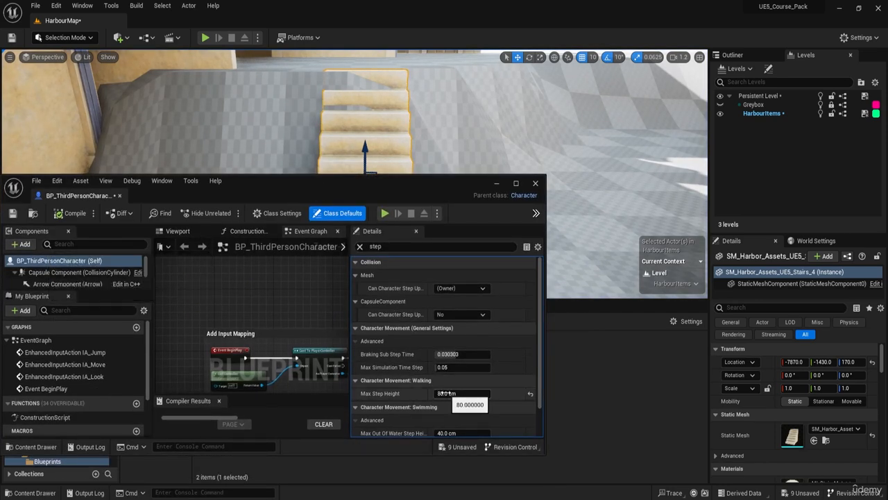
{"action": "type", "text": "500"}
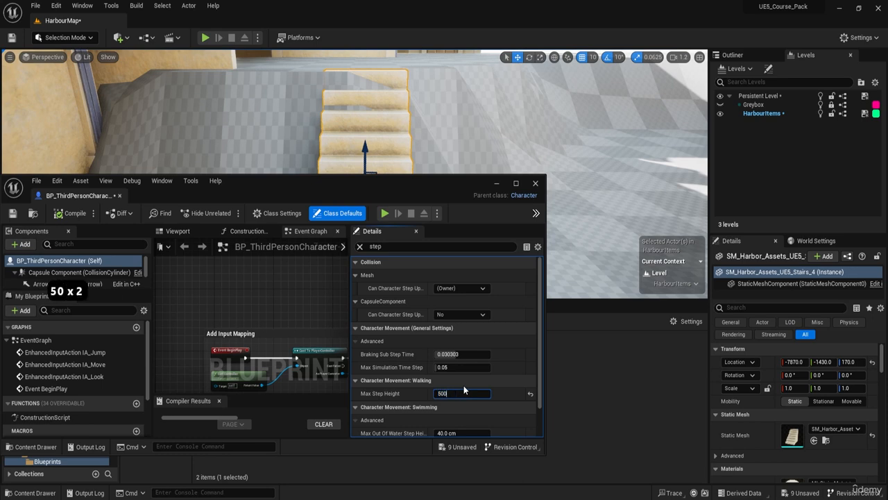
{"action": "key", "text": "Return"}
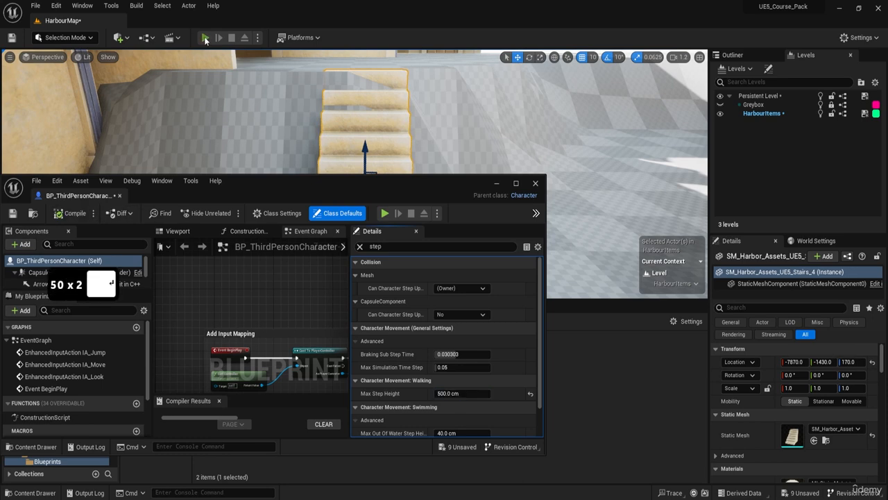
Step: Play-test the changed step settings by running the character through the harbour and up the staircase
{"action": "left_click", "coordinate": [206, 38]}
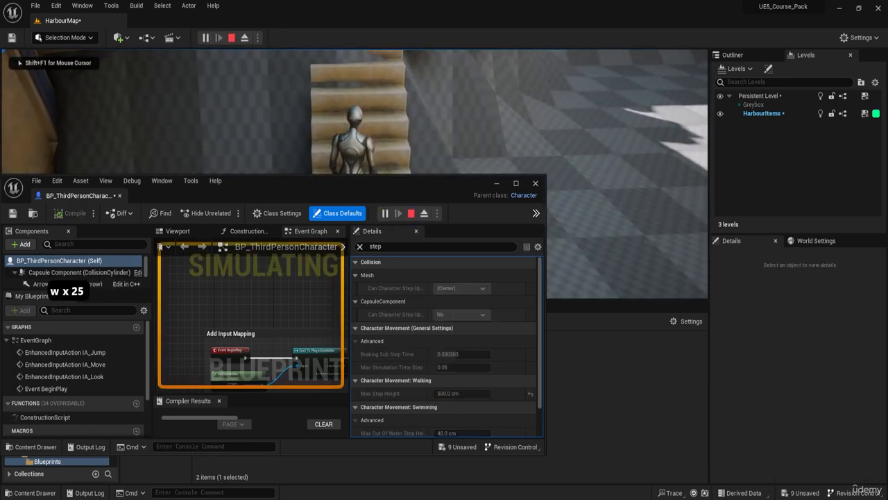
{"action": "key", "text": "w"}
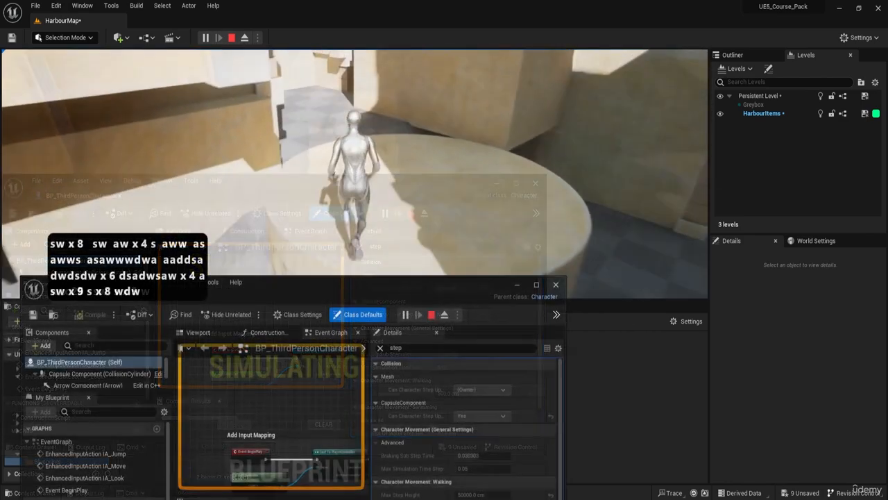
{"action": "key", "text": "s"}
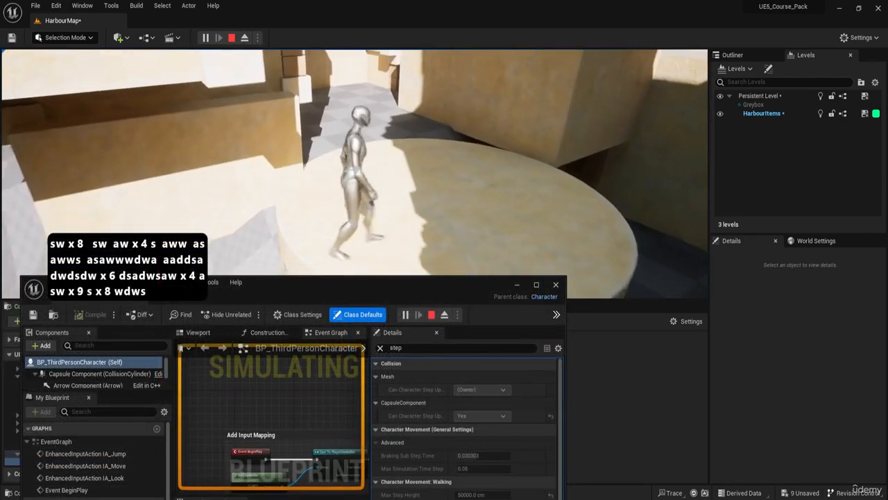
{"action": "key", "text": "a"}
{"action": "key", "text": "d"}
{"action": "key", "text": "w"}
{"action": "key", "text": "a"}
{"action": "key", "text": "d"}
{"action": "key", "text": "s"}
{"action": "key", "text": "d"}
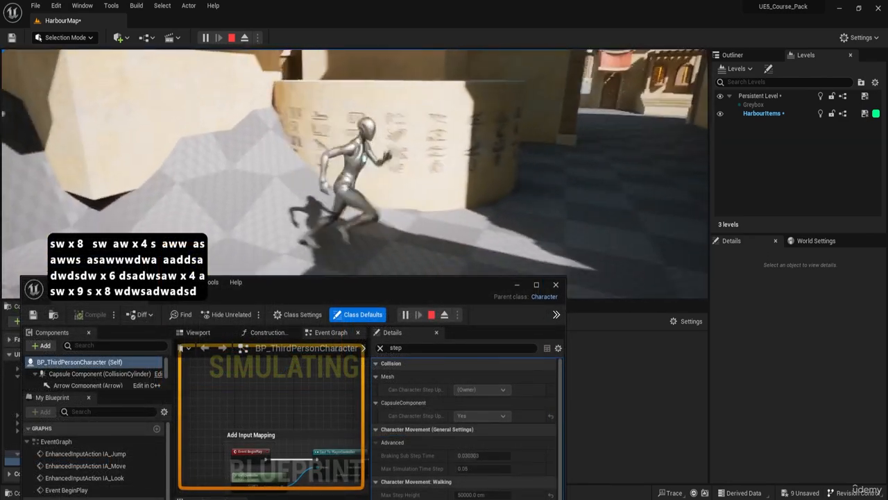
{"action": "key", "text": "w"}
{"action": "key", "text": "a"}
{"action": "key", "text": "d"}
{"action": "key", "text": "s"}
{"action": "key", "text": "a"}
{"action": "key", "text": "a"}
{"action": "key", "text": "w"}
{"action": "key", "text": "d"}
{"action": "key", "text": "a"}
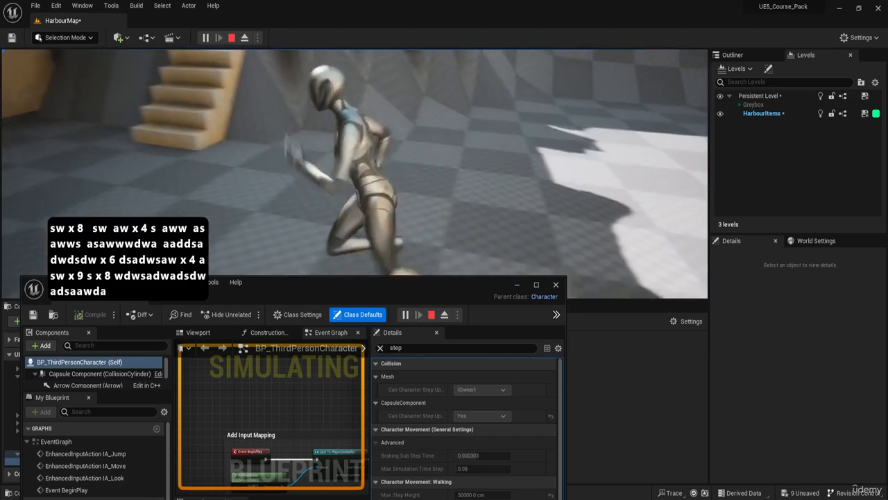
{"action": "key", "text": "w"}
{"action": "key", "text": "a"}
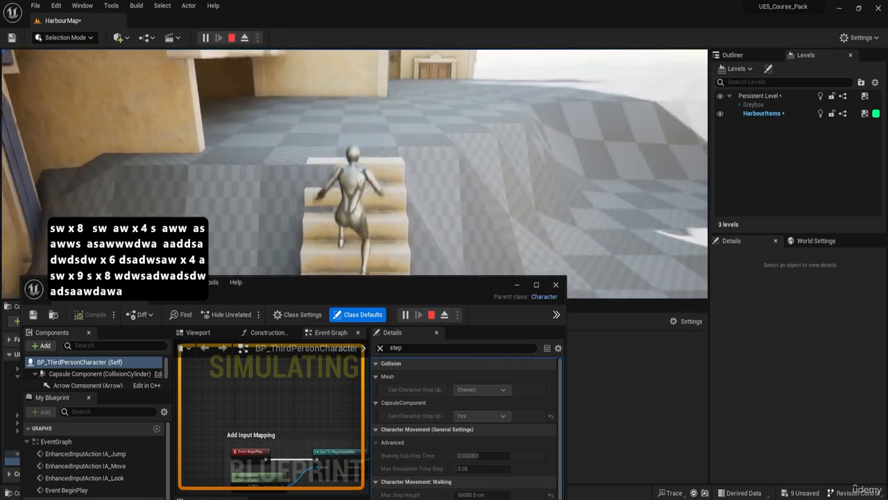
{"action": "key", "text": "s"}
{"action": "key", "text": "a"}
{"action": "key", "text": "w"}
{"action": "key", "text": "d"}
{"action": "key", "text": "a"}
{"action": "key", "text": "d"}
{"action": "key", "text": "Escape"}
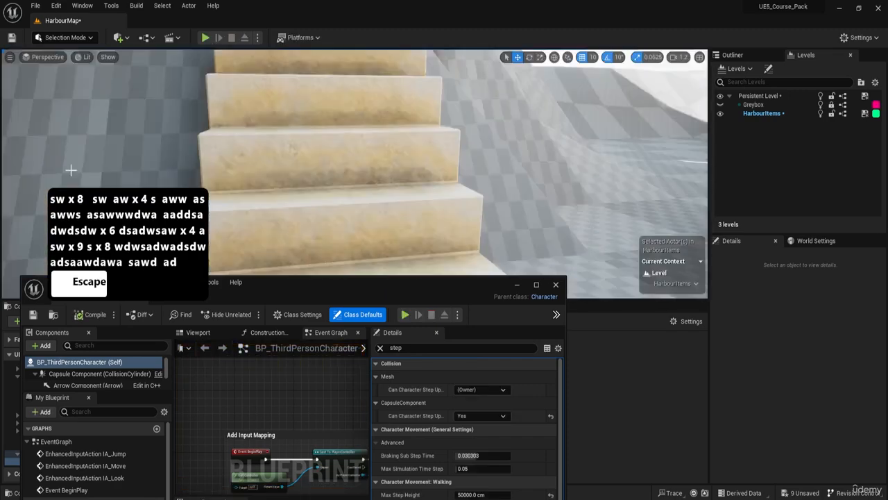
Step: Select the staircase in the harbour level and view its steps from above and from the side
{"action": "left_click", "coordinate": [382, 205]}
{"action": "key", "text": "s"}
{"action": "key", "text": "d"}
{"action": "key", "text": "w"}
{"action": "right_click_drag", "start_coordinate": [382, 205], "coordinate": [434, 218]}
{"action": "key", "text": "a"}
{"action": "key", "text": "s"}
{"action": "key", "text": "d"}
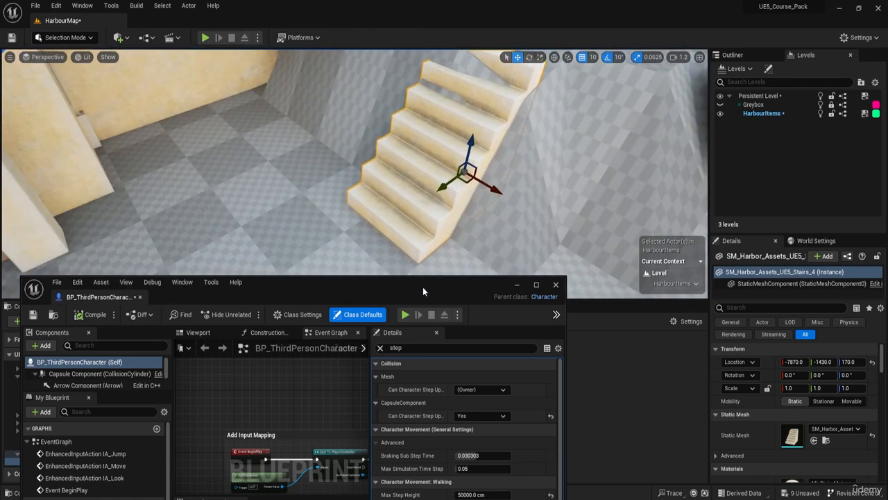
Step: Set the character's Max Step Height to 50 cm and close the BP_ThirdPersonCharacter blueprint
{"action": "left_click_drag", "start_coordinate": [423, 287], "coordinate": [317, 209]}
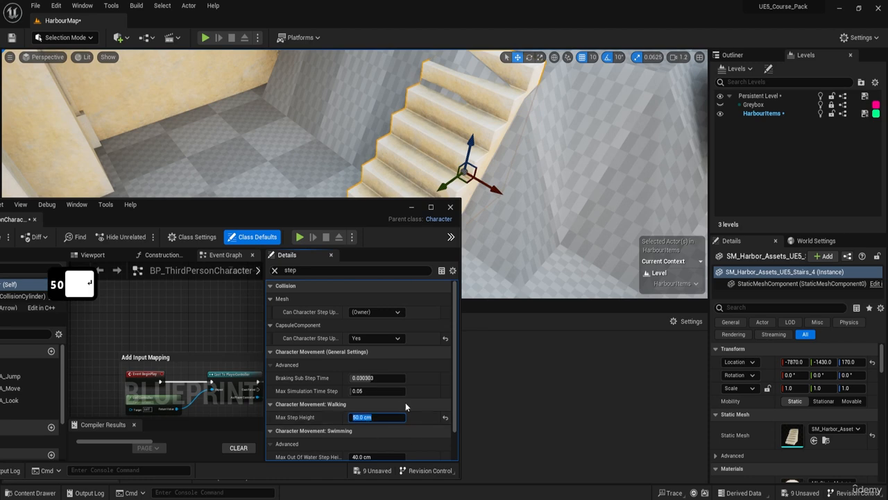
{"action": "left_click", "coordinate": [450, 207]}
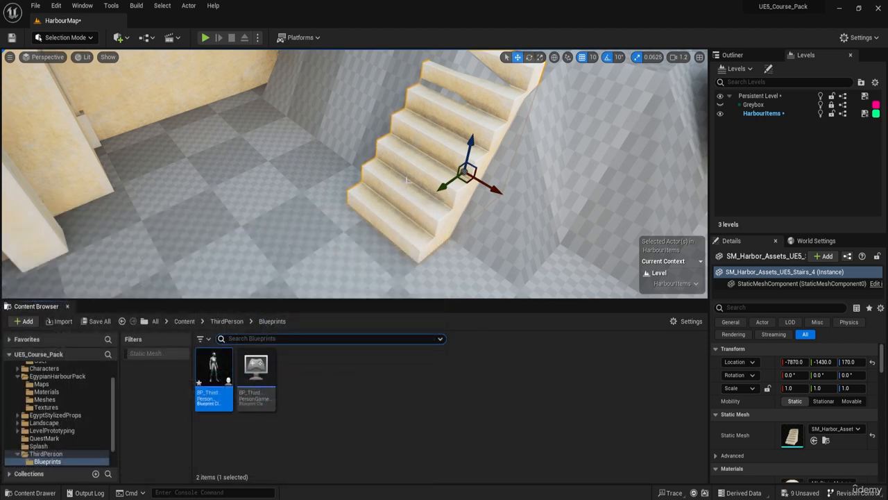
Step: Open the selected staircase's static mesh and set its Collision Complexity to Project Default
{"action": "double_click", "coordinate": [792, 435]}
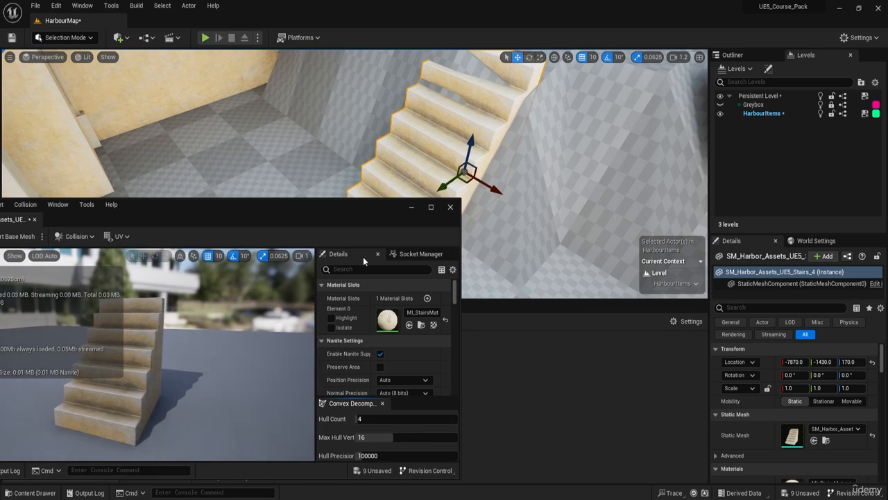
{"action": "left_click_drag", "start_coordinate": [232, 222], "coordinate": [344, 176]}
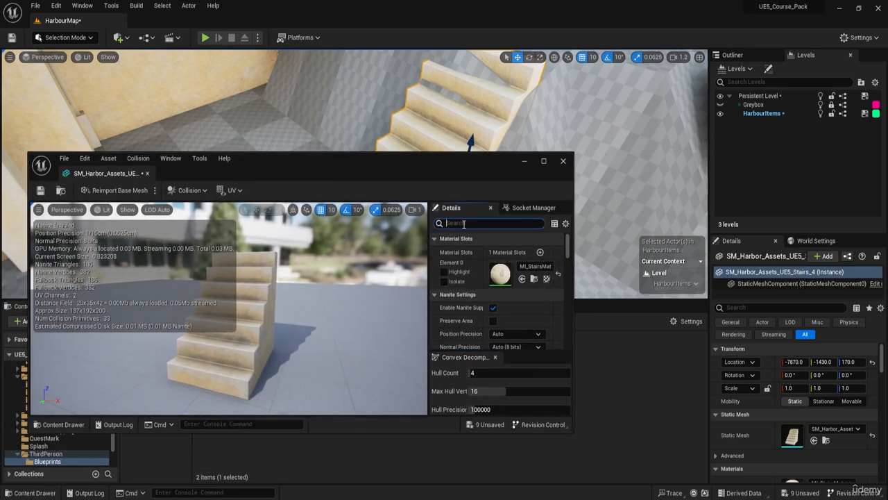
{"action": "type", "text": "co"}
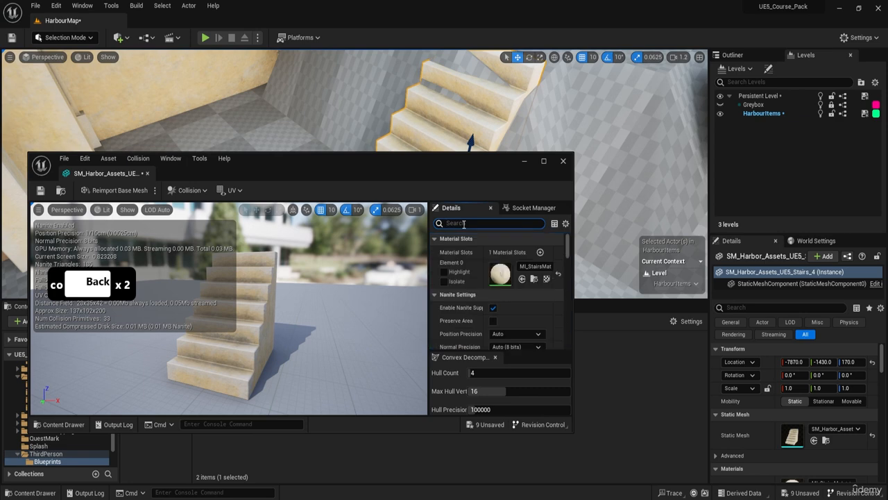
{"action": "type", "text": "comp"}
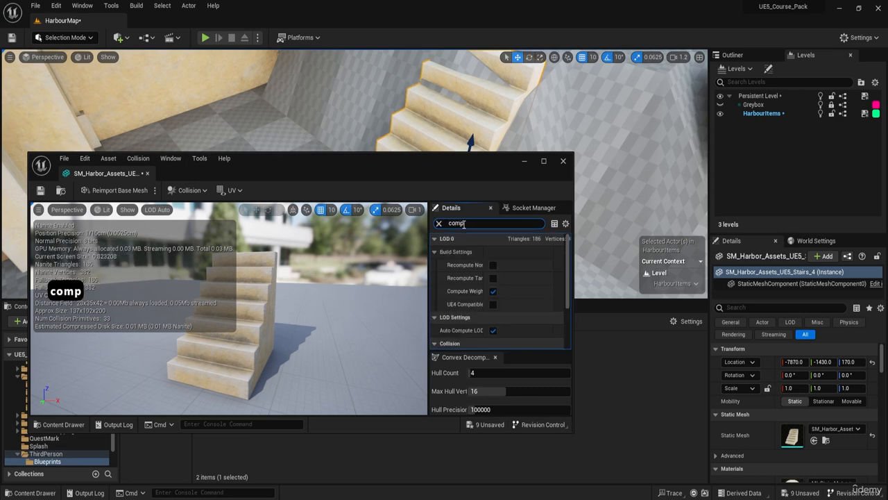
{"action": "double_click", "coordinate": [440, 162]}
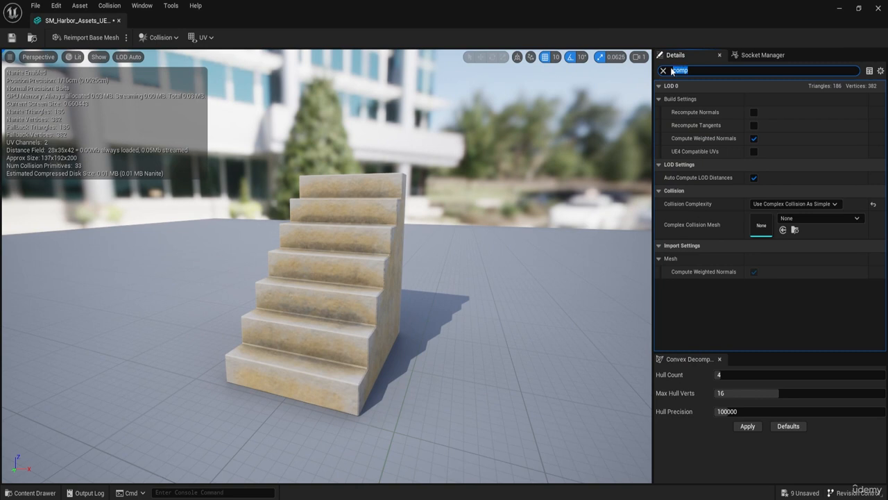
{"action": "type", "text": "com"}
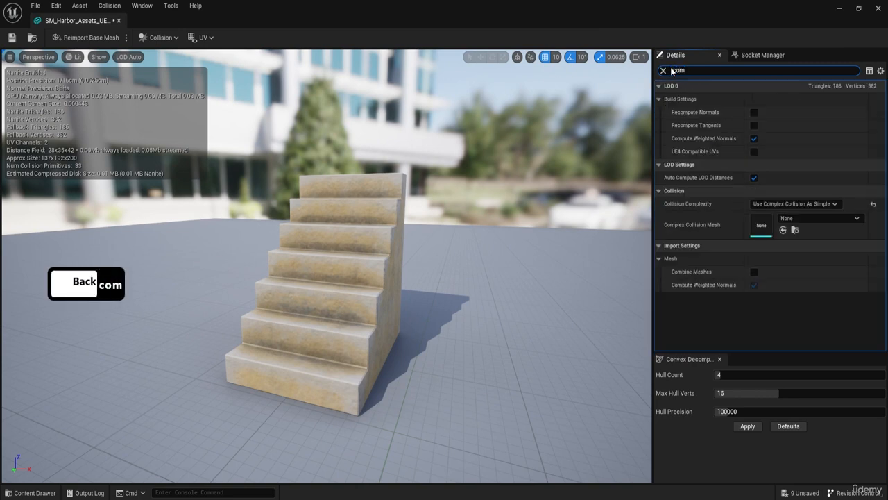
{"action": "left_click", "coordinate": [777, 203]}
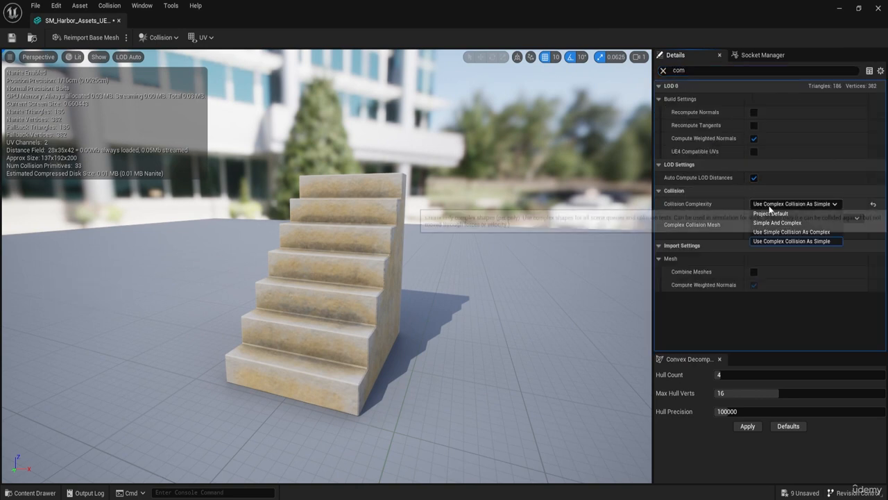
{"action": "left_click", "coordinate": [791, 215]}
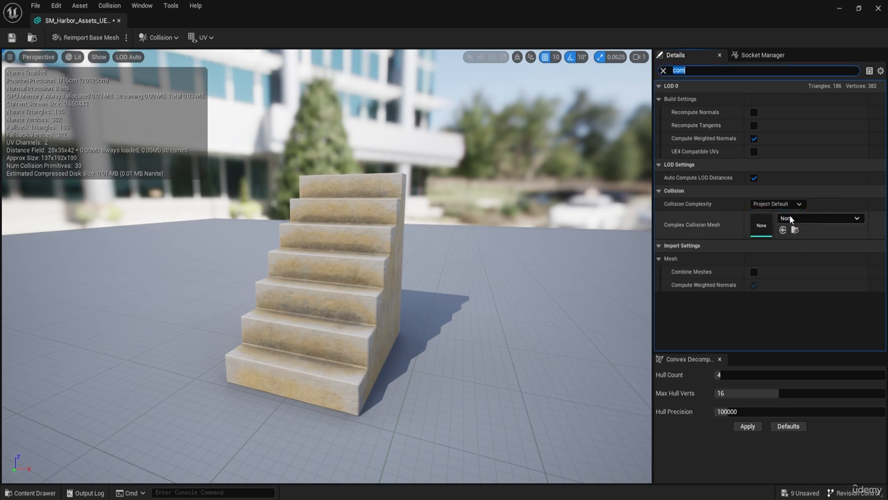
Step: Regenerate the stair mesh's auto convex collision with Hull Count 54, Max Hull Verts 11 and Hull Precision 100000
{"action": "left_click", "coordinate": [153, 37]}
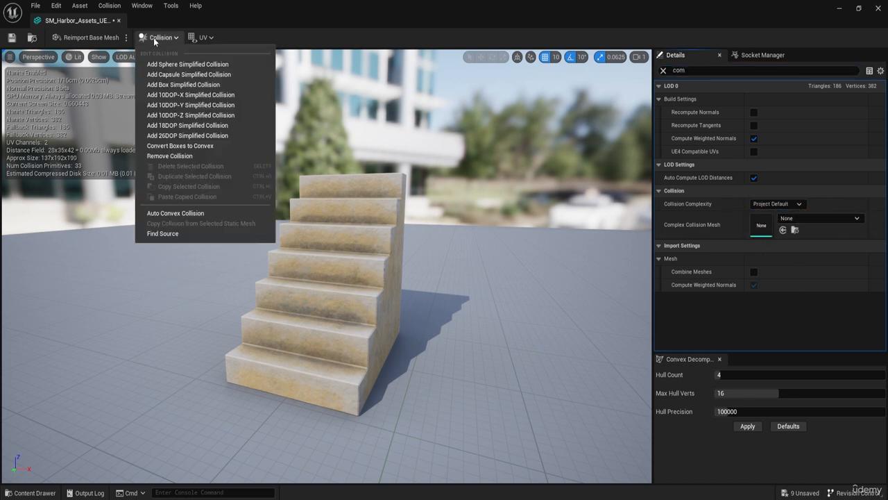
{"action": "left_click", "coordinate": [177, 213]}
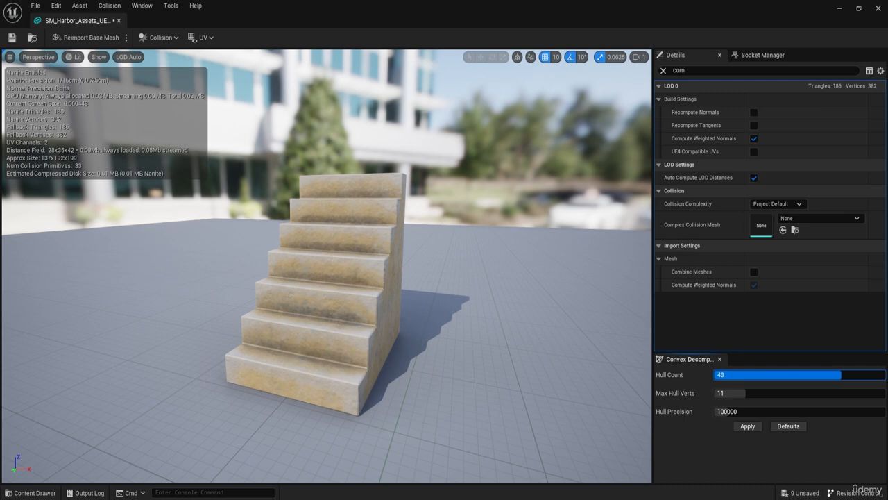
{"action": "left_click", "coordinate": [738, 425]}
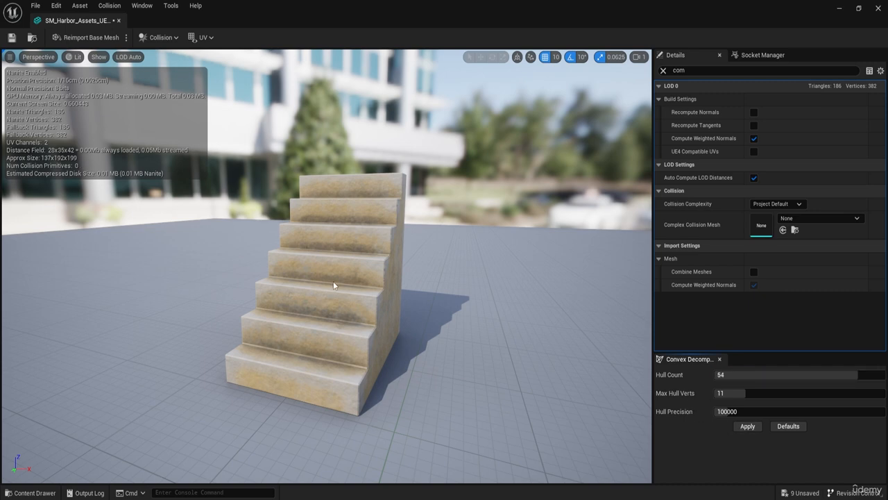
Step: Examine the generated convex collision hulls along the steps and the side of the stair mesh
{"action": "right_click_drag", "start_coordinate": [425, 283], "coordinate": [425, 282]}
{"action": "key", "text": "d"}
{"action": "key", "text": "w"}
{"action": "key", "text": "d"}
{"action": "key", "text": "d"}
{"action": "key", "text": "a"}
{"action": "key", "text": "d"}
{"action": "key", "text": "d"}
{"action": "key", "text": "e"}
{"action": "key", "text": "a"}
{"action": "key", "text": "a"}
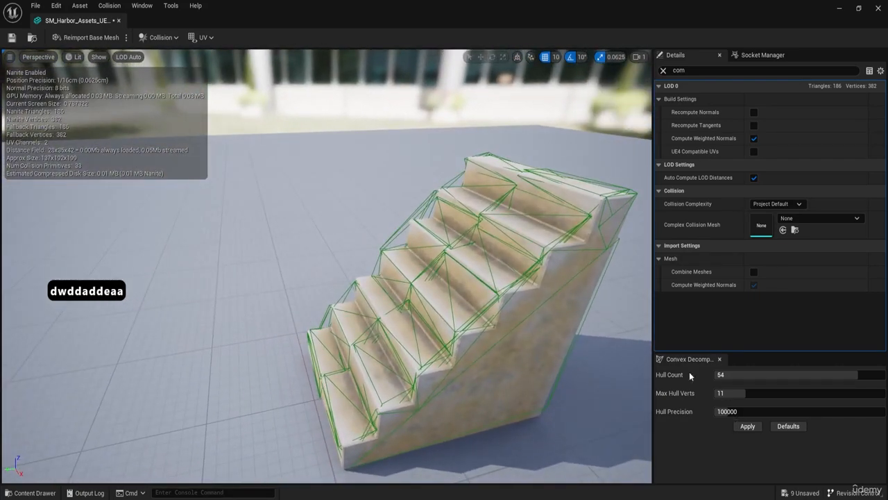
Step: Play-test the harbour level by running the character up and down the staircase to check its regenerated collision, and end the play session
{"action": "left_click_drag", "start_coordinate": [476, 13], "coordinate": [3, 118]}
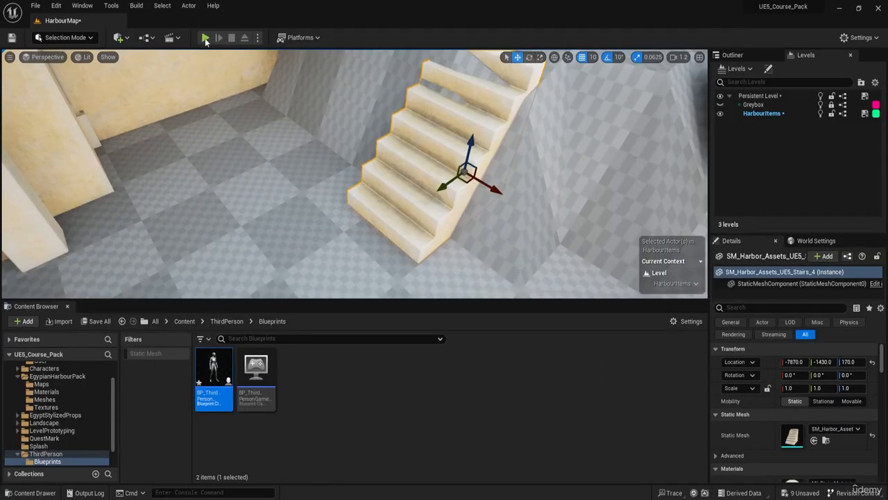
{"action": "key", "text": "a"}
{"action": "key", "text": "w"}
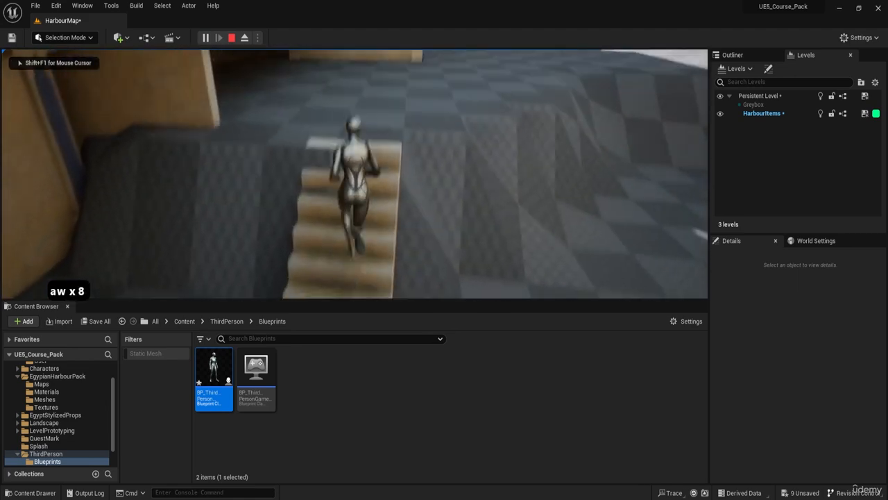
{"action": "key", "text": "s"}
{"action": "key", "text": "s"}
{"action": "key", "text": "s"}
{"action": "key", "text": "s"}
{"action": "key", "text": "a"}
{"action": "key", "text": "d"}
{"action": "key", "text": "w"}
{"action": "key", "text": "w"}
{"action": "key", "text": "w"}
{"action": "key", "text": "w"}
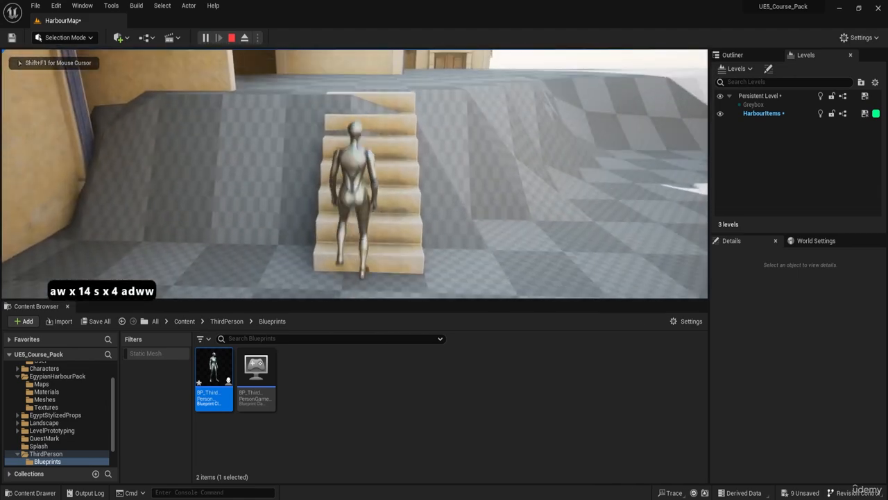
{"action": "key", "text": "a"}
{"action": "key", "text": "d"}
{"action": "key", "text": "s"}
{"action": "key", "text": "a"}
{"action": "key", "text": "w"}
{"action": "key", "text": "d"}
{"action": "key", "text": "d"}
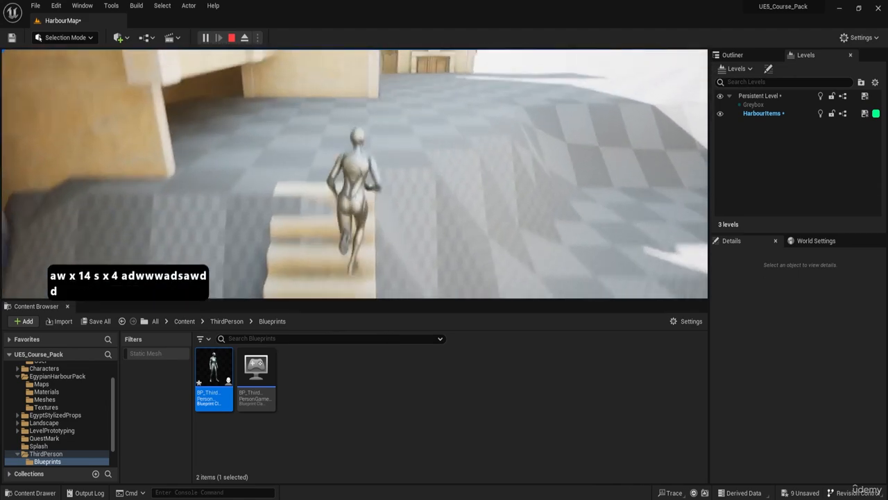
{"action": "key", "text": "a"}
{"action": "key", "text": "s"}
{"action": "key", "text": "s"}
{"action": "key", "text": "s"}
{"action": "key", "text": "s"}
{"action": "key", "text": "s"}
{"action": "key", "text": "s"}
{"action": "key", "text": "s"}
{"action": "key", "text": "s"}
{"action": "key", "text": "w"}
{"action": "key", "text": "a"}
{"action": "key", "text": "s"}
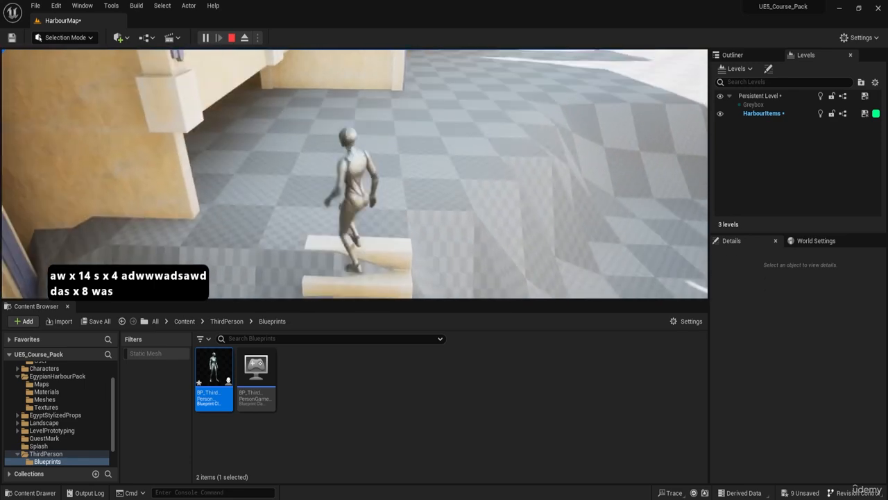
{"action": "key", "text": "a"}
{"action": "key", "text": "w"}
{"action": "key", "text": "w"}
{"action": "key", "text": "w"}
{"action": "key", "text": "w"}
{"action": "key", "text": "w"}
{"action": "key", "text": "w"}
{"action": "key", "text": "w"}
{"action": "key", "text": "a"}
{"action": "key", "text": "d"}
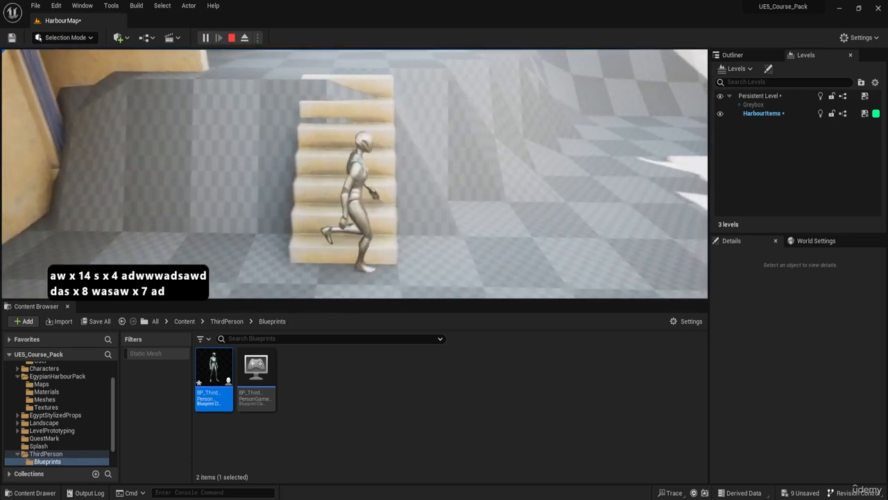
{"action": "key", "text": "w"}
{"action": "key", "text": "a"}
{"action": "key", "text": "s"}
{"action": "key", "text": "d"}
{"action": "key", "text": "a"}
{"action": "key", "text": "w"}
{"action": "key", "text": "d"}
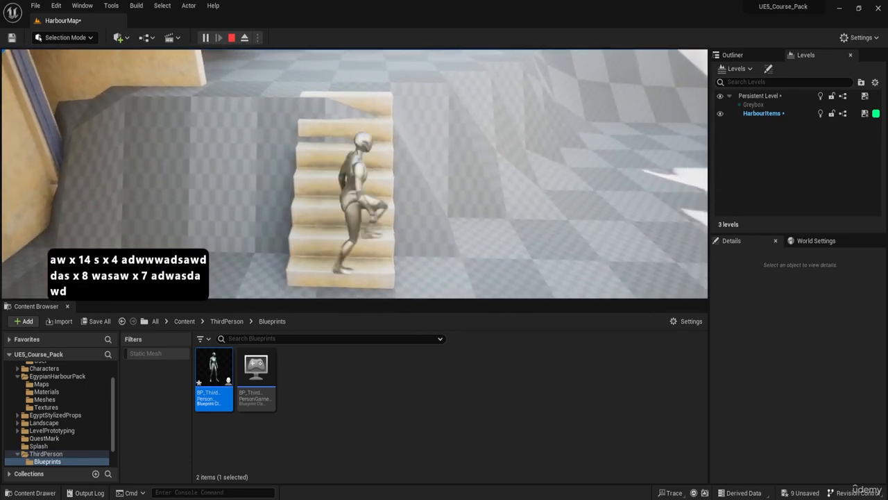
{"action": "key", "text": "s"}
{"action": "key", "text": "a"}
{"action": "key", "text": "d"}
{"action": "key", "text": "w"}
{"action": "key", "text": "a"}
{"action": "key", "text": "a"}
{"action": "key", "text": "s"}
{"action": "key", "text": "Escape"}
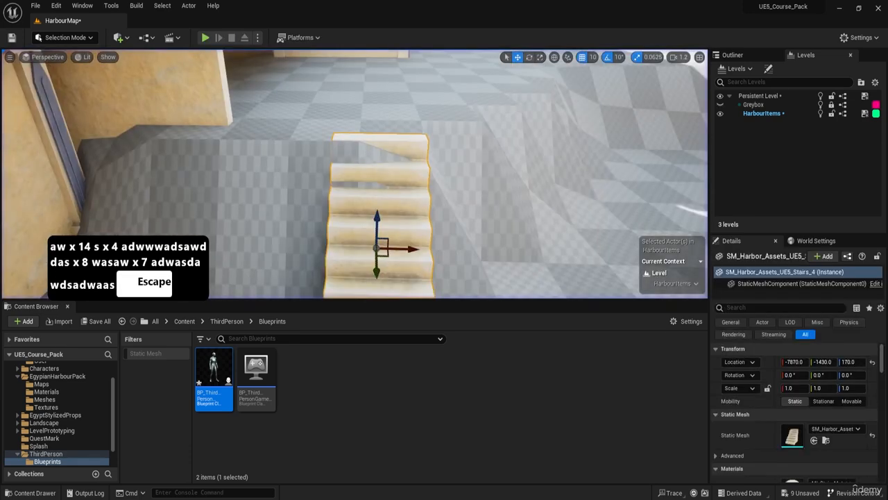
Step: Regenerate the stair mesh's auto convex collision with Max Hull Verts 8 and inspect the hulls along the steps
{"action": "left_click_drag", "start_coordinate": [0, 201], "coordinate": [521, 171]}
{"action": "double_click", "coordinate": [517, 171]}
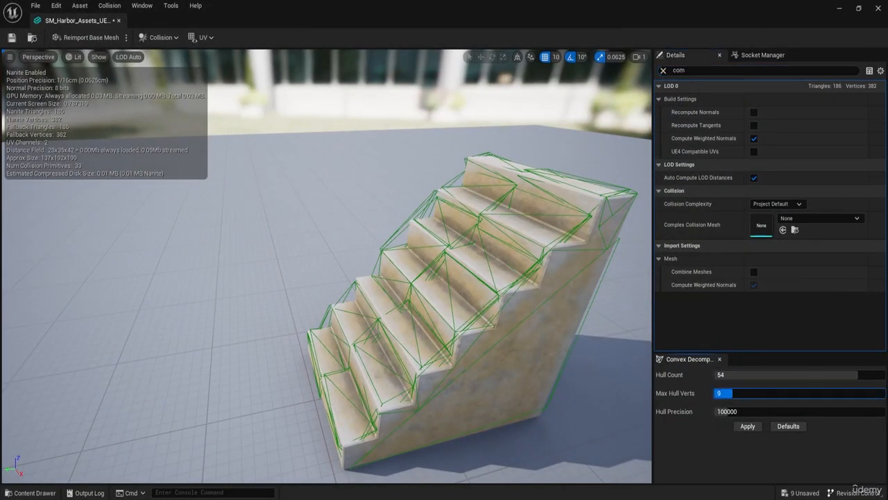
{"action": "left_click", "coordinate": [747, 427]}
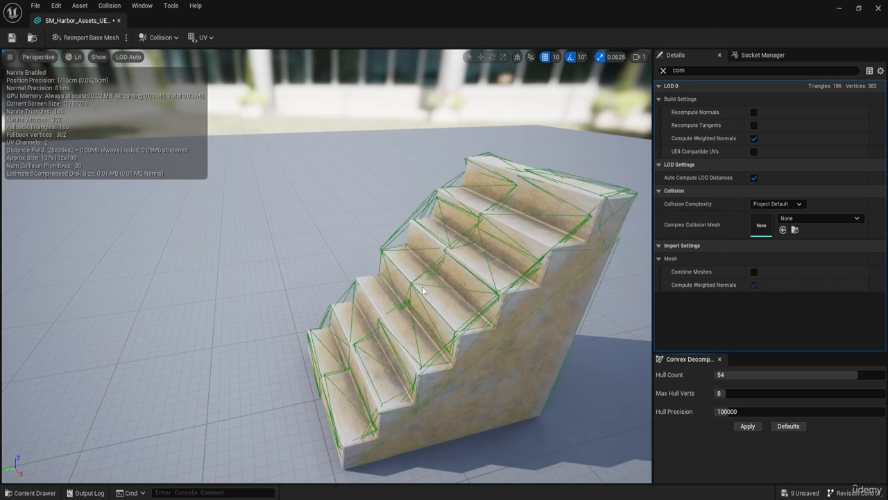
{"action": "key", "text": "d"}
{"action": "mouse_move", "coordinate": [423, 291]}
{"action": "right_mouse_down"}
{"action": "mouse_move", "coordinate": [346, 278]}
{"action": "mouse_move", "coordinate": [424, 290]}
{"action": "right_mouse_up"}
{"action": "key", "text": "q"}
{"action": "key", "text": "a"}
{"action": "key", "text": "a"}
{"action": "key", "text": "w"}
{"action": "key", "text": "s"}
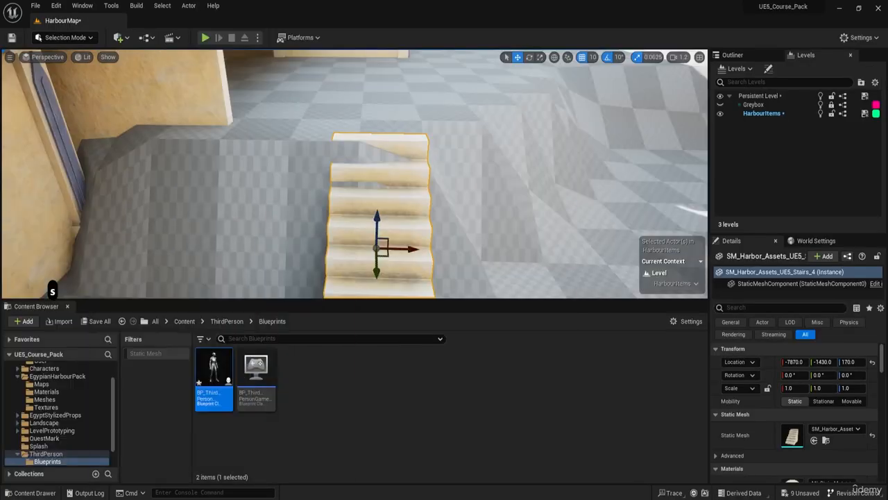
Step: Play-test the harbour level by repeatedly running the character up, down and around the staircase, and end the play session
{"action": "left_click", "coordinate": [204, 38]}
{"action": "key", "text": "w"}
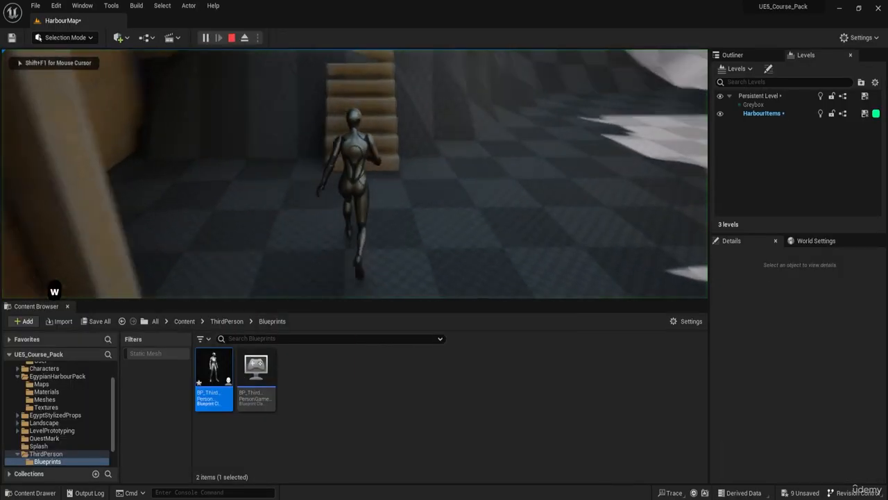
{"action": "key", "text": "d"}
{"action": "key", "text": "a"}
{"action": "key", "text": "s"}
{"action": "key", "text": "a"}
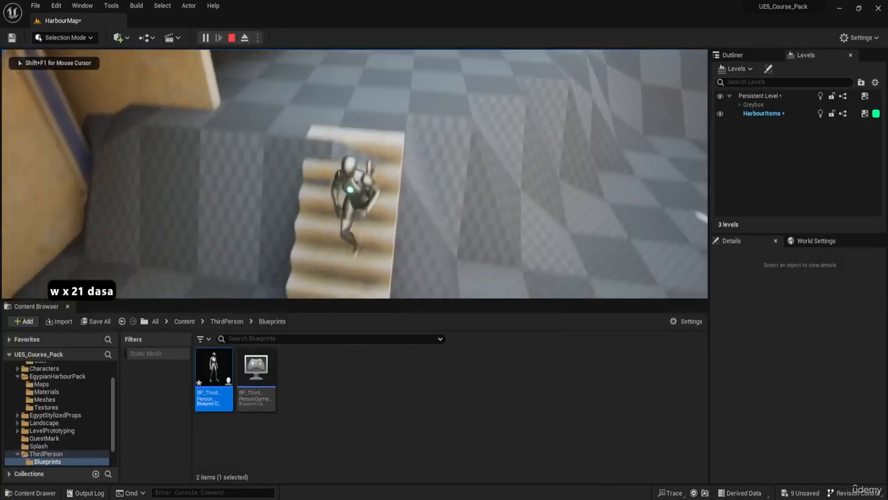
{"action": "key", "text": "w"}
{"action": "key", "text": "w"}
{"action": "key", "text": "w"}
{"action": "key", "text": "w"}
{"action": "key", "text": "w"}
{"action": "key", "text": "a"}
{"action": "key", "text": "s"}
{"action": "key", "text": "s"}
{"action": "key", "text": "s"}
{"action": "key", "text": "s"}
{"action": "key", "text": "s"}
{"action": "key", "text": "w"}
{"action": "key", "text": "w"}
{"action": "key", "text": "w"}
{"action": "key", "text": "w"}
{"action": "key", "text": "w"}
{"action": "key", "text": "w"}
{"action": "key", "text": "w"}
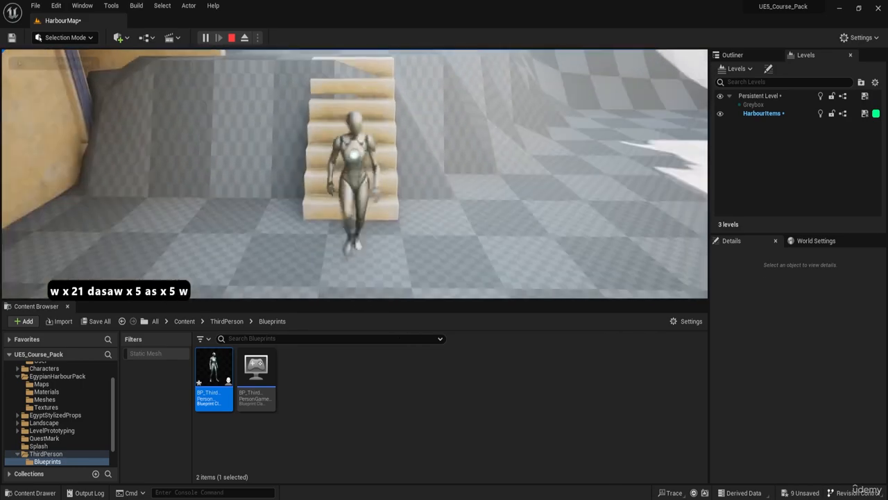
{"action": "key", "text": "s"}
{"action": "key", "text": "s"}
{"action": "key", "text": "s"}
{"action": "key", "text": "s"}
{"action": "key", "text": "s"}
{"action": "key", "text": "s"}
{"action": "key", "text": "s"}
{"action": "key", "text": "s"}
{"action": "key", "text": "w"}
{"action": "key", "text": "w"}
{"action": "key", "text": "w"}
{"action": "key", "text": "w"}
{"action": "key", "text": "w"}
{"action": "key", "text": "w"}
{"action": "key", "text": "w"}
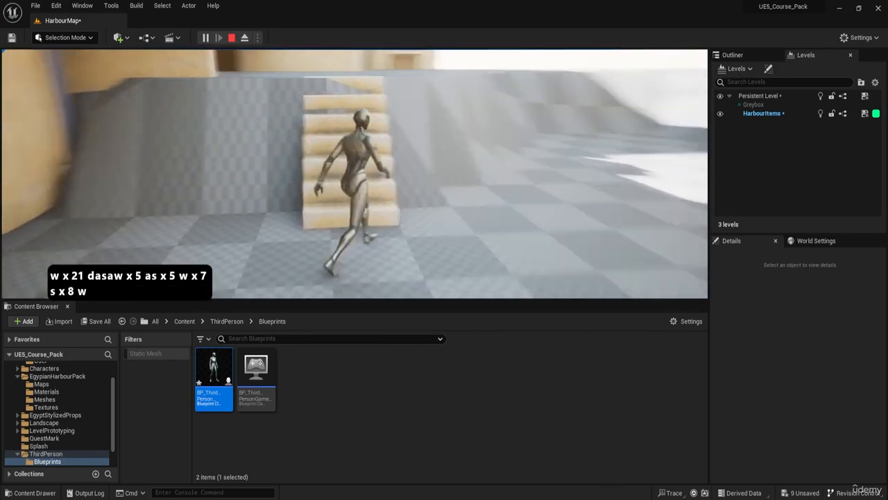
{"action": "key", "text": "d"}
{"action": "key", "text": "a"}
{"action": "key", "text": "a"}
{"action": "key", "text": "a"}
{"action": "key", "text": "a"}
{"action": "key", "text": "s"}
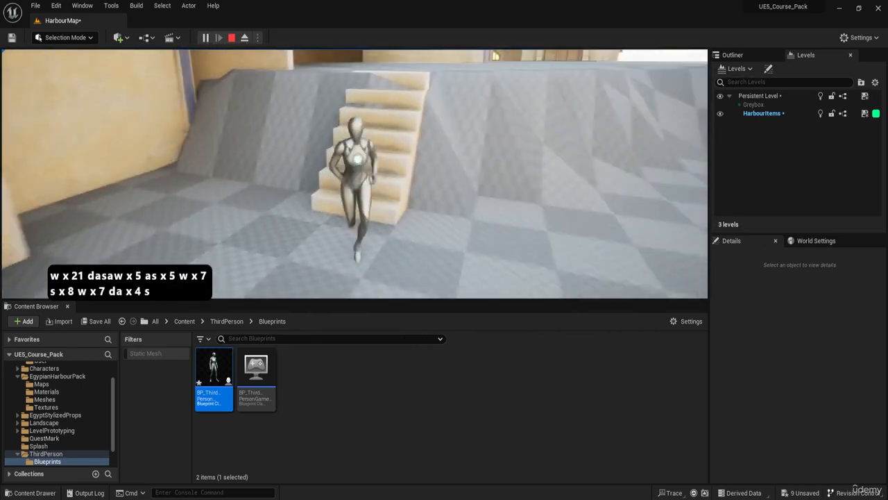
{"action": "key", "text": "w"}
{"action": "key", "text": "a"}
{"action": "key", "text": "d"}
{"action": "key", "text": "s"}
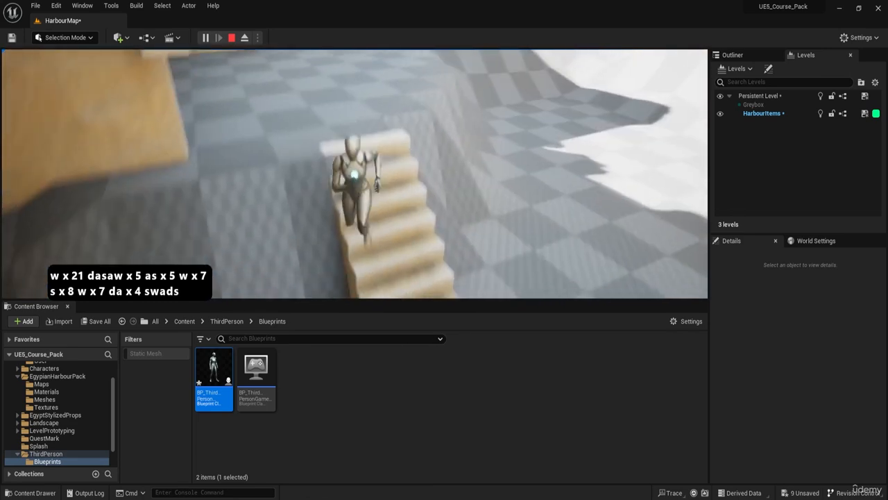
{"action": "key", "text": "d"}
{"action": "key", "text": "w"}
{"action": "key", "text": "w"}
{"action": "key", "text": "w"}
{"action": "key", "text": "w"}
{"action": "key", "text": "w"}
{"action": "key", "text": "w"}
{"action": "key", "text": "w"}
{"action": "key", "text": "w"}
{"action": "key", "text": "w"}
{"action": "key", "text": "w"}
{"action": "key", "text": "w"}
{"action": "key", "text": "w"}
{"action": "key", "text": "w"}
{"action": "key", "text": "w"}
{"action": "key", "text": "w"}
{"action": "key", "text": "w"}
{"action": "key", "text": "w"}
{"action": "key", "text": "w"}
{"action": "key", "text": "w"}
{"action": "key", "text": "w"}
{"action": "key", "text": "w"}
{"action": "key", "text": "w"}
{"action": "key", "text": "w"}
{"action": "key", "text": "w"}
{"action": "key", "text": "w"}
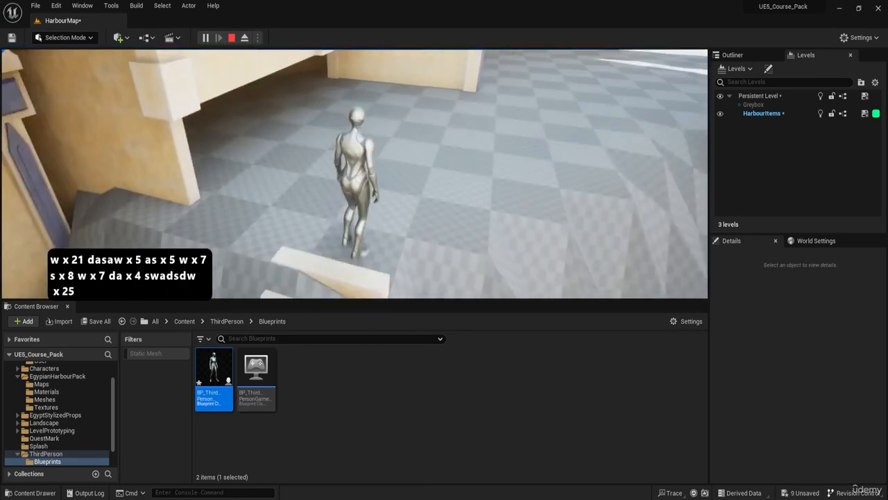
{"action": "key", "text": "s"}
{"action": "key", "text": "a"}
{"action": "key", "text": "a"}
{"action": "key", "text": "w"}
{"action": "key", "text": "d"}
{"action": "key", "text": "s"}
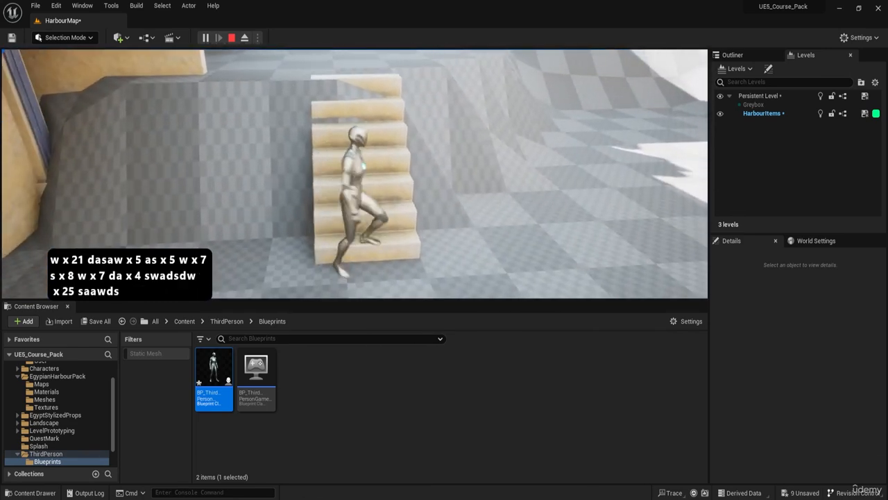
{"action": "key", "text": "d"}
{"action": "key", "text": "w"}
{"action": "key", "text": "w"}
{"action": "key", "text": "a"}
{"action": "key", "text": "s"}
{"action": "key", "text": "s"}
{"action": "key", "text": "s"}
{"action": "key", "text": "s"}
{"action": "key", "text": "s"}
{"action": "key", "text": "s"}
{"action": "key", "text": "w"}
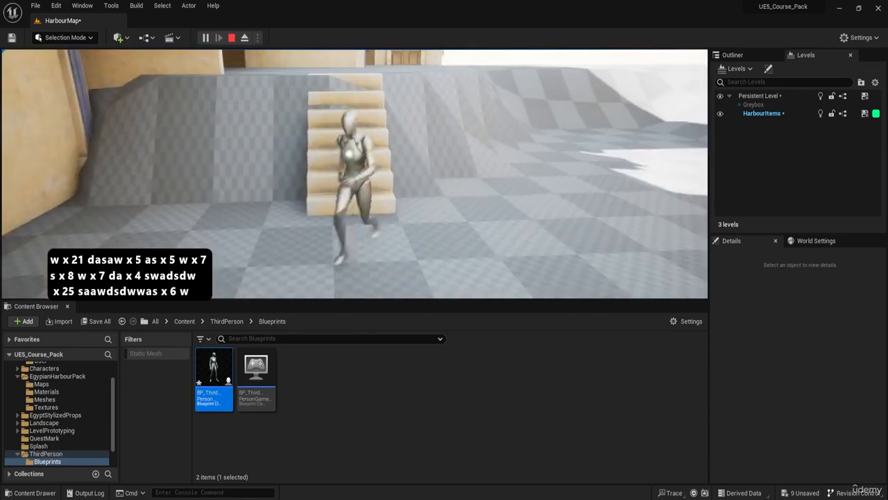
{"action": "key", "text": "w"}
{"action": "key", "text": "w"}
{"action": "key", "text": "w"}
{"action": "key", "text": "w"}
{"action": "key", "text": "w"}
{"action": "key", "text": "w"}
{"action": "key", "text": "w"}
{"action": "key", "text": "w"}
{"action": "key", "text": "w"}
{"action": "key", "text": "s"}
{"action": "key", "text": "a"}
{"action": "key", "text": "w"}
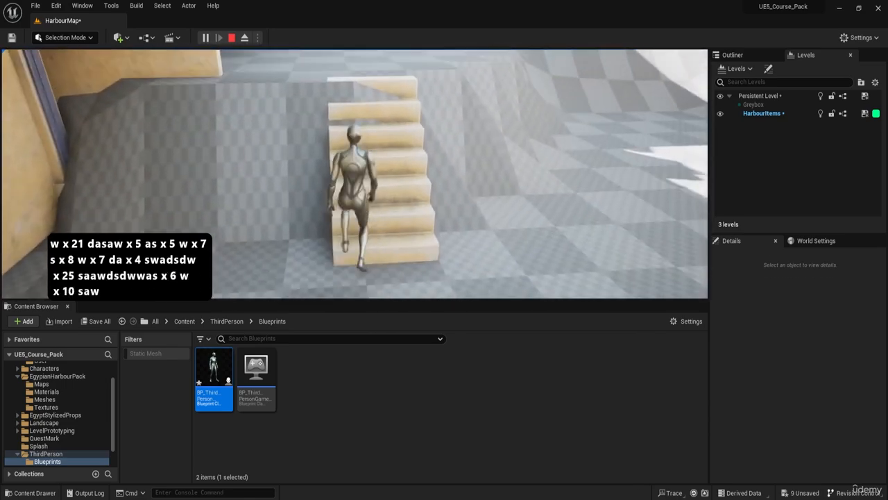
{"action": "key", "text": "w"}
{"action": "key", "text": "d"}
{"action": "key", "text": "Escape"}
Step: Return to the stair mesh editor and examine how the convex hulls bridge the steps from the front and side
{"action": "left_click_drag", "start_coordinate": [2, 147], "coordinate": [610, 1]}
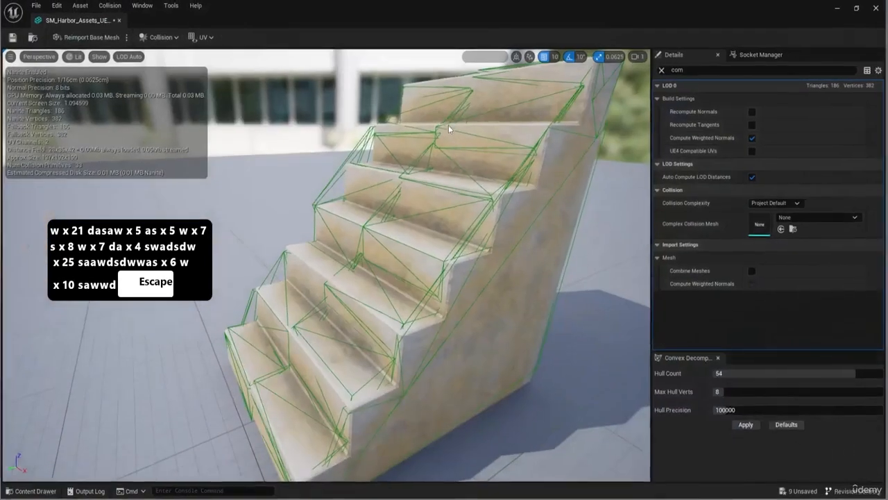
{"action": "right_click_drag", "start_coordinate": [448, 125], "coordinate": [542, 136]}
{"action": "key", "text": "a"}
{"action": "key", "text": "w"}
{"action": "key", "text": "a"}
{"action": "key", "text": "w"}
{"action": "right_click_drag", "start_coordinate": [302, 290], "coordinate": [416, 289]}
{"action": "key", "text": "q"}
{"action": "right_click_drag", "start_coordinate": [347, 335], "coordinate": [347, 335]}
{"action": "key", "text": "w"}
{"action": "key", "text": "a"}
{"action": "key", "text": "a"}
{"action": "key", "text": "d"}
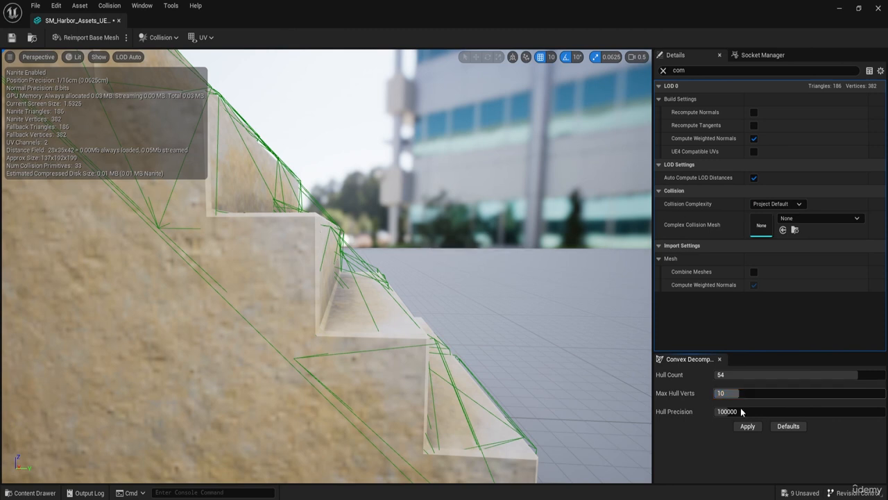
Step: Regenerate the stair mesh's auto convex collision with Hull Count 42 and Max Hull Verts 10, and inspect the hulls
{"action": "left_click_drag", "start_coordinate": [838, 384], "coordinate": [833, 384]}
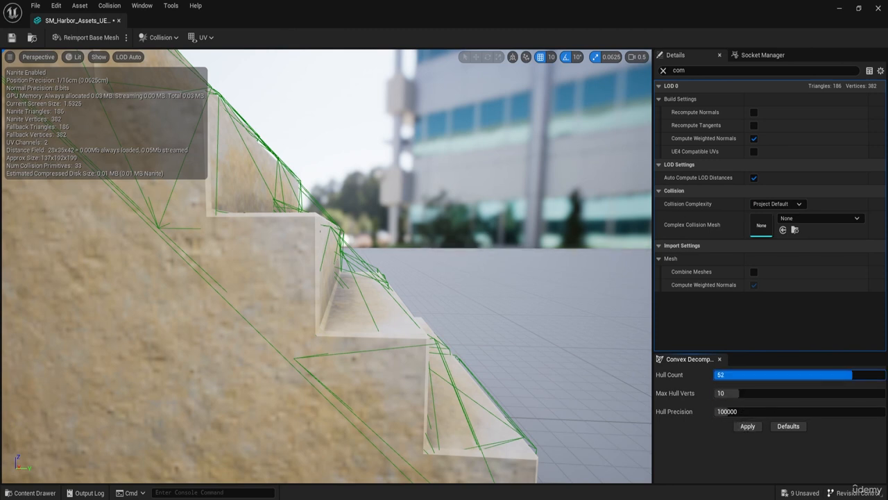
{"action": "left_click", "coordinate": [754, 428]}
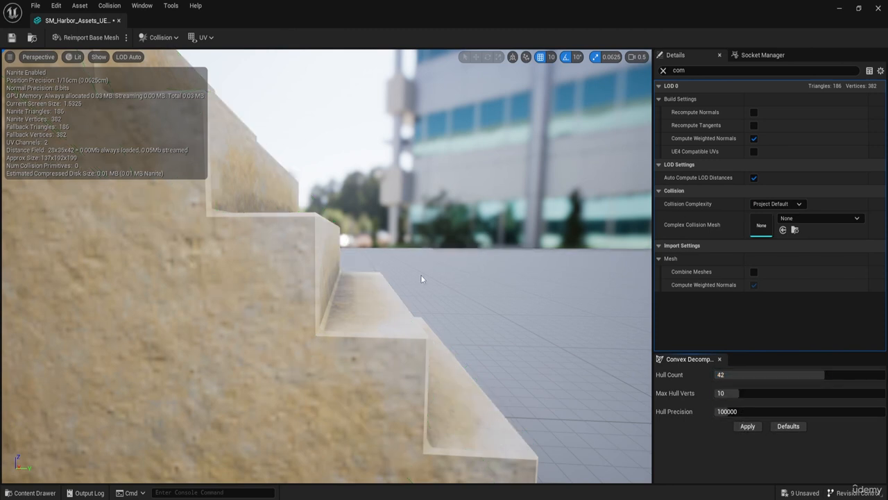
{"action": "key", "text": "d"}
{"action": "key", "text": "d"}
{"action": "key", "text": "d"}
{"action": "right_click_drag", "start_coordinate": [352, 296], "coordinate": [358, 296]}
Step: Return to the harbour level, play-test running the character on the staircase with the new collision, and end the session
{"action": "left_click_drag", "start_coordinate": [433, 13], "coordinate": [1, 229]}
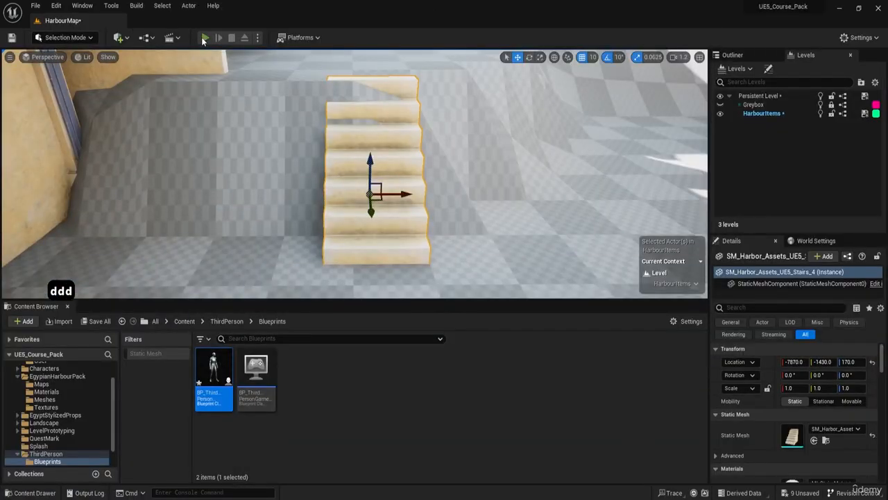
{"action": "left_click", "coordinate": [205, 37]}
{"action": "key", "text": "w"}
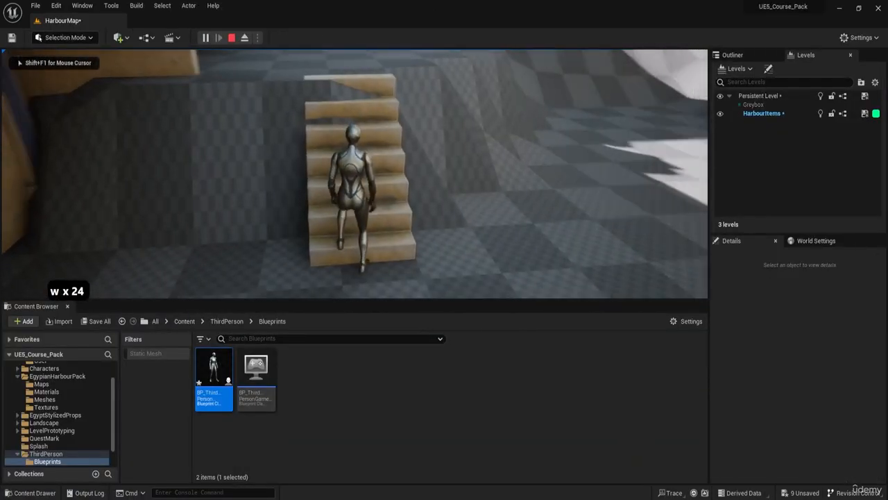
{"action": "key", "text": "a"}
{"action": "key", "text": "s"}
{"action": "key", "text": "d"}
{"action": "key", "text": "Escape"}
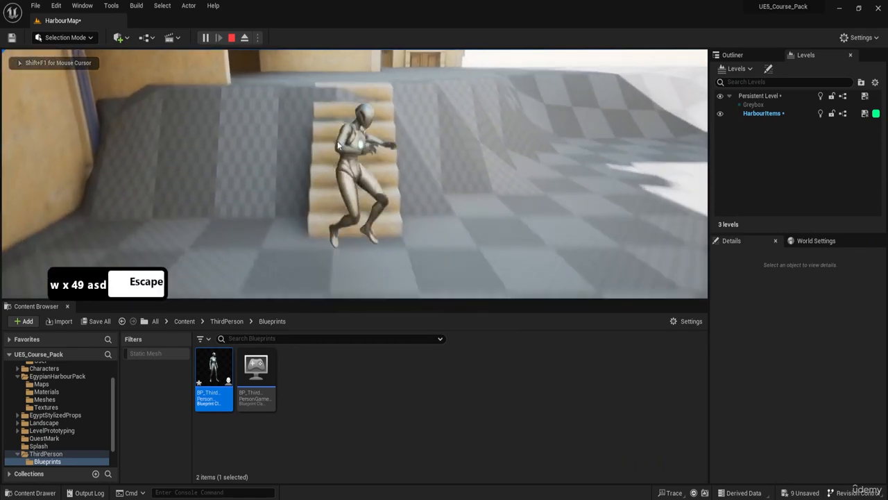
Step: Regenerate the stair mesh's auto convex collision with Hull Count 55 and Max Hull Verts 15, and inspect the hulls along the steps
{"action": "left_click_drag", "start_coordinate": [1, 42], "coordinate": [557, 2]}
{"action": "left_click_drag", "start_coordinate": [750, 376], "coordinate": [761, 376]}
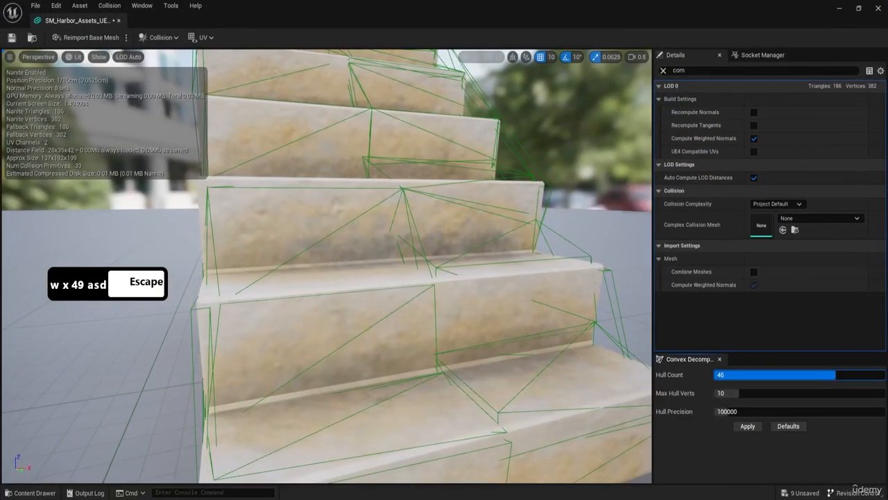
{"action": "left_click_drag", "start_coordinate": [836, 374], "coordinate": [855, 374]}
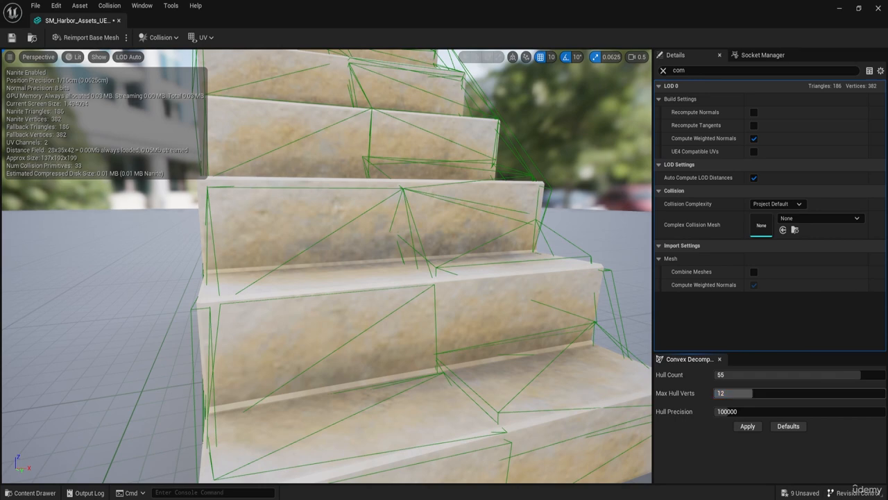
{"action": "left_click_drag", "start_coordinate": [765, 393], "coordinate": [771, 392]}
{"action": "left_click", "coordinate": [753, 426]}
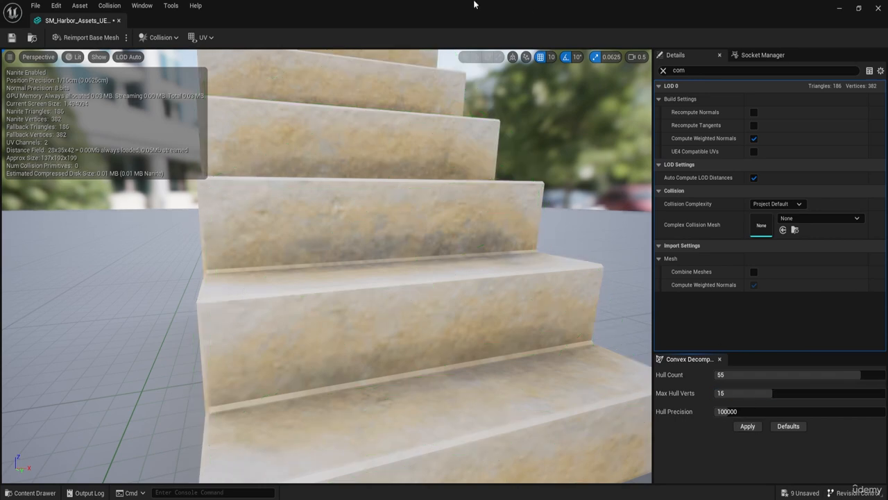
{"action": "key", "text": "a"}
{"action": "key", "text": "s"}
{"action": "right_click_drag", "start_coordinate": [346, 269], "coordinate": [312, 259]}
{"action": "key", "text": "a"}
{"action": "key", "text": "a"}
{"action": "key", "text": "e"}
{"action": "key", "text": "d"}
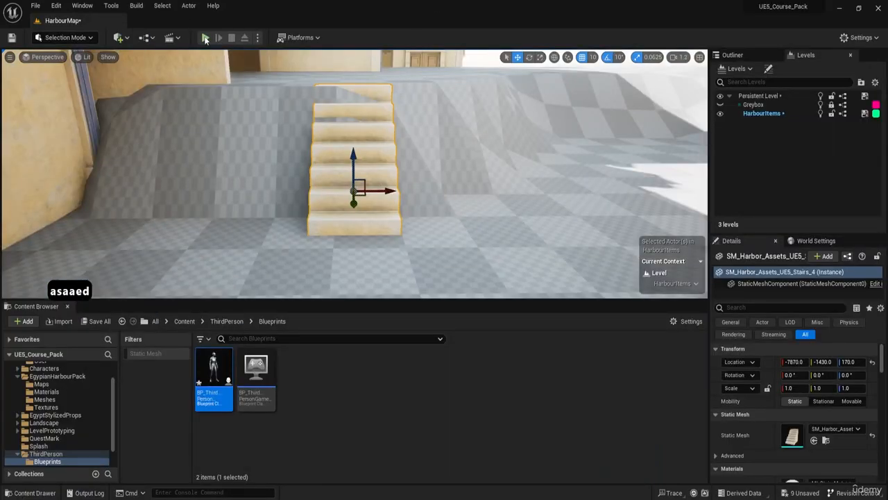
Step: Play-test the staircase with the denser collision by running the character up it, and end the play session
{"action": "left_click", "coordinate": [206, 39]}
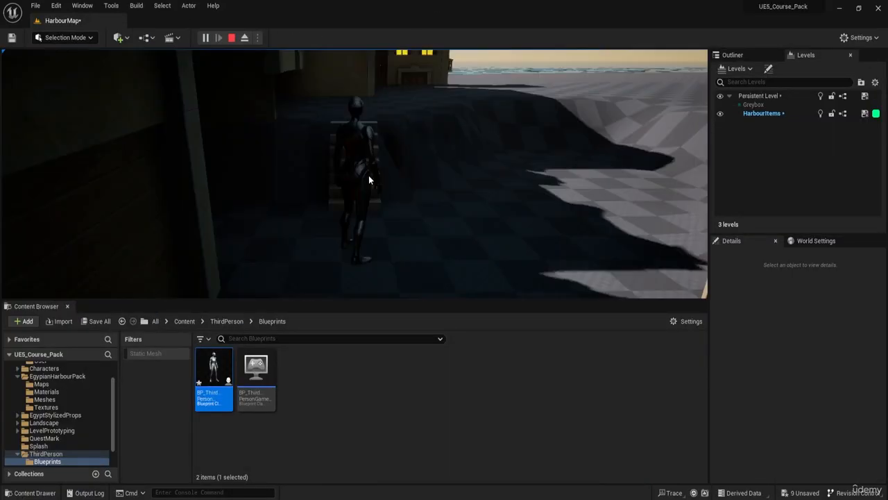
{"action": "key", "text": "w"}
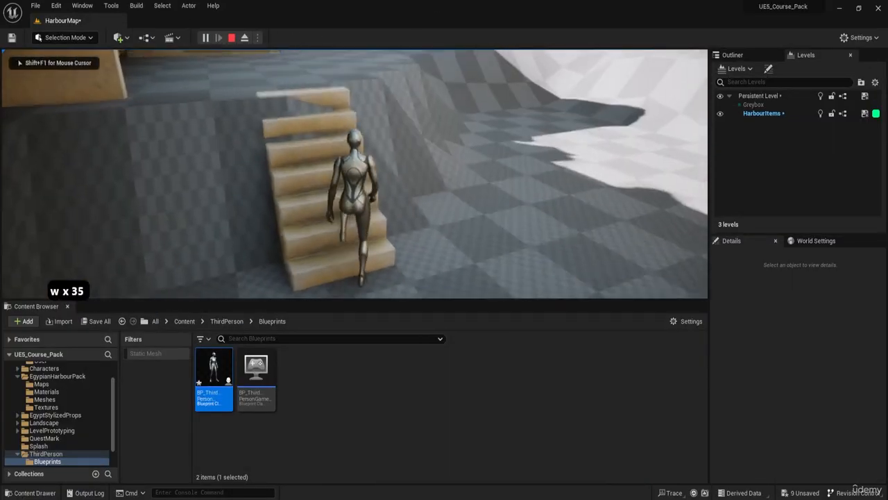
{"action": "key", "text": "F8"}
{"action": "left_click", "coordinate": [354, 174]}
{"action": "key", "text": "s"}
{"action": "key", "text": "w"}
{"action": "key", "text": "w"}
{"action": "key", "text": "d"}
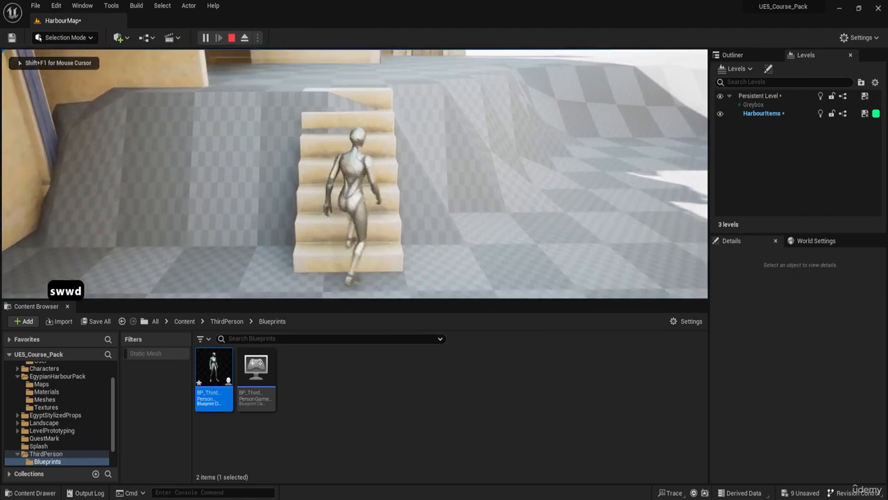
{"action": "key", "text": "a"}
{"action": "key", "text": "Escape"}
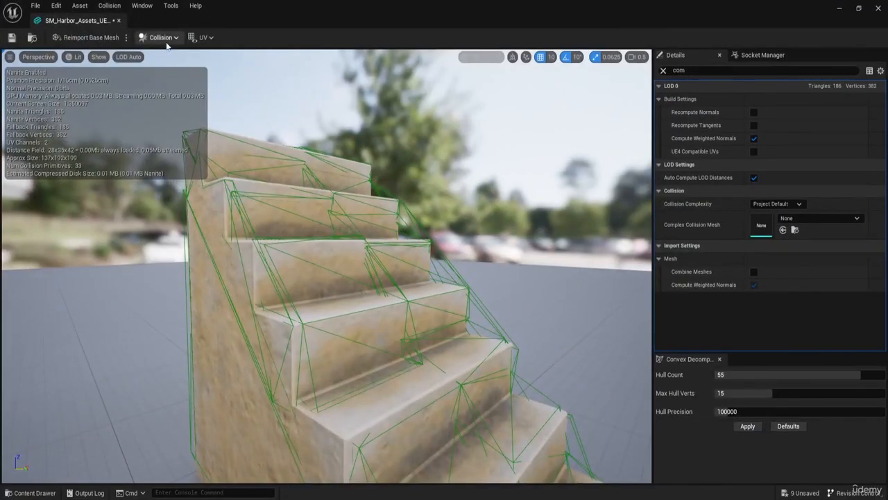
Step: Remove all existing convex collision from the stair mesh
{"action": "key", "text": "s"}
{"action": "key", "text": "a"}
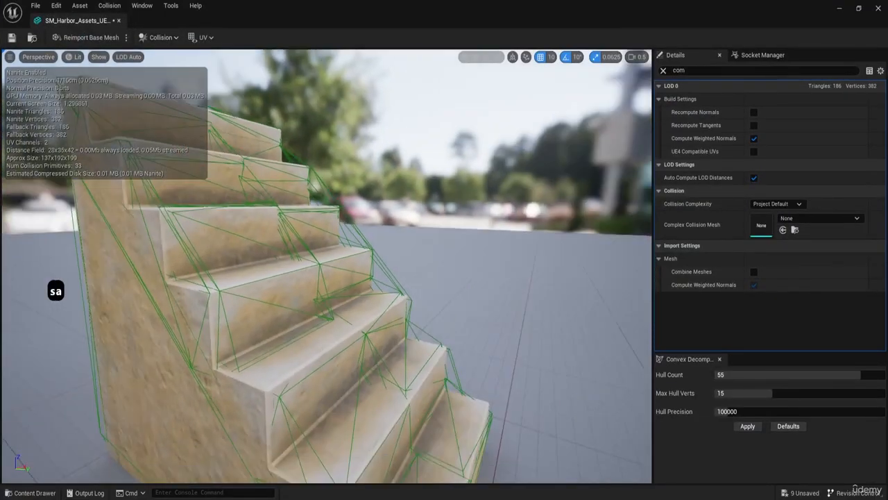
{"action": "key", "text": "w"}
{"action": "key", "text": "a"}
{"action": "key", "text": "s"}
{"action": "key", "text": "a"}
{"action": "left_click", "coordinate": [163, 39]}
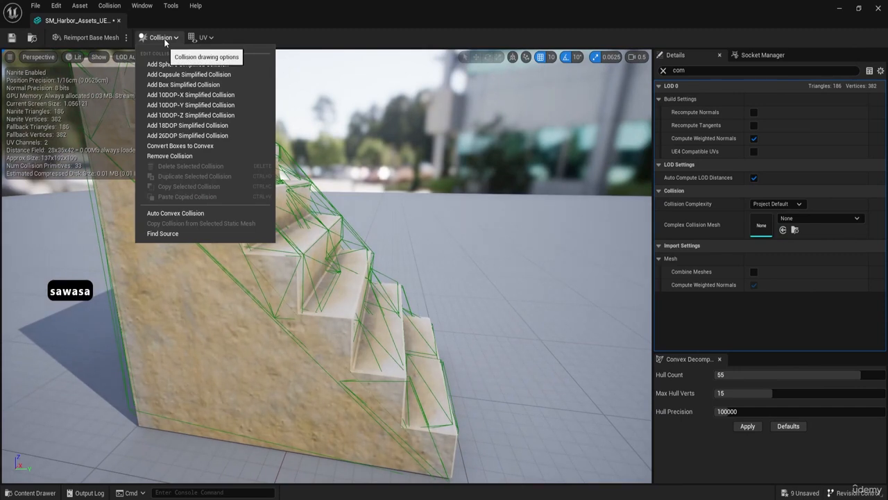
{"action": "left_click", "coordinate": [161, 157]}
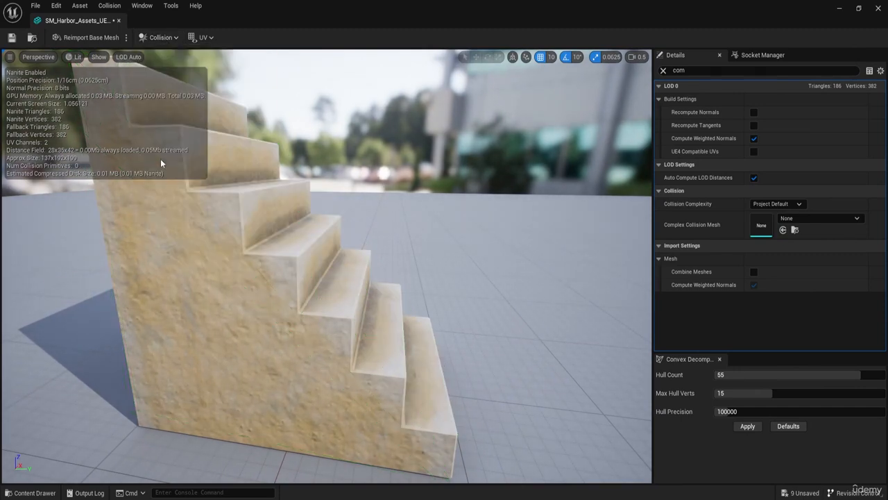
Step: Add a box simplified collision to the stair mesh
{"action": "left_click", "coordinate": [166, 42]}
{"action": "key", "text": "ctrl"}
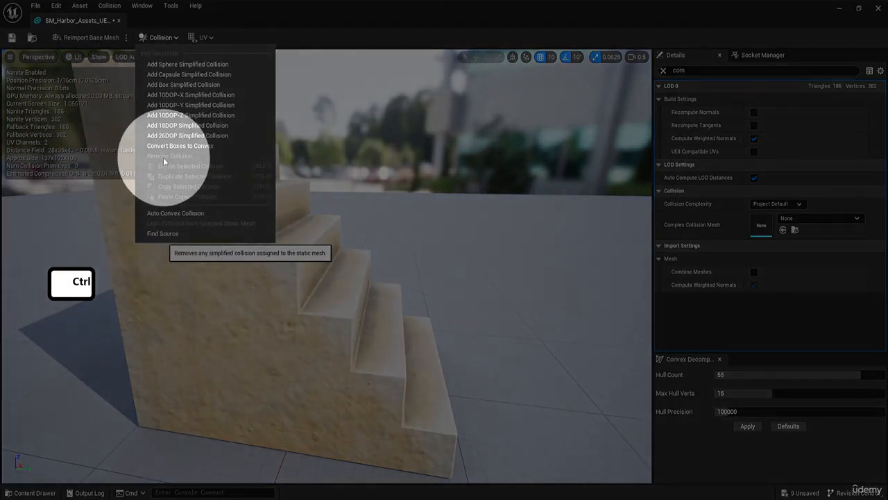
{"action": "left_click", "coordinate": [188, 84]}
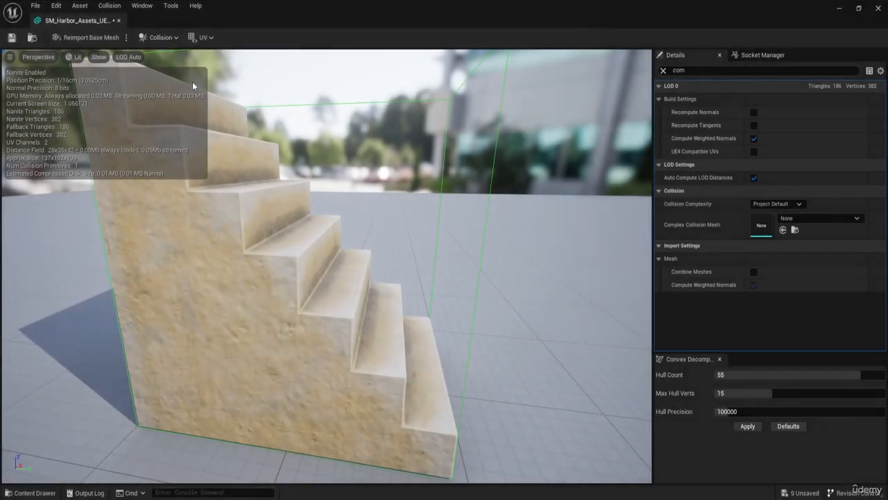
{"action": "key", "text": "s"}
{"action": "key", "text": "d"}
{"action": "right_click_drag", "start_coordinate": [366, 218], "coordinate": [316, 196]}
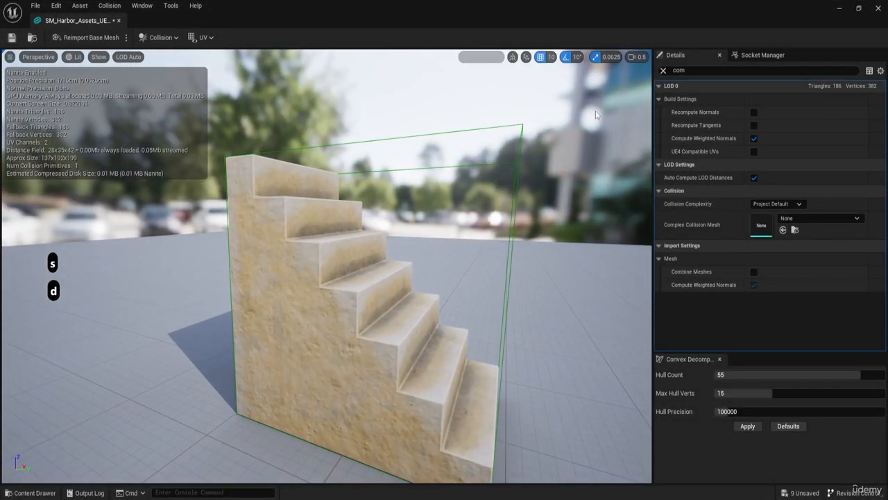
Step: Flatten the collision box and lower it to the ground so it fits the height of the bottom step
{"action": "left_click", "coordinate": [498, 129]}
{"action": "key", "text": "e"}
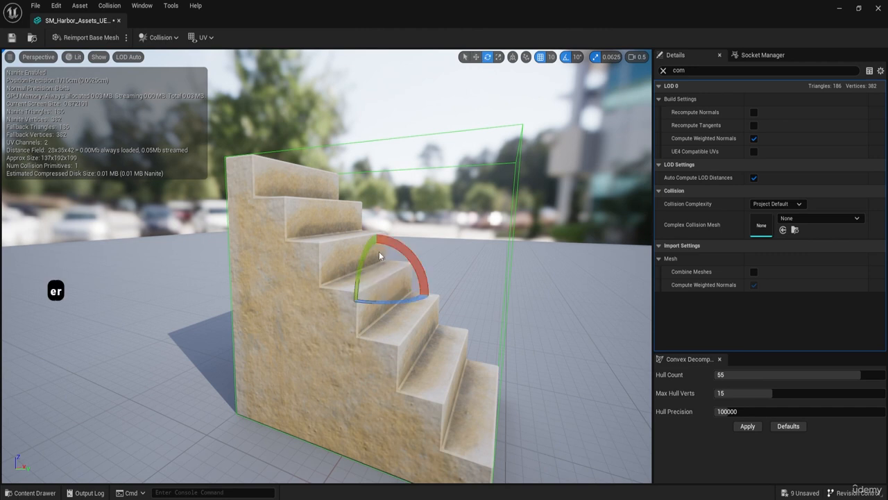
{"action": "key", "text": "r"}
{"action": "left_click_drag", "start_coordinate": [375, 257], "coordinate": [375, 298]}
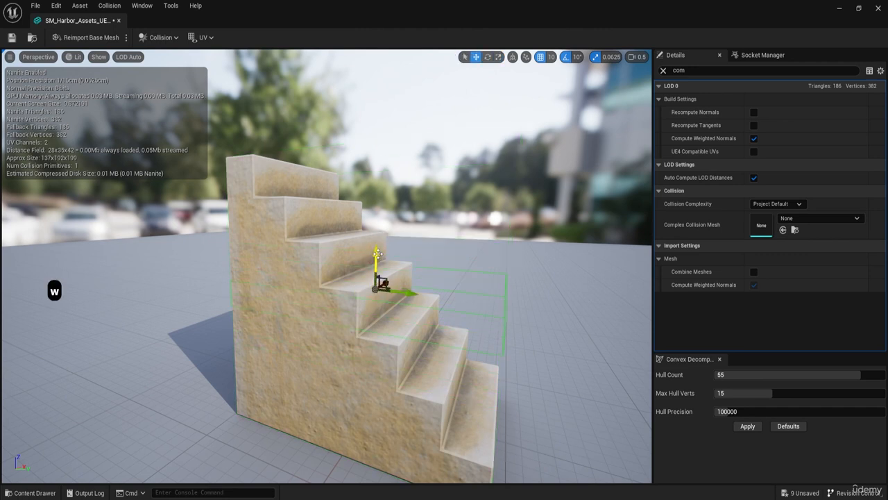
{"action": "left_click_drag", "start_coordinate": [376, 253], "coordinate": [379, 302]}
{"action": "left_click_drag", "start_coordinate": [383, 357], "coordinate": [386, 365]}
{"action": "right_click_drag", "start_coordinate": [387, 361], "coordinate": [383, 326]}
{"action": "key", "text": "a"}
{"action": "key", "text": "a"}
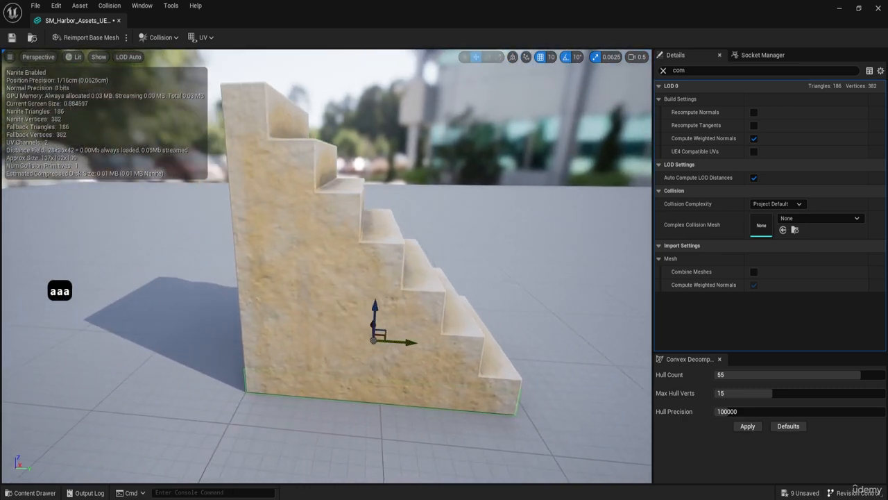
{"action": "key", "text": "e"}
{"action": "key", "text": "r"}
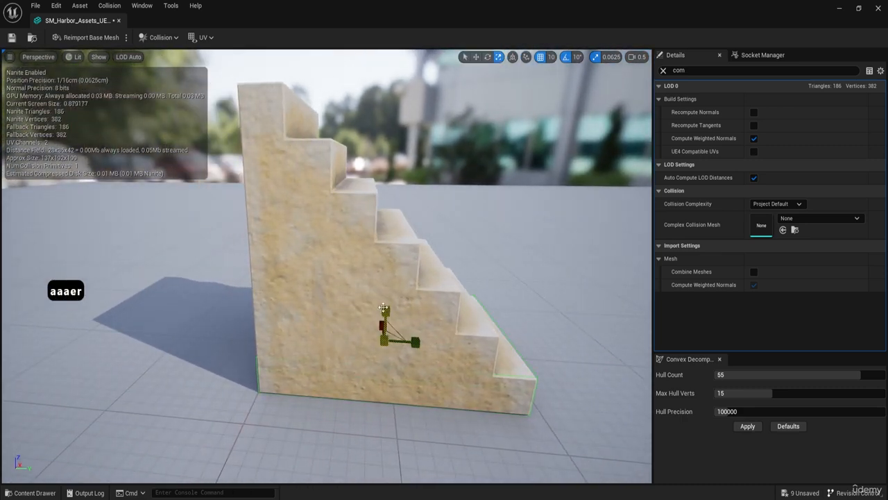
Step: Duplicate the bottom collision box up to the second step and shorten it to that step's depth
{"action": "key", "text": "w"}
{"action": "left_click_drag", "start_coordinate": [385, 310], "coordinate": [386, 265], "text": "alt"}
{"action": "key", "text": "e"}
{"action": "key", "text": "r"}
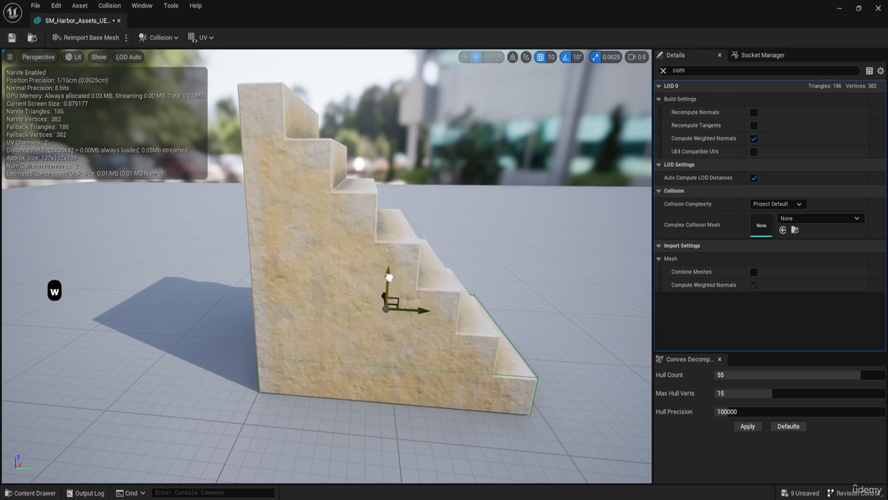
{"action": "key", "text": "e"}
{"action": "key", "text": "r"}
Step: Duplicate the second step's collision box, shift it back and raise it to fit the third step
{"action": "key", "text": "d"}
{"action": "mouse_move", "coordinate": [387, 274]}
{"action": "right_mouse_down"}
{"action": "mouse_move", "coordinate": [362, 273]}
{"action": "mouse_move", "coordinate": [375, 275]}
{"action": "right_mouse_up"}
{"action": "key", "text": "a"}
{"action": "key", "text": "w"}
{"action": "left_click_drag", "start_coordinate": [469, 322], "coordinate": [453, 324], "text": "alt"}
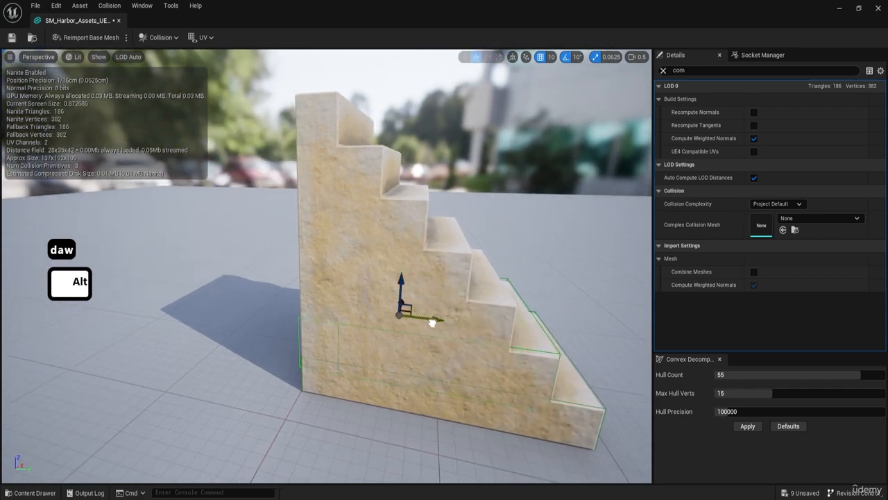
{"action": "left_click_drag", "start_coordinate": [402, 286], "coordinate": [402, 273]}
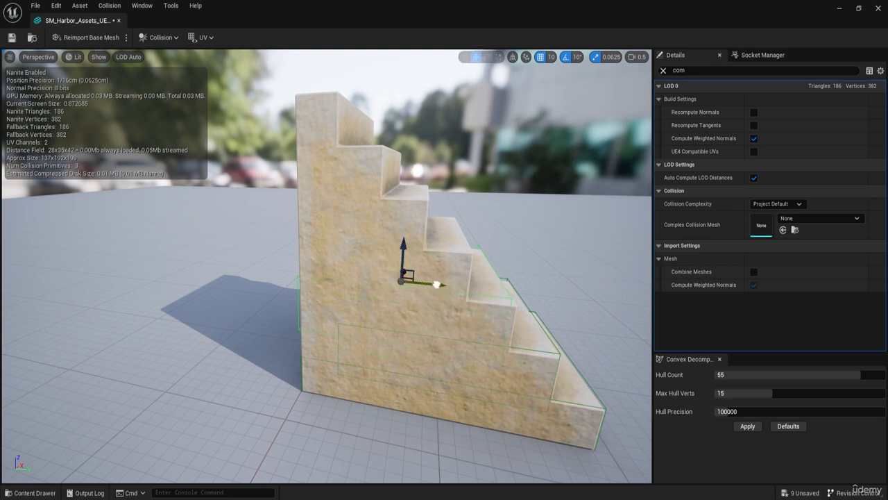
Step: Duplicate the collision box up to the fourth step, shorten it and align it with the step's front edge
{"action": "left_click_drag", "start_coordinate": [419, 280], "coordinate": [427, 284], "text": "alt"}
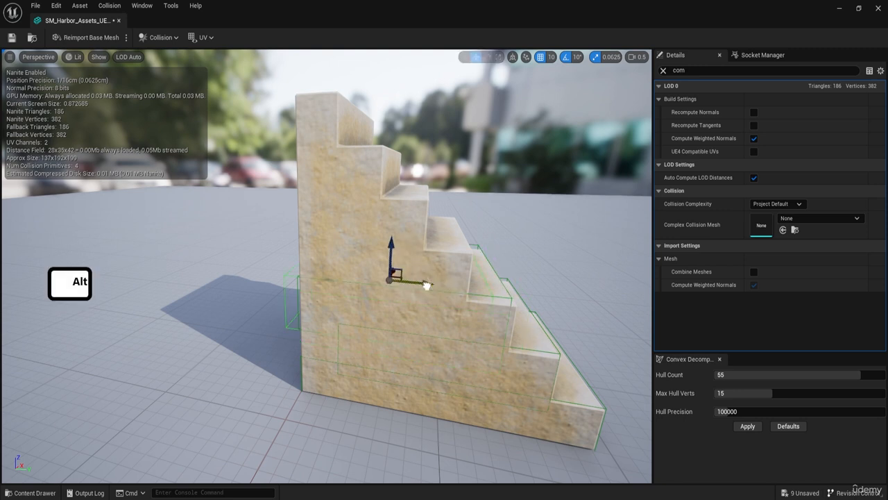
{"action": "left_click_drag", "start_coordinate": [377, 269], "coordinate": [379, 234], "text": "alt"}
{"action": "key", "text": "e"}
{"action": "key", "text": "r"}
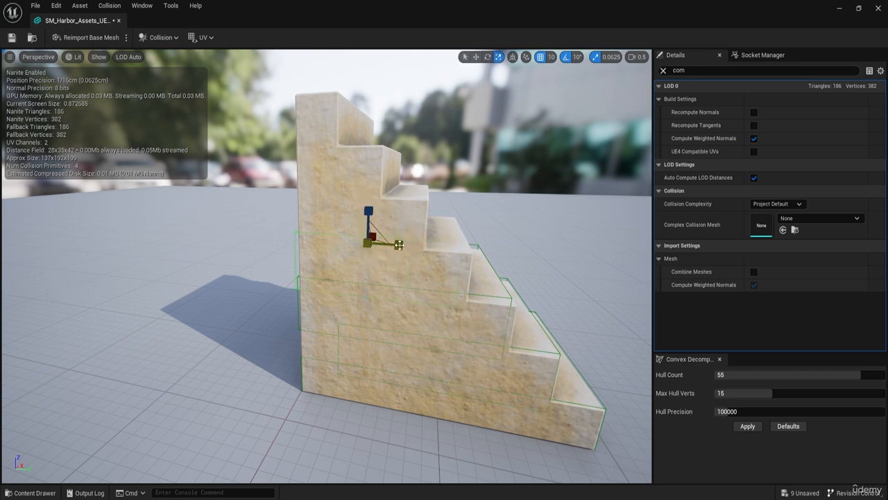
{"action": "key", "text": "e"}
{"action": "key", "text": "r"}
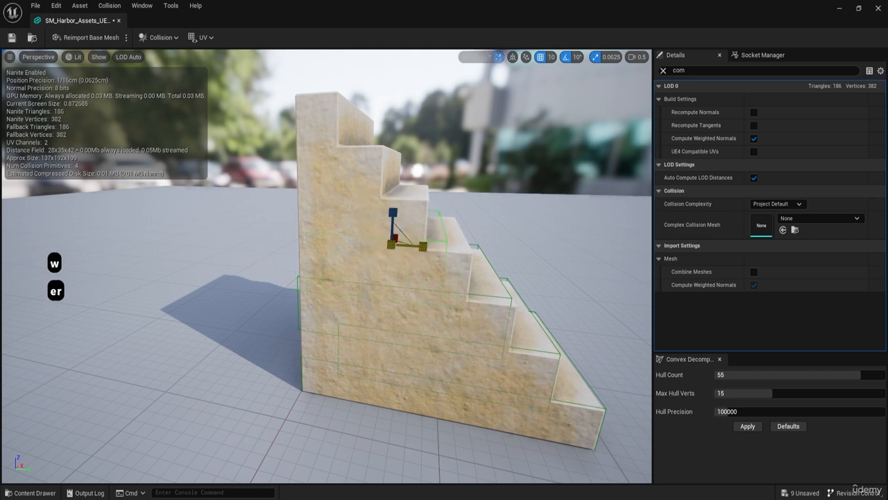
{"action": "key", "text": "w"}
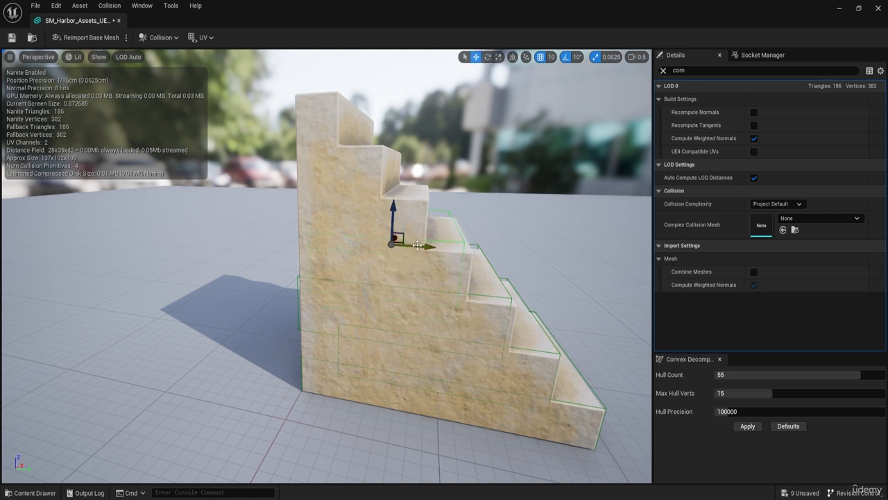
Step: Duplicate the collision box up and back to the fifth step, then shorten and align it to fit
{"action": "key", "text": "alt"}
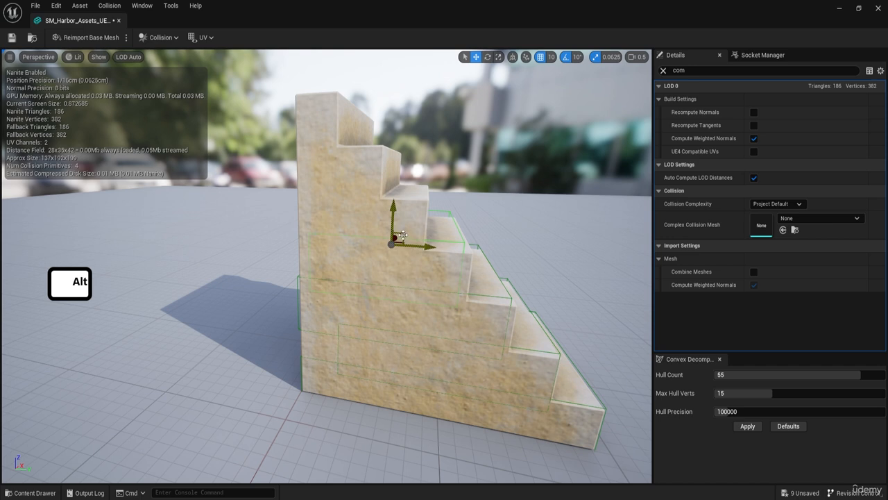
{"action": "left_click_drag", "start_coordinate": [402, 235], "coordinate": [375, 206], "text": "alt"}
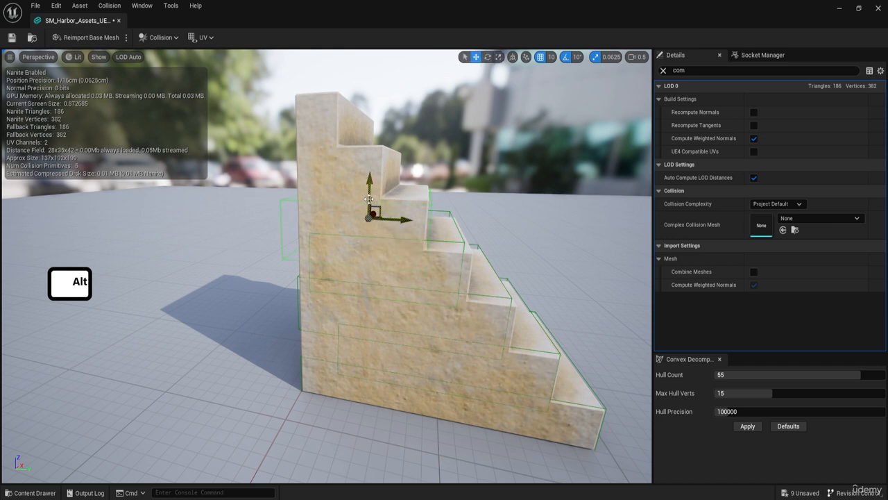
{"action": "key", "text": "e"}
{"action": "key", "text": "r"}
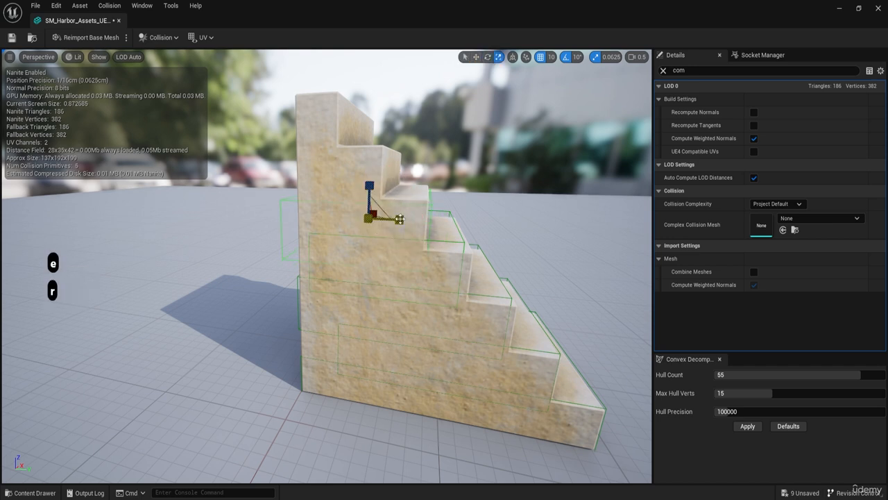
{"action": "key", "text": "w"}
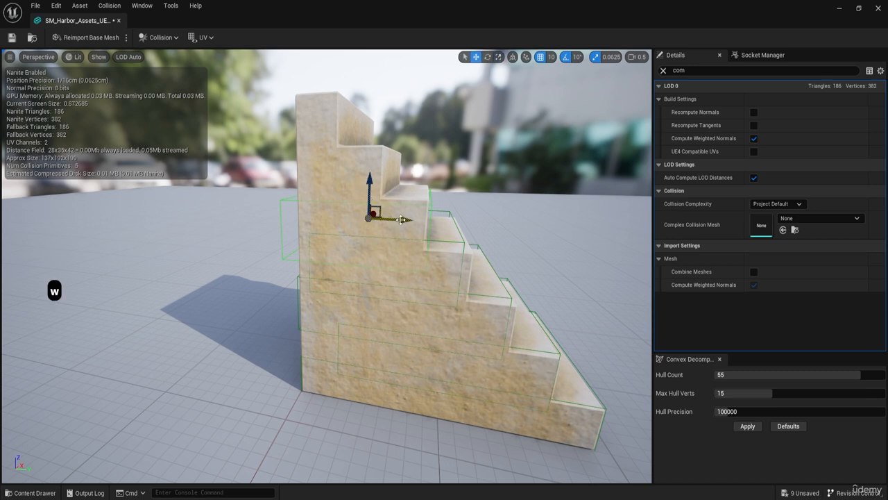
{"action": "key", "text": "e"}
{"action": "key", "text": "r"}
{"action": "key", "text": "w"}
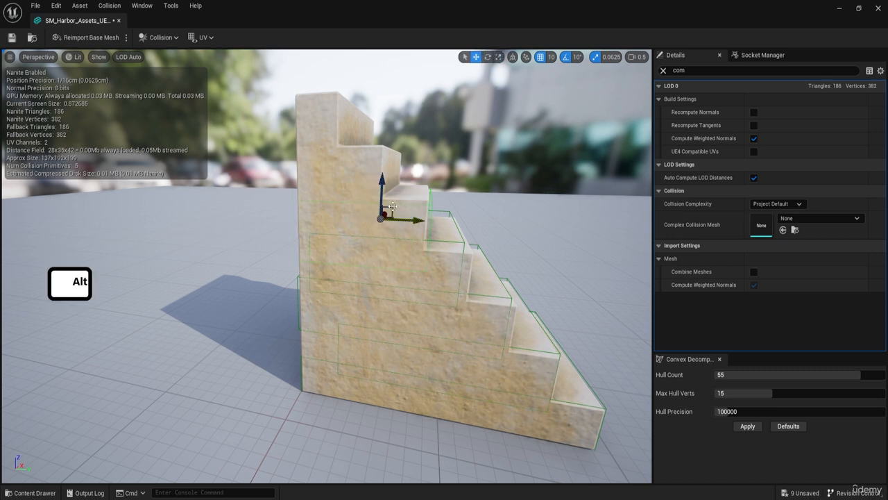
Step: Duplicate the fifth step's collision box up and back to the sixth step and shorten it to fit
{"action": "left_click_drag", "start_coordinate": [408, 221], "coordinate": [372, 180], "text": "alt"}
{"action": "key", "text": "e"}
{"action": "key", "text": "r"}
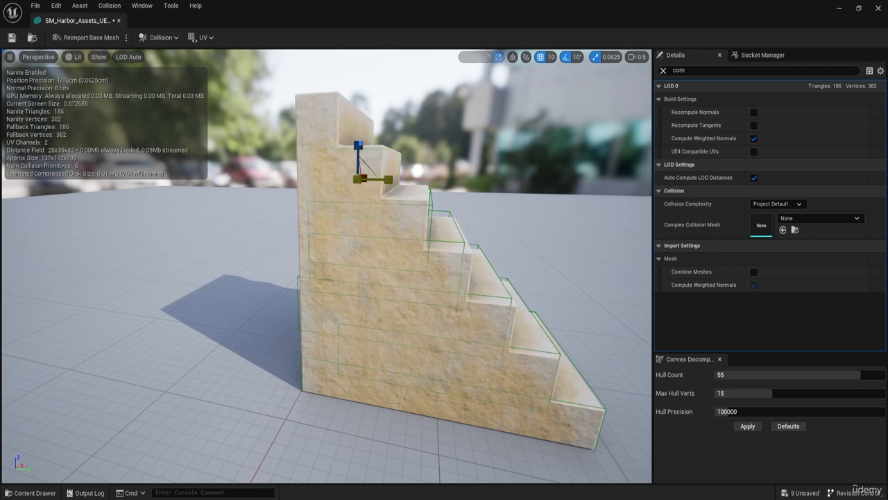
{"action": "key", "text": "w"}
Step: Duplicate the collision box onto the topmost step, then shorten and position it to fit
{"action": "right_click_drag", "start_coordinate": [378, 173], "coordinate": [393, 186]}
{"action": "key", "text": "e"}
{"action": "key", "text": "a"}
{"action": "key", "text": "e"}
{"action": "key", "text": "s"}
{"action": "key", "text": "d"}
{"action": "key", "text": "w"}
{"action": "left_click_drag", "start_coordinate": [382, 228], "coordinate": [362, 216], "text": "alt"}
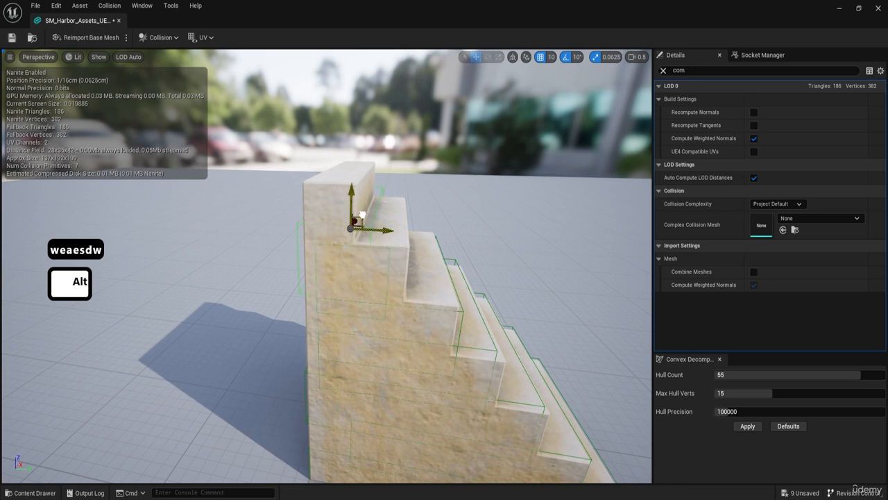
{"action": "key", "text": "e"}
{"action": "key", "text": "r"}
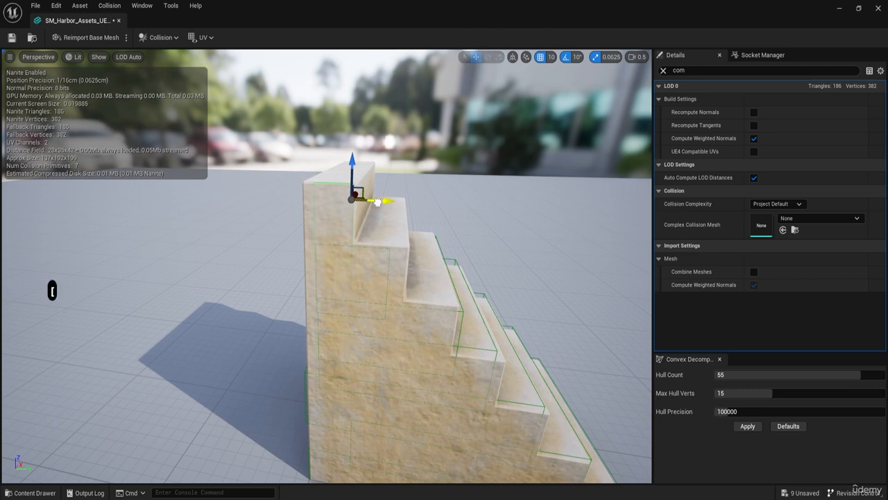
Step: Examine how the stacked collision boxes match the steps from the side and front of the staircase
{"action": "key", "text": "d"}
{"action": "right_click_drag", "start_coordinate": [406, 141], "coordinate": [311, 266]}
{"action": "key", "text": "d"}
{"action": "key", "text": "q"}
{"action": "key", "text": "d"}
{"action": "key", "text": "s"}
{"action": "key", "text": "q"}
{"action": "key", "text": "d"}
{"action": "key", "text": "a"}
{"action": "key", "text": "q"}
{"action": "key", "text": "a"}
{"action": "key", "text": "w"}
{"action": "key", "text": "q"}
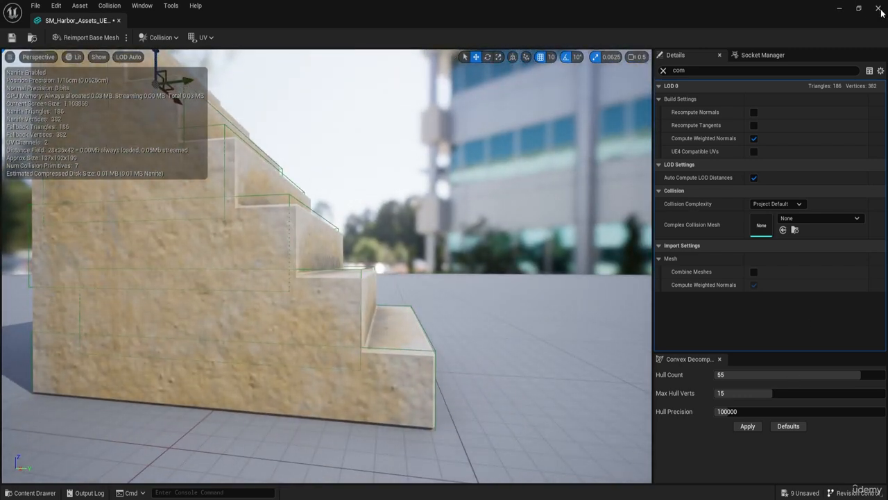
Step: Return to the harbour level, play-test the box collision by running the character up the staircase, and end the session
{"action": "left_click", "coordinate": [879, 10]}
{"action": "right_click_drag", "start_coordinate": [430, 152], "coordinate": [402, 174]}
{"action": "key", "text": "d"}
{"action": "key", "text": "a"}
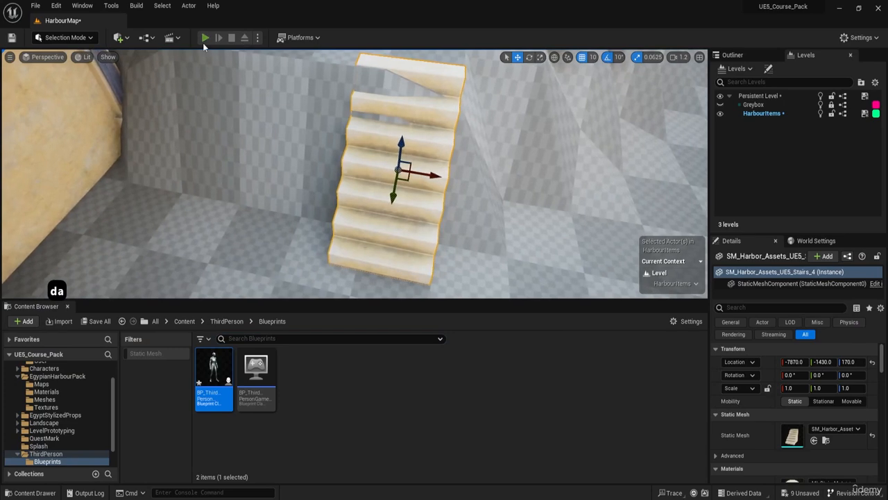
{"action": "left_click", "coordinate": [206, 37]}
{"action": "key", "text": "w"}
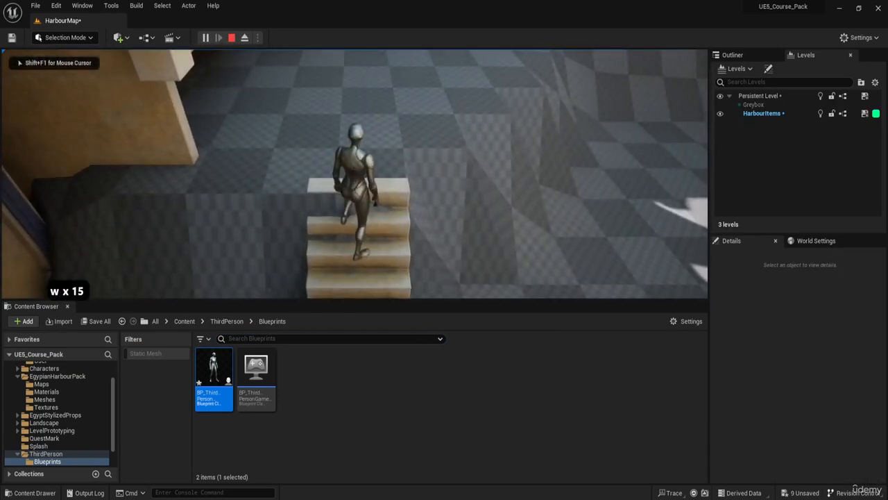
{"action": "key", "text": "d"}
{"action": "key", "text": "a"}
{"action": "key", "text": "d"}
{"action": "key", "text": "s"}
{"action": "key", "text": "d"}
{"action": "key", "text": "w"}
{"action": "key", "text": "a"}
{"action": "key", "text": "a"}
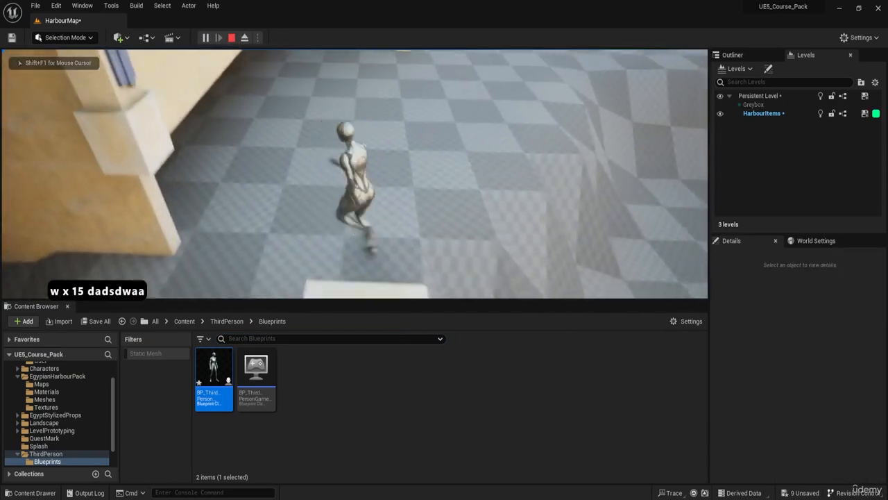
{"action": "key", "text": "s"}
{"action": "key", "text": "d"}
{"action": "key", "text": "w"}
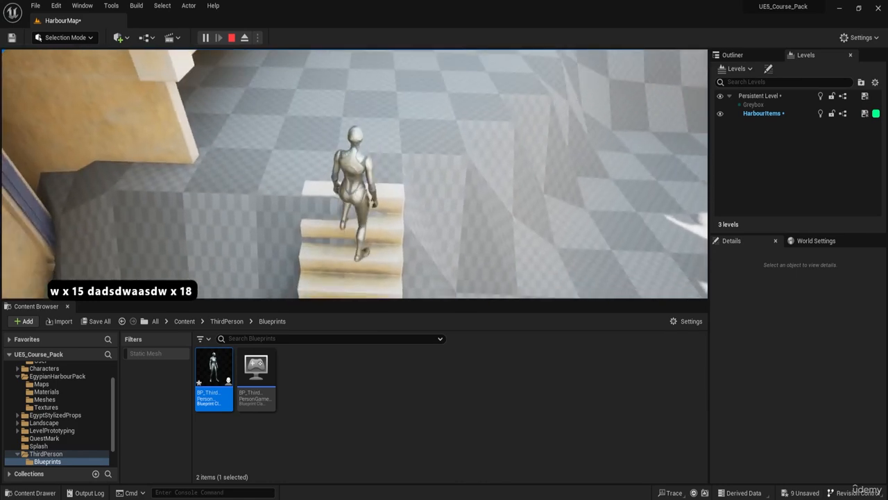
{"action": "key", "text": "s"}
{"action": "key", "text": "Escape"}
Step: Move the staircase along the Y axis to -1320
{"action": "key", "text": "s"}
{"action": "key", "text": "d"}
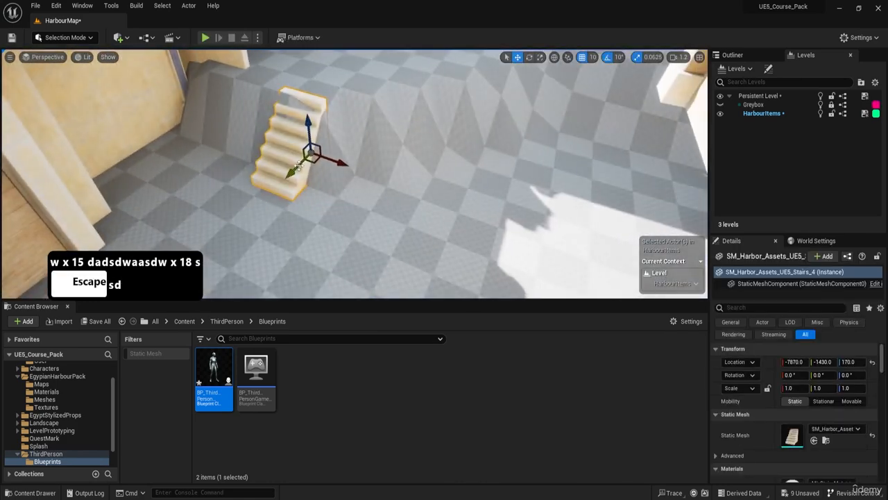
{"action": "left_click_drag", "start_coordinate": [298, 165], "coordinate": [257, 184]}
Step: Play-test the repositioned staircase by running the character up and down it and around the nearby ground, then end the session
{"action": "left_click", "coordinate": [206, 37]}
{"action": "key", "text": "a"}
{"action": "key", "text": "w"}
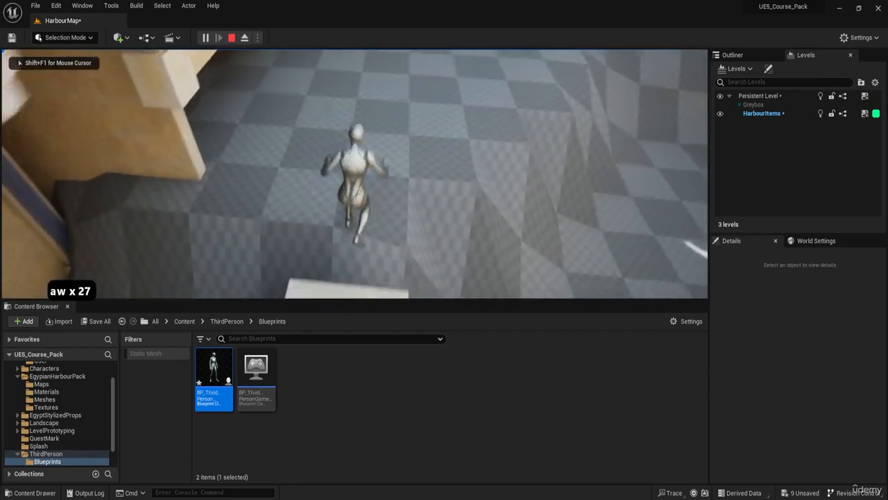
{"action": "key", "text": "d"}
{"action": "key", "text": "w"}
{"action": "key", "text": "a"}
{"action": "key", "text": "d"}
{"action": "key", "text": "s"}
{"action": "key", "text": "a"}
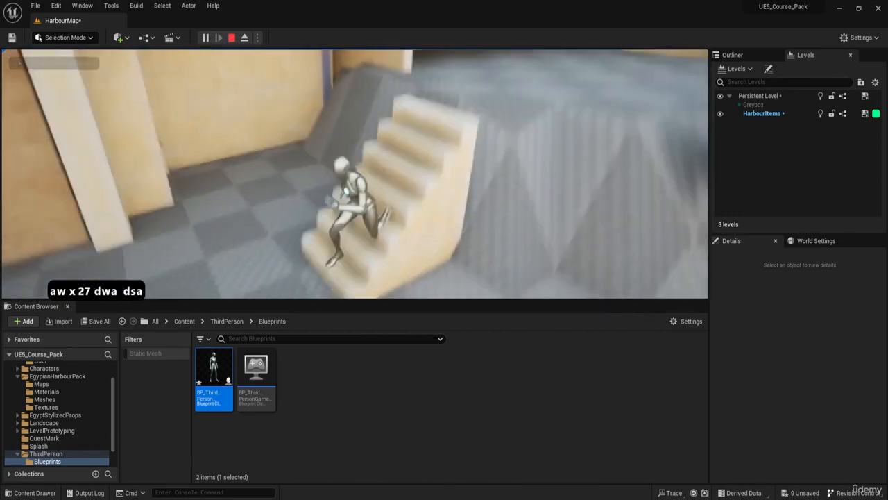
{"action": "key", "text": "s"}
{"action": "key", "text": "a"}
{"action": "key", "text": "w"}
{"action": "key", "text": "w"}
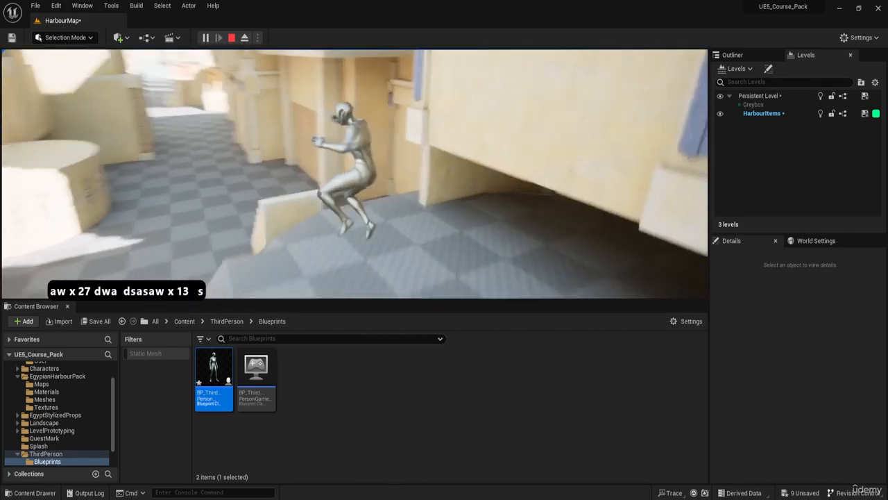
{"action": "key", "text": "s"}
{"action": "key", "text": "a"}
{"action": "key", "text": "w"}
{"action": "key", "text": "a"}
{"action": "key", "text": "Escape"}
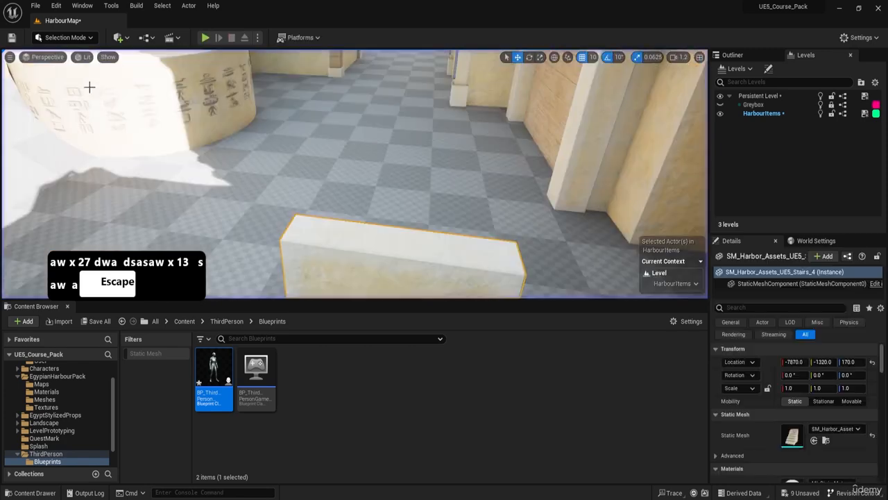
Step: Play-test the staircase again, stopping the character on the lower steps to check its foot placement from several sides, and end the session
{"action": "key", "text": "d"}
{"action": "right_click_drag", "start_coordinate": [363, 121], "coordinate": [362, 121]}
{"action": "key", "text": "w"}
{"action": "key", "text": "d"}
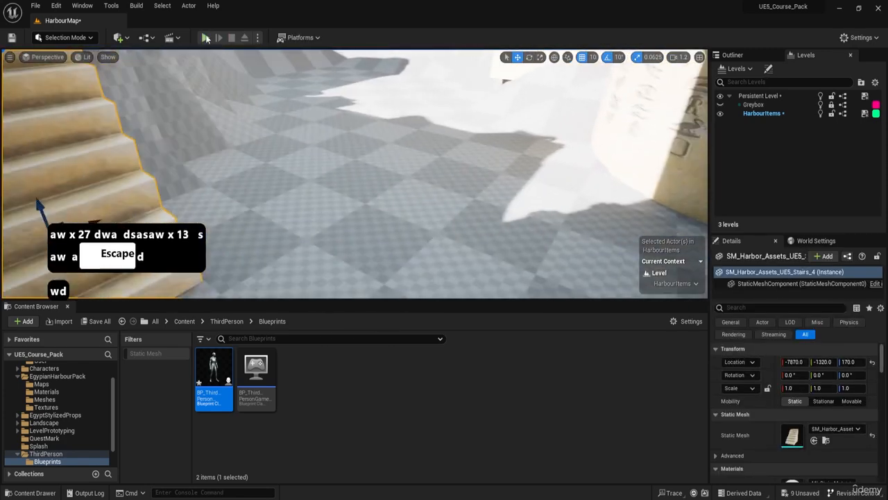
{"action": "left_click", "coordinate": [206, 38]}
{"action": "left_click", "coordinate": [501, 168]}
{"action": "key", "text": "w"}
{"action": "key", "text": "d"}
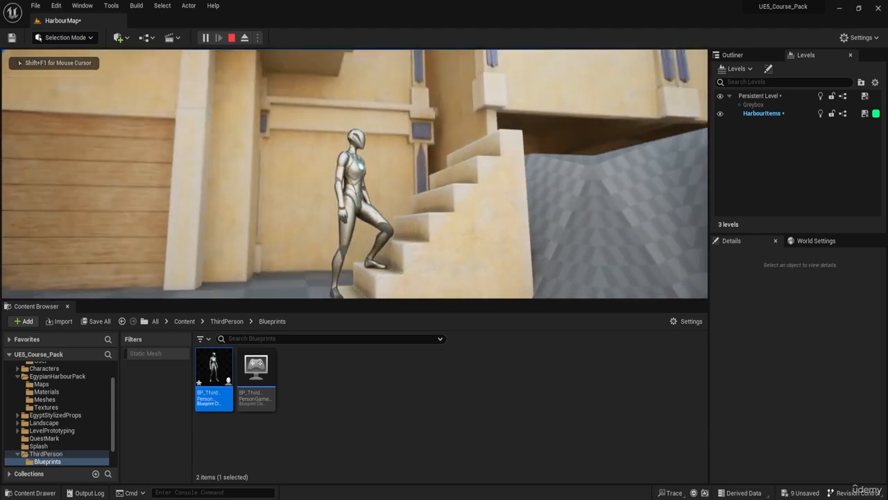
{"action": "key", "text": "w"}
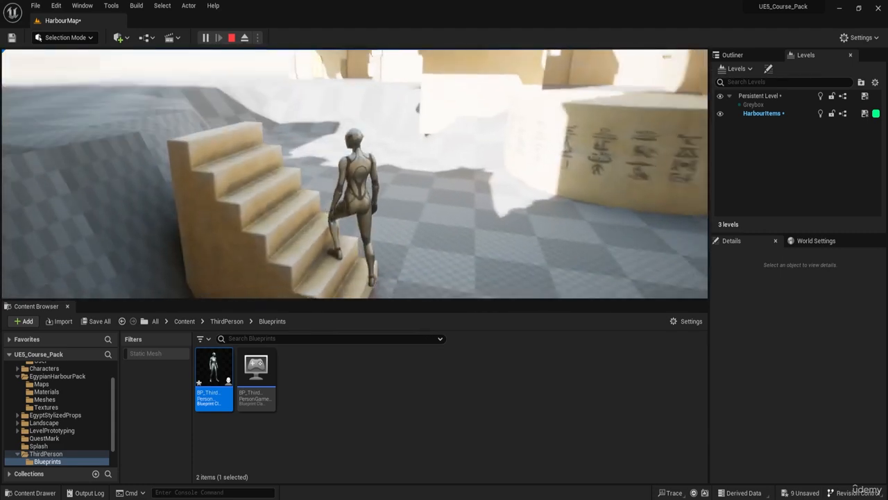
{"action": "key", "text": "s"}
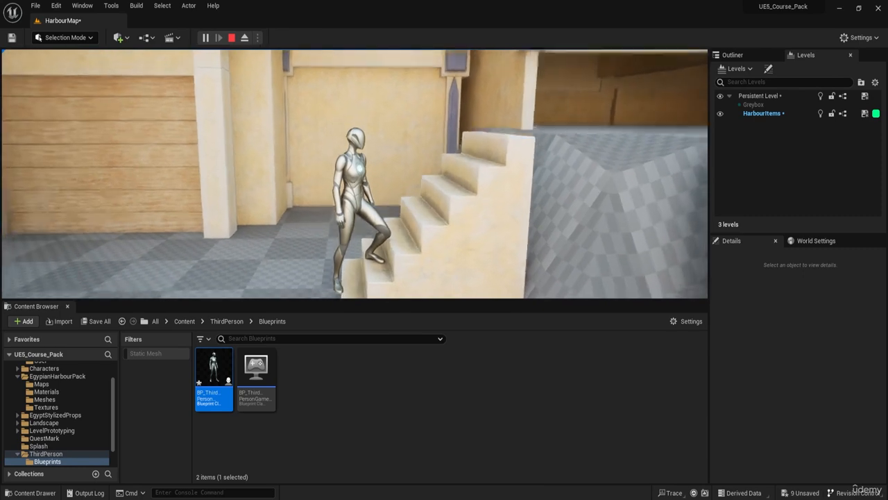
{"action": "key", "text": "d"}
{"action": "key", "text": "d"}
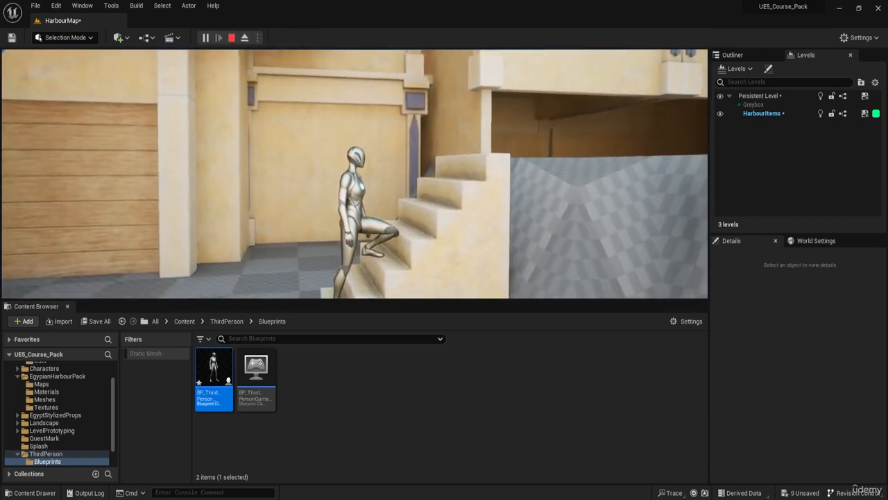
{"action": "key", "text": "d"}
{"action": "key", "text": "d"}
{"action": "key", "text": "d"}
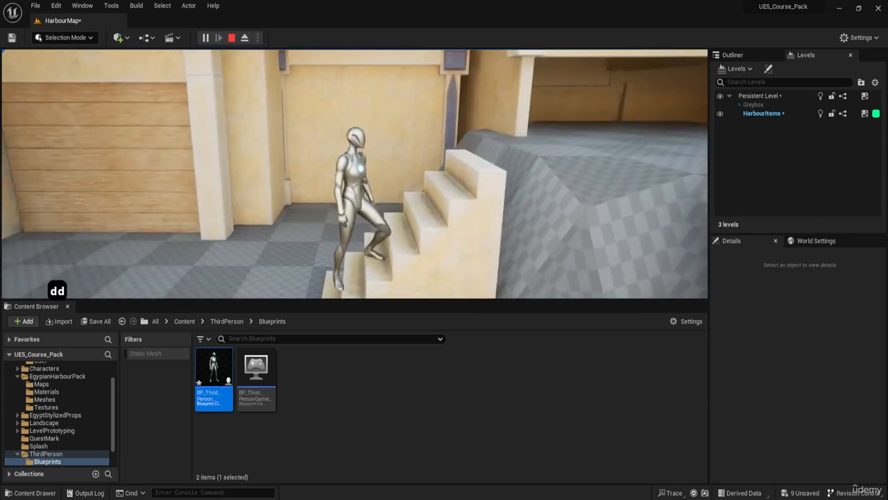
{"action": "key", "text": "w"}
{"action": "key", "text": "s"}
{"action": "key", "text": "a"}
{"action": "key", "text": "Escape"}
Step: Examine the staircase's placement on the harbour floor from the front and from around it
{"action": "right_click_drag", "start_coordinate": [391, 215], "coordinate": [343, 212]}
{"action": "key", "text": "a"}
{"action": "key", "text": "w"}
{"action": "key", "text": "a"}
{"action": "key", "text": "s"}
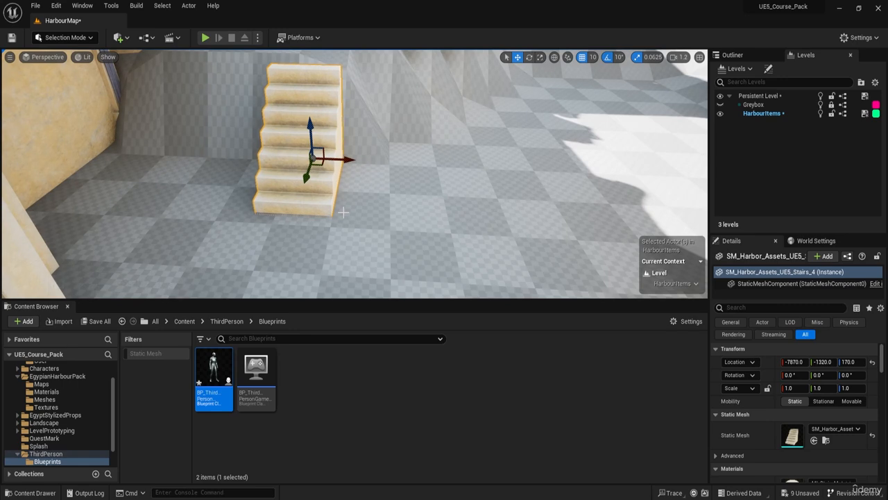
{"action": "key", "text": "a"}
{"action": "right_click_drag", "start_coordinate": [321, 179], "coordinate": [321, 179]}
{"action": "key", "text": "d"}
{"action": "key", "text": "e"}
{"action": "key", "text": "d"}
{"action": "key", "text": "s"}
{"action": "key", "text": "w"}
{"action": "key", "text": "a"}
Step: Survey the harbour area around the round inscribed platform and the neighbouring buildings from above
{"action": "right_click_drag", "start_coordinate": [343, 211], "coordinate": [485, 211]}
{"action": "key", "text": "a"}
{"action": "key", "text": "w"}
{"action": "key", "text": "e"}
{"action": "key", "text": "d"}
{"action": "key", "text": "s"}
{"action": "key", "text": "a"}
{"action": "key", "text": "w"}
{"action": "key", "text": "e"}
{"action": "key", "text": "w"}
{"action": "key", "text": "s"}
{"action": "key", "text": "d"}
{"action": "right_click_drag", "start_coordinate": [413, 241], "coordinate": [413, 241]}
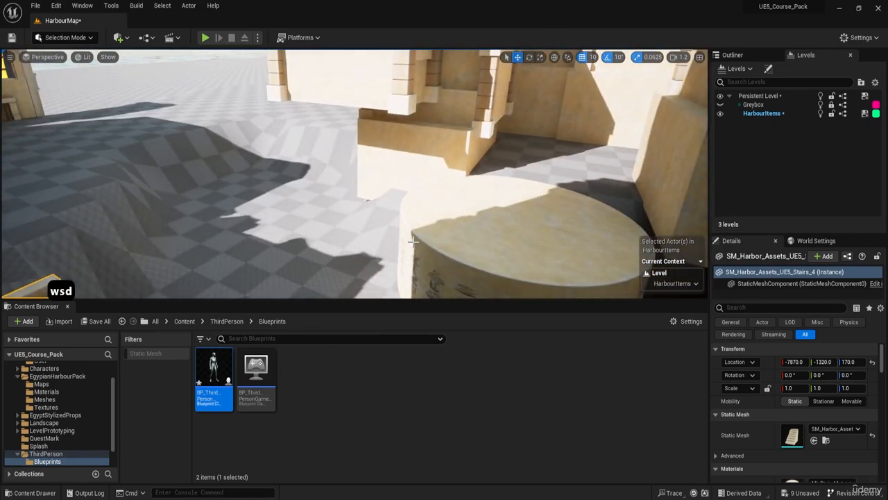